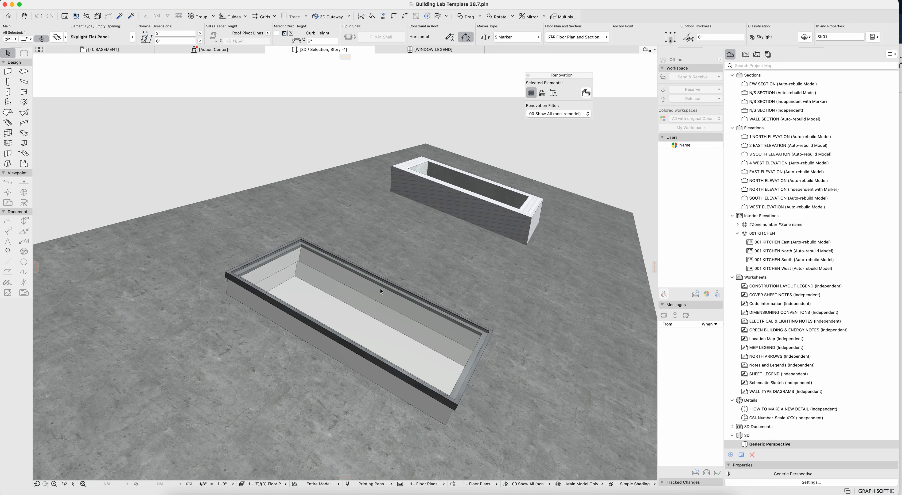
# Open the flat panel skylight's settings and review its lining and general options without changing them.
pyautogui.doubleClick(381, 292)
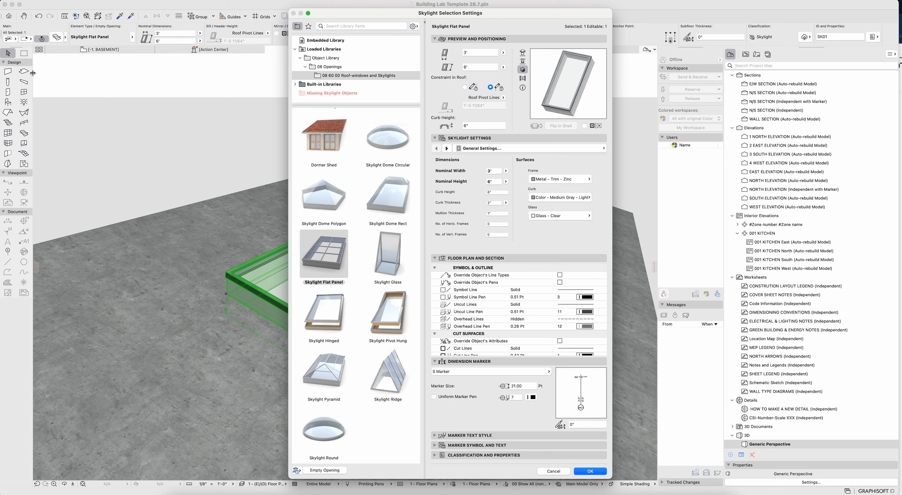
pyautogui.click(513, 149)
pyautogui.click(637, 159)
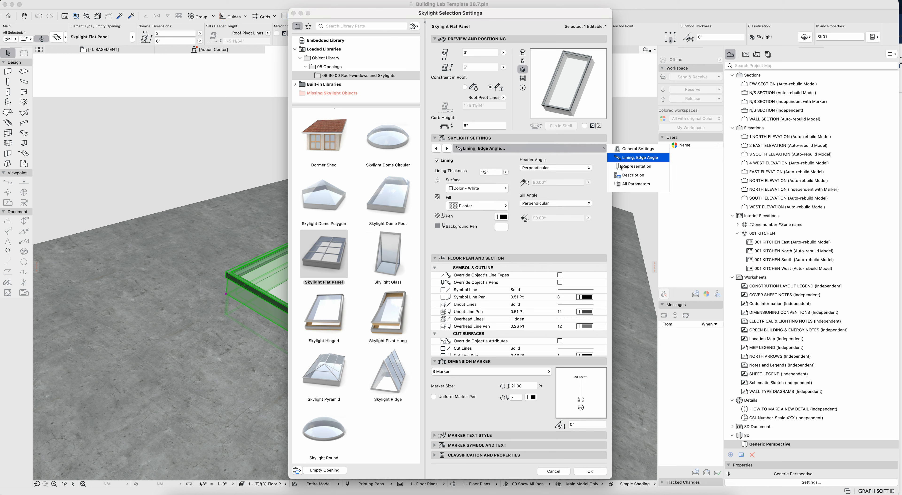
pyautogui.click(632, 149)
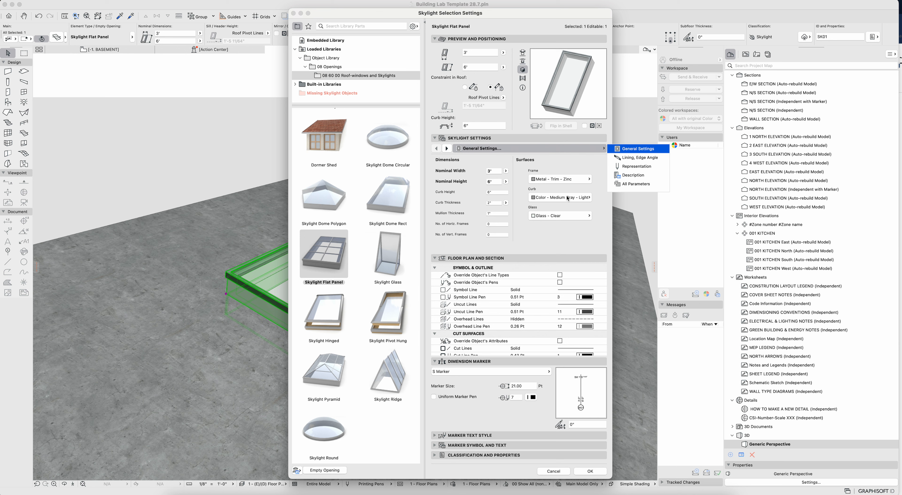
pyautogui.press('Escape')
pyautogui.press('Escape')
pyautogui.press('Escape')
# Try to stretch the flat panel skylight's curb height from its upper corner.
pyautogui.keyDown('shift'); pyautogui.moveTo(480, 302); pyautogui.dragTo(333, 218, button='middle'); pyautogui.keyUp('shift')
pyautogui.keyDown('shift'); pyautogui.moveTo(430, 237); pyautogui.dragTo(341, 305, button='middle'); pyautogui.keyUp('shift')
pyautogui.click(336, 358)
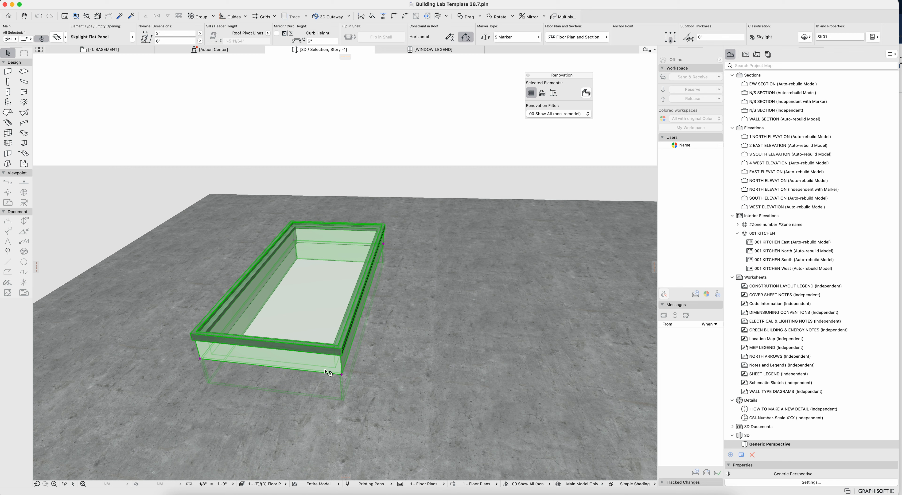
pyautogui.click(340, 373)
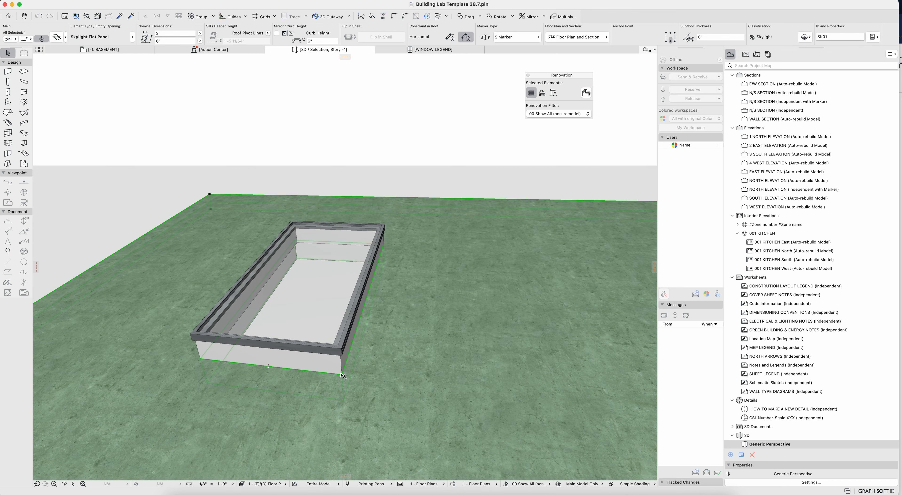
pyautogui.click(339, 354)
pyautogui.click(339, 354)
pyautogui.click(340, 357)
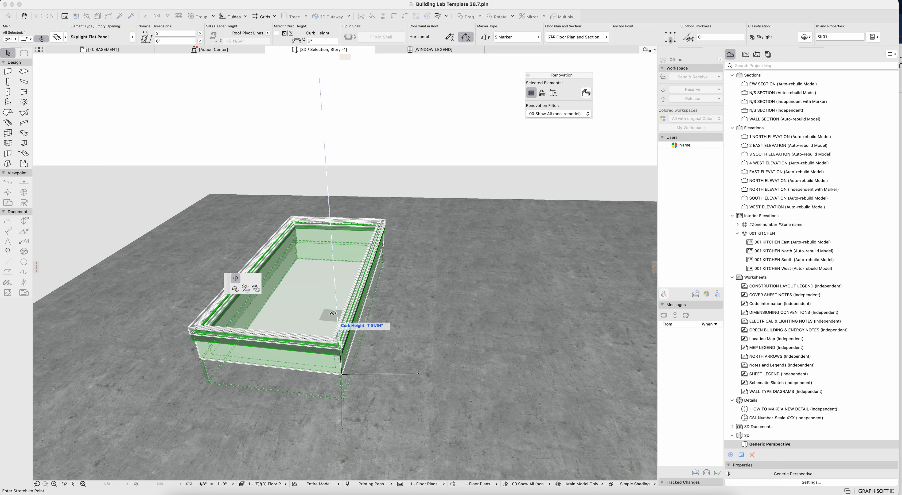
pyautogui.click(346, 348)
# Examine the skylight's lining from beneath the roof and the walled curb from above.
pyautogui.keyDown('shift'); pyautogui.moveTo(386, 327); pyautogui.dragTo(454, 341, button='middle'); pyautogui.keyUp('shift')
pyautogui.moveTo(358, 339); pyautogui.dragTo(388, 248, button='middle')
pyautogui.press('Escape')
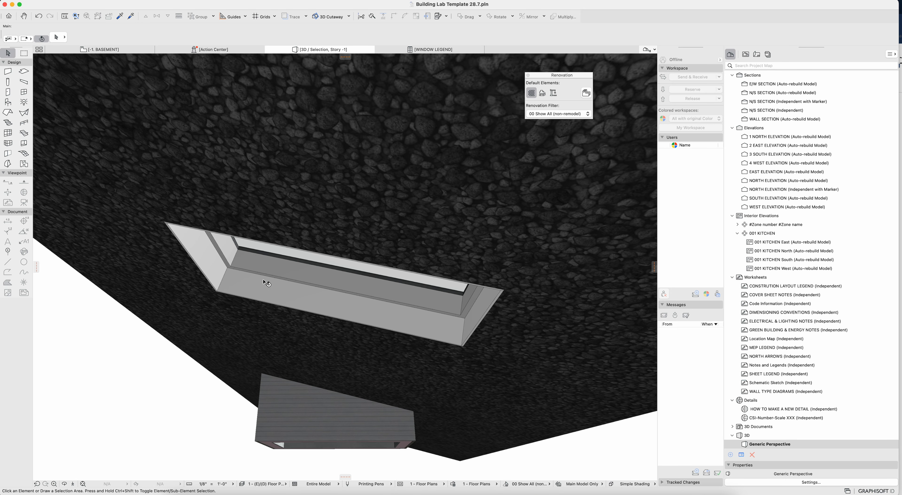
pyautogui.click(247, 269)
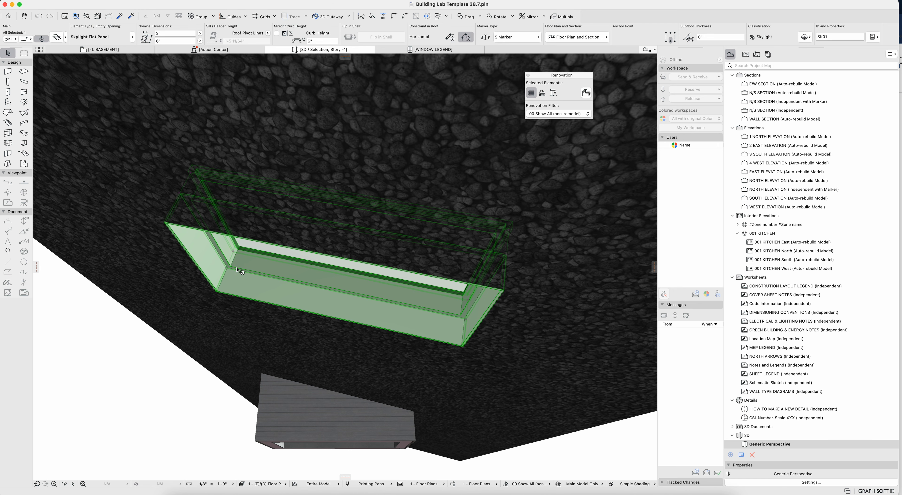
pyautogui.keyDown('shift'); pyautogui.moveTo(393, 234); pyautogui.dragTo(277, 418, button='middle'); pyautogui.keyUp('shift')
pyautogui.press('Escape')
pyautogui.moveTo(377, 296); pyautogui.dragTo(217, 392, button='middle')
pyautogui.keyDown('shift'); pyautogui.moveTo(372, 340); pyautogui.dragTo(420, 317, button='middle'); pyautogui.keyUp('shift')
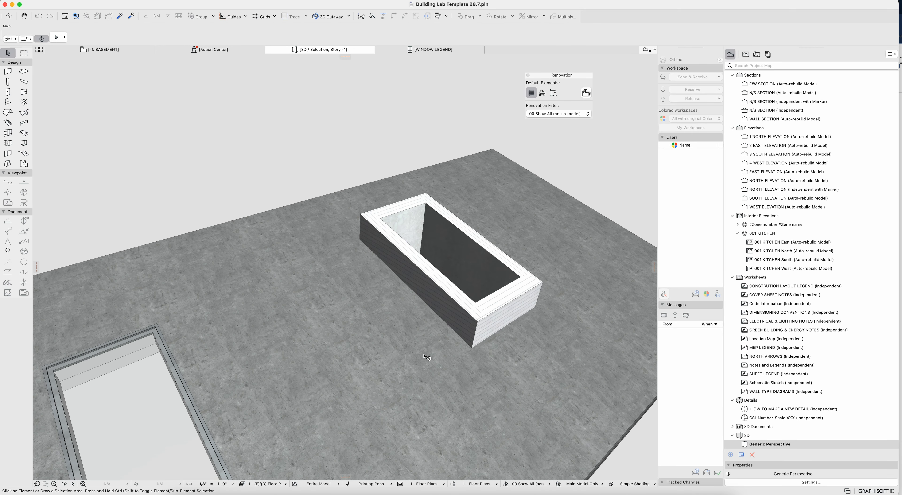
# Change the roof's structure to the Roof - Plywood 5/8" - Composite - 2x6 Tails composite.
pyautogui.click(356, 258)
pyautogui.press('super+t')
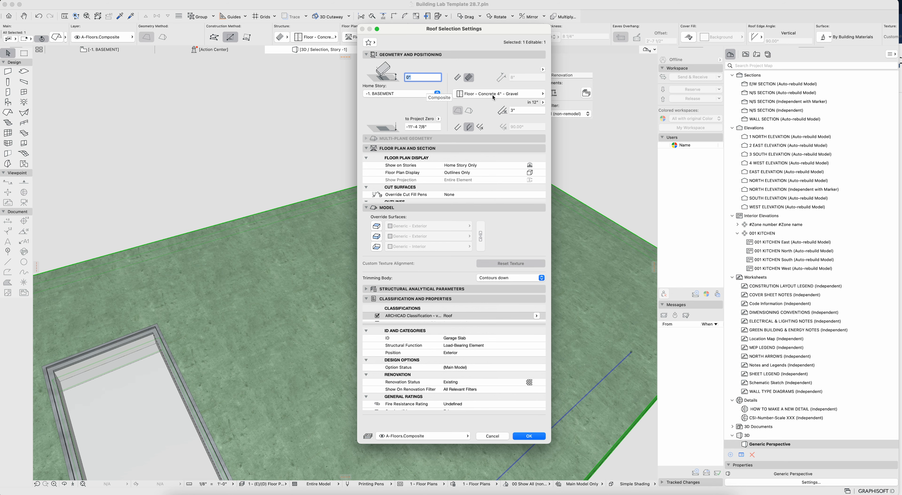
pyautogui.click(494, 94)
pyautogui.write('roof')
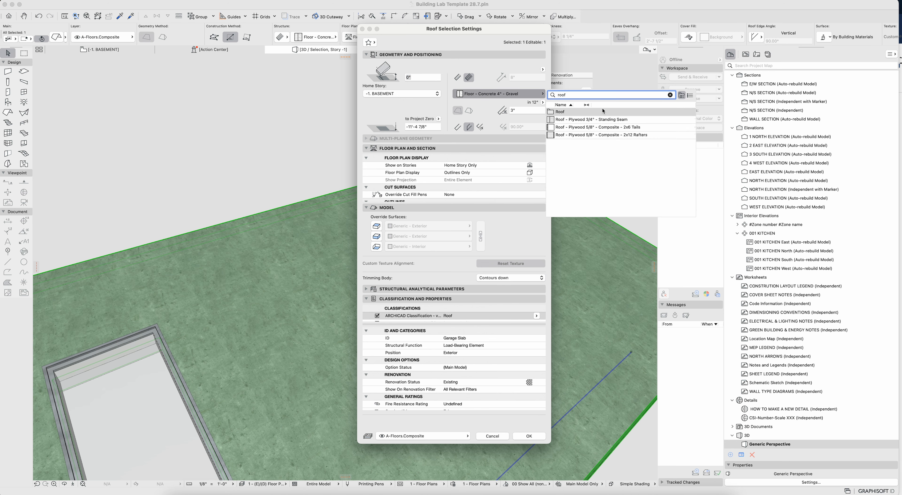
pyautogui.click(596, 127)
pyautogui.click(529, 436)
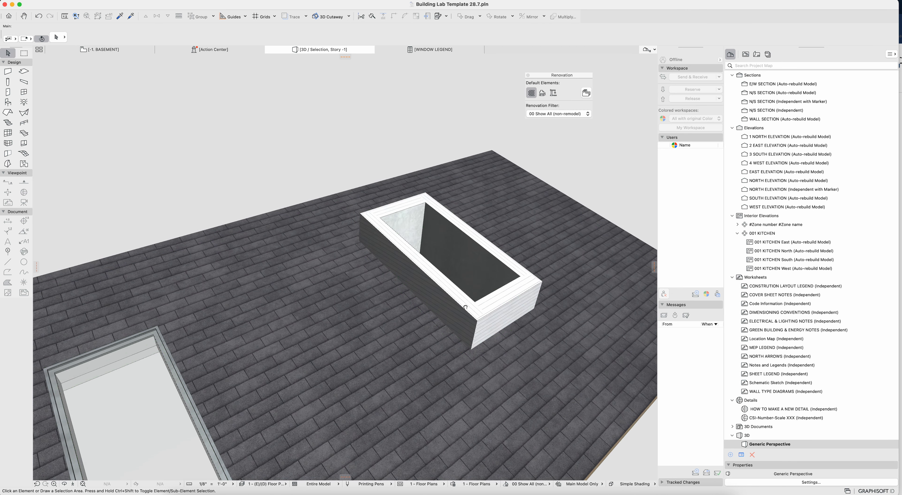
# Try to cut a rectangular roof hole beside the walled curb with X set to 2' and Y to 6', and undo it.
pyautogui.keyDown('shift'); pyautogui.moveTo(465, 307); pyautogui.dragTo(383, 308, button='middle'); pyautogui.keyUp('shift')
pyautogui.click(382, 308)
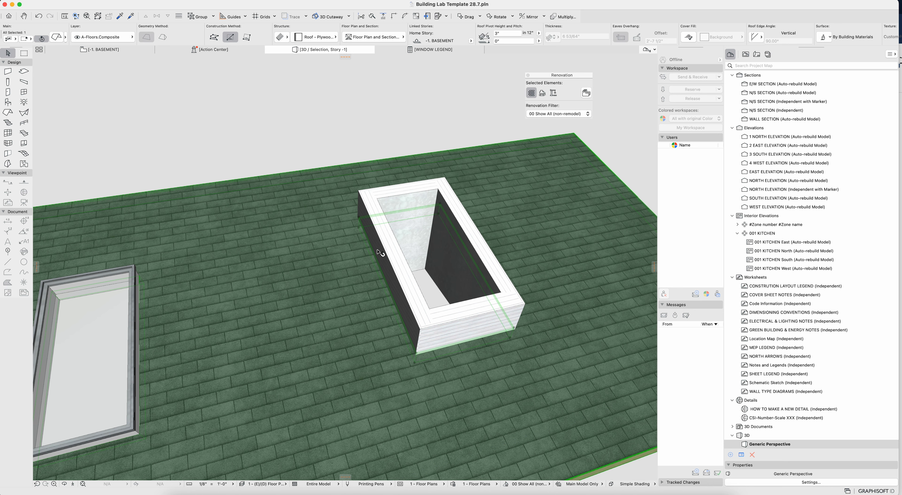
pyautogui.keyDown('shift'); pyautogui.moveTo(429, 201); pyautogui.dragTo(457, 184, button='middle'); pyautogui.keyUp('shift')
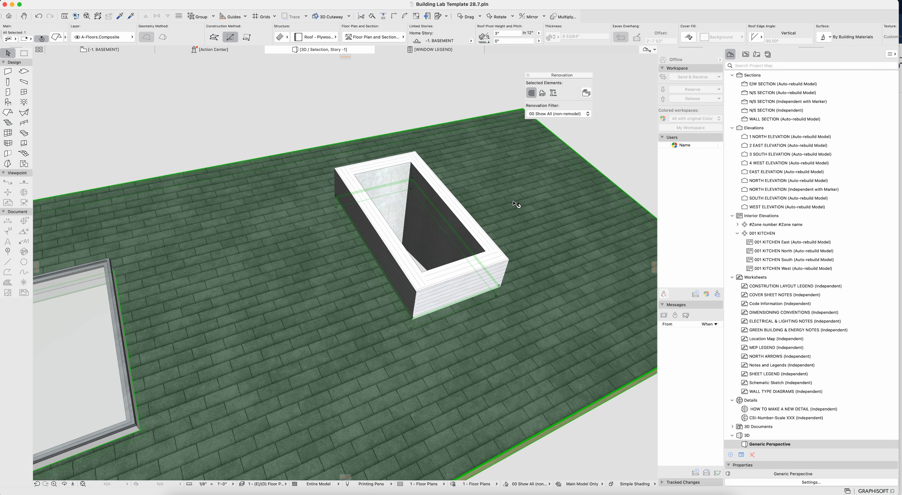
pyautogui.click(576, 153)
pyautogui.click(297, 280)
pyautogui.click(195, 249)
pyautogui.write('2')
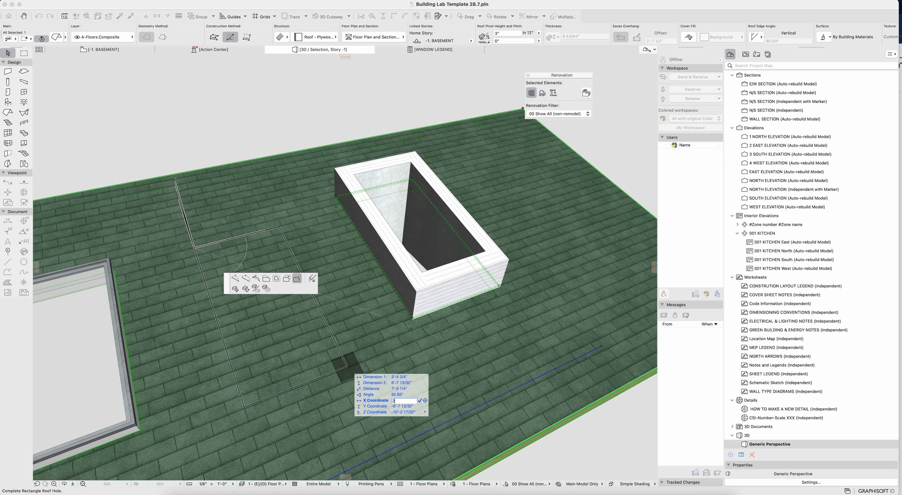
pyautogui.press('Tab')
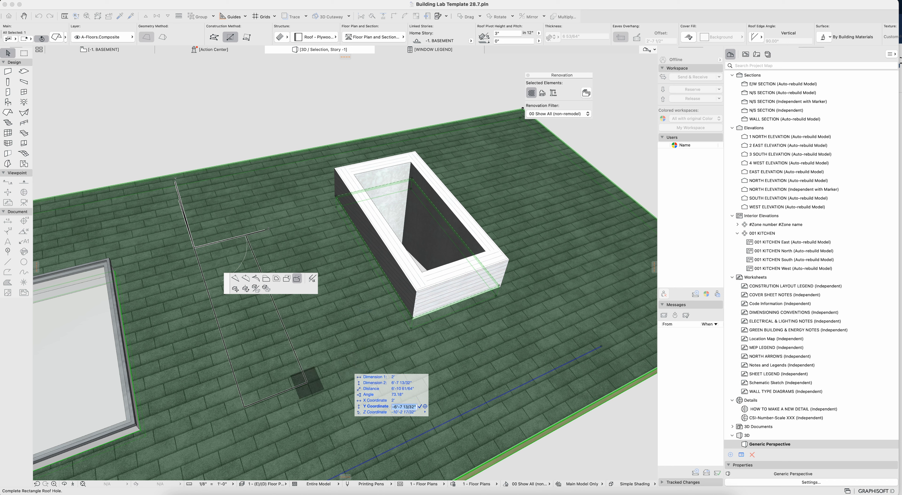
pyautogui.write('6')
pyautogui.press('Return')
pyautogui.press('Escape')
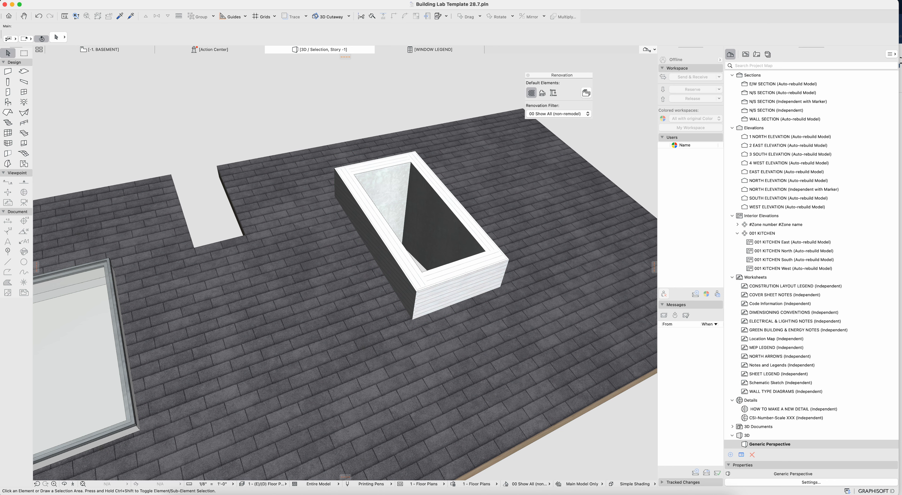
pyautogui.press('super+z')
# Cut a rectangular hole in the roof between the skylight and the walled curb, entering 6 for Y.
pyautogui.click(253, 258)
pyautogui.press('Escape')
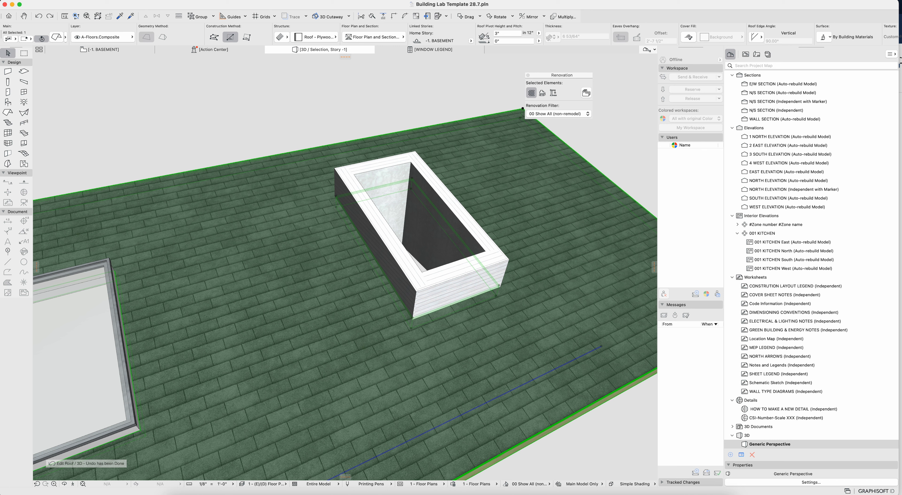
pyautogui.click(240, 163)
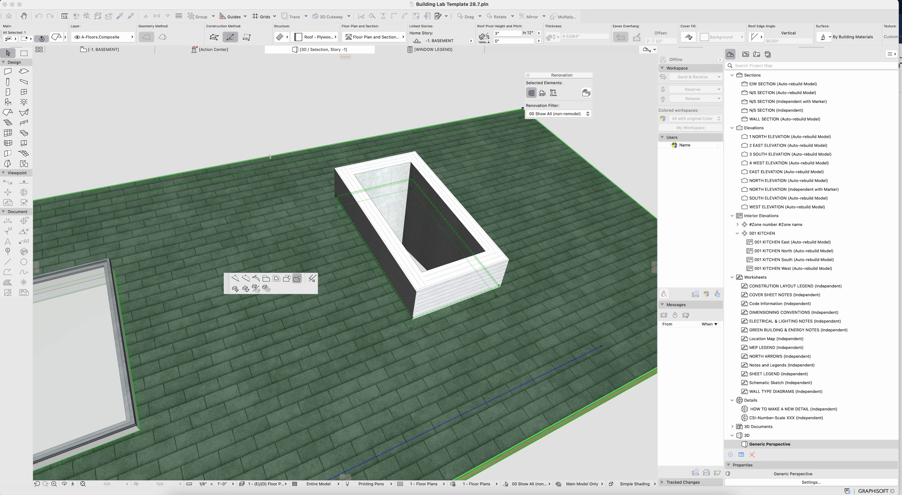
pyautogui.click(244, 398)
pyautogui.write('y6')
pyautogui.press('Return')
pyautogui.press('Escape')
# Select the four walls forming the raised curb around the roof opening.
pyautogui.moveTo(277, 304); pyautogui.dragTo(366, 301, button='middle')
pyautogui.click(371, 392)
pyautogui.moveTo(371, 393); pyautogui.dragTo(445, 343, button='middle')
pyautogui.press('Escape')
pyautogui.click(452, 131)
pyautogui.keyDown('shift'); pyautogui.moveTo(450, 140); pyautogui.dragTo(408, 193, button='middle'); pyautogui.keyUp('shift')
pyautogui.click(397, 329)
pyautogui.keyDown('shift'); pyautogui.click(331, 322); pyautogui.keyUp('shift')
pyautogui.keyDown('shift'); pyautogui.click(282, 242); pyautogui.keyUp('shift')
pyautogui.keyDown('shift'); pyautogui.click(338, 255); pyautogui.keyUp('shift')
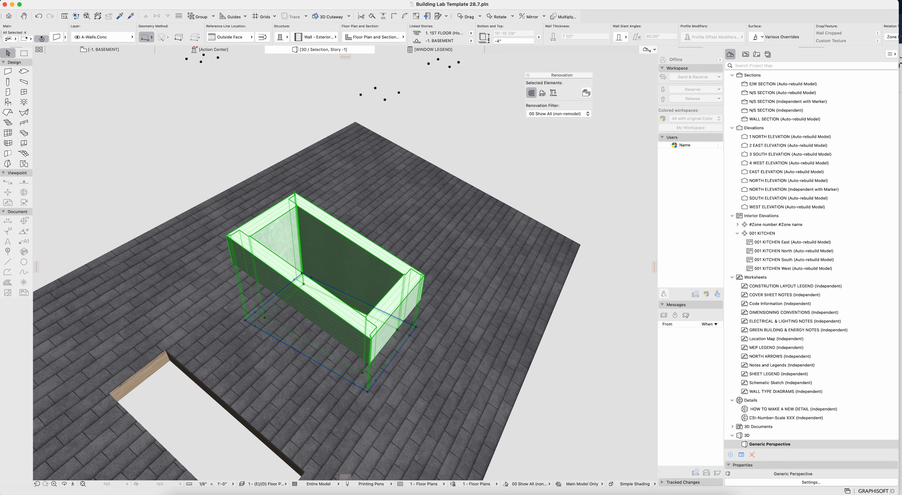
# Try to drag the four curb walls toward the roof's upper corner, and undo the move.
pyautogui.press('super+h')
pyautogui.click(368, 391)
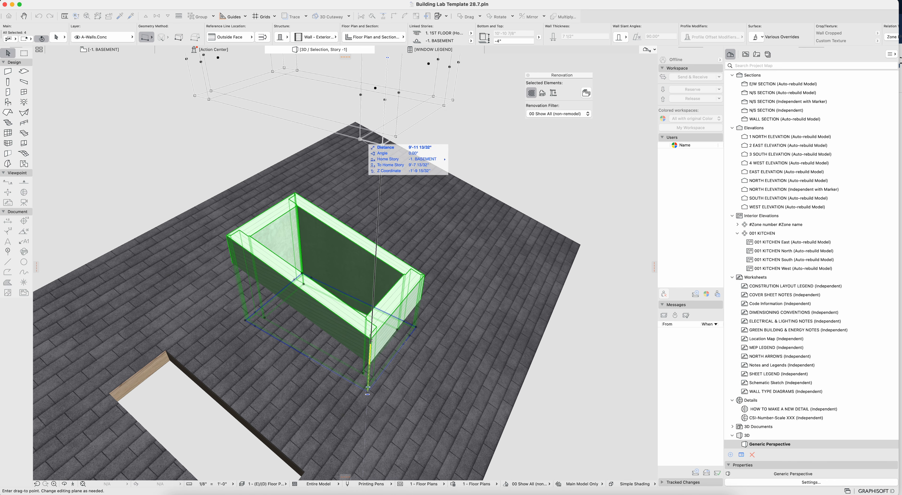
pyautogui.click(360, 135)
pyautogui.press('super+z')
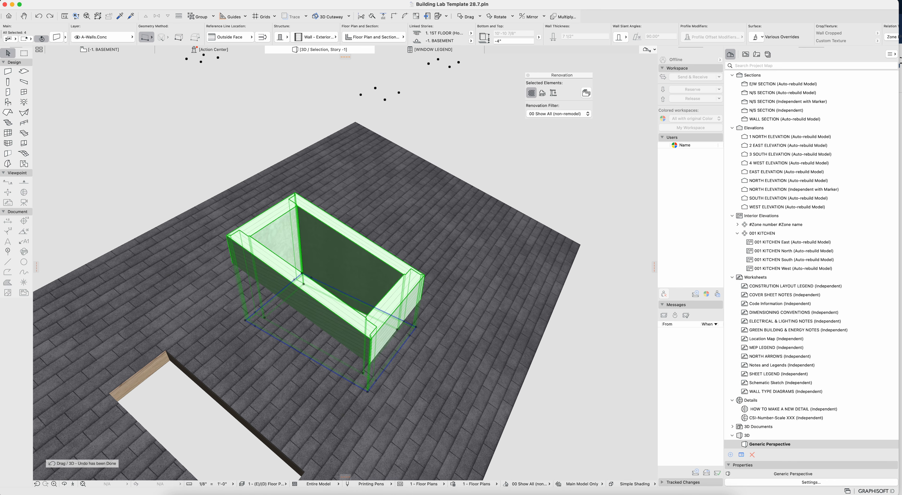
# Delete the four curb walls and make the hidden custom objects layer visible in the layer settings.
pyautogui.press('Delete')
pyautogui.press('super+l')
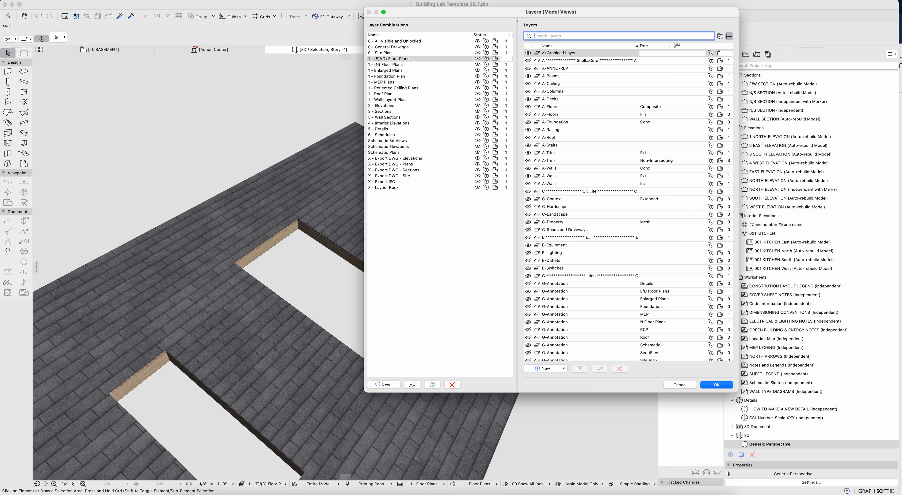
pyautogui.press('Return')
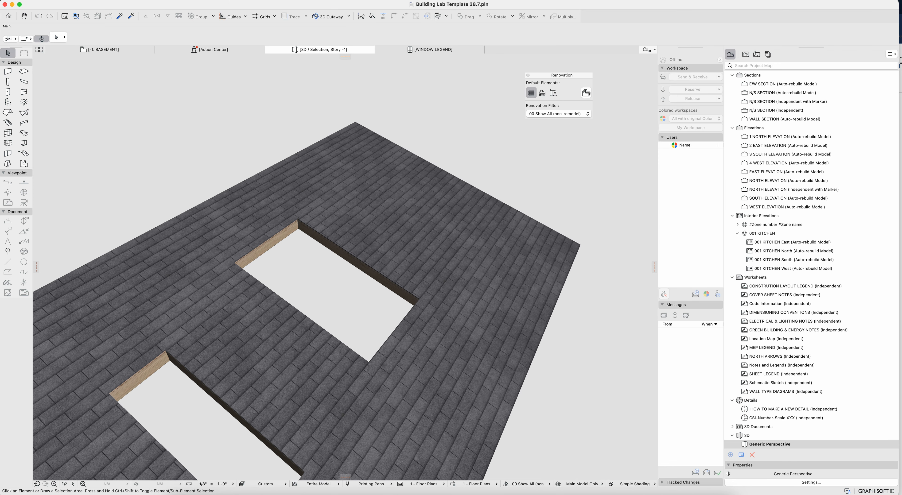
# Show all elements in 3D and delete the concrete block floating above the upper roof opening.
pyautogui.moveTo(327, 291); pyautogui.dragTo(380, 259, button='middle')
pyautogui.press('super+F5')
pyautogui.click(382, 224)
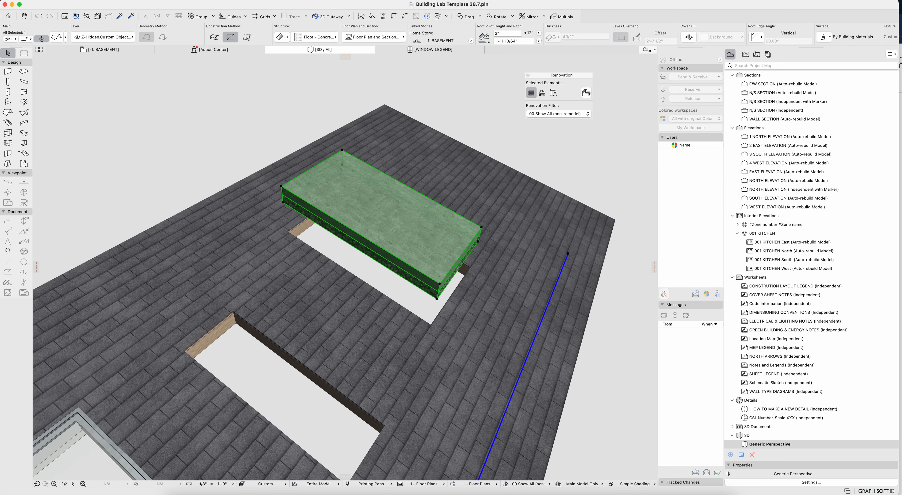
pyautogui.press('Delete')
# Remove the rectangular roof hole between the skylight and the upper opening.
pyautogui.click(353, 293)
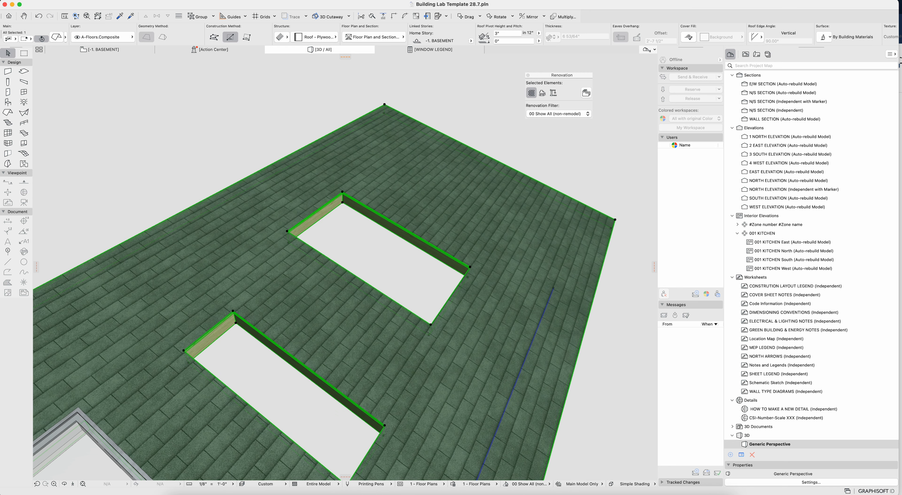
pyautogui.click(309, 368)
pyautogui.press('Delete')
pyautogui.moveTo(309, 368); pyautogui.dragTo(361, 287, button='middle')
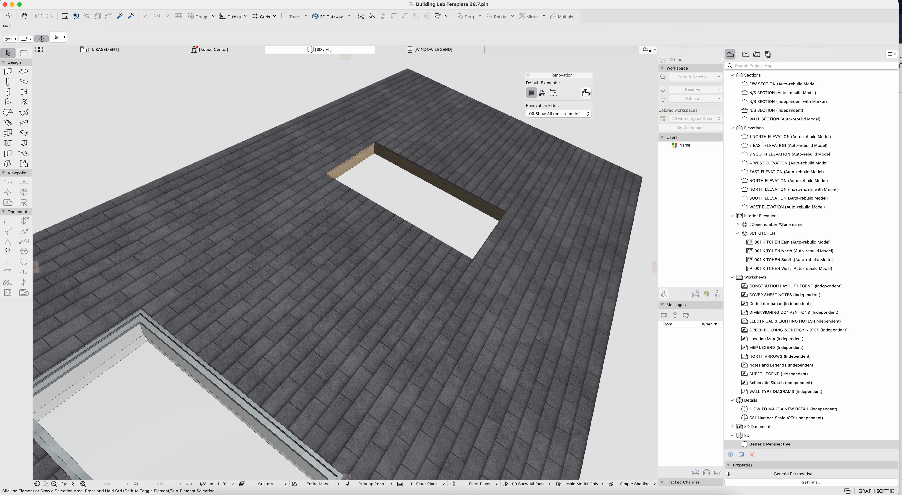
# Try to delete the flat panel skylight from the roof, and undo the deletion.
pyautogui.moveTo(315, 375); pyautogui.dragTo(352, 335, button='middle')
pyautogui.click(329, 361)
pyautogui.moveTo(329, 360); pyautogui.dragTo(438, 247)
pyautogui.press('Delete')
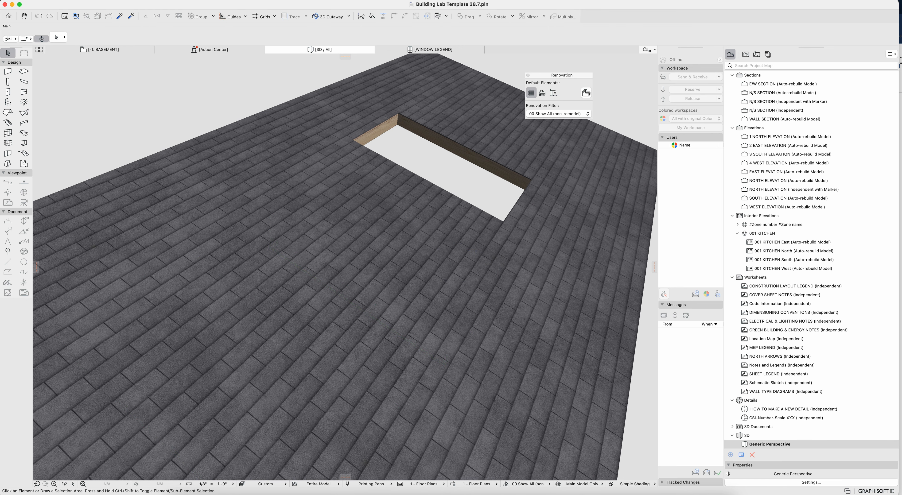
pyautogui.keyDown('shift'); pyautogui.moveTo(389, 259); pyautogui.dragTo(430, 290, button='middle'); pyautogui.keyUp('shift')
pyautogui.click(462, 260)
pyautogui.press('super+z')
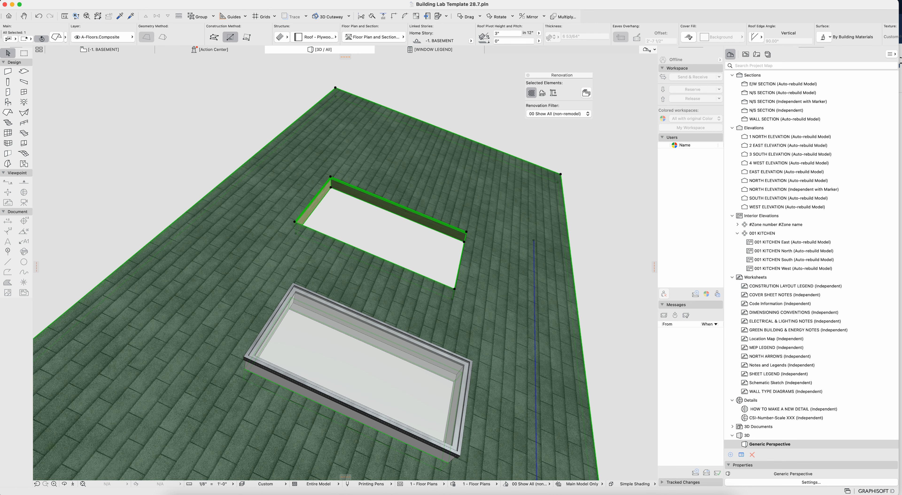
# Offset the selected roof's edge beside the pivot line inward by about 1'-8".
pyautogui.click(578, 314)
pyautogui.click(266, 278)
pyautogui.click(532, 248)
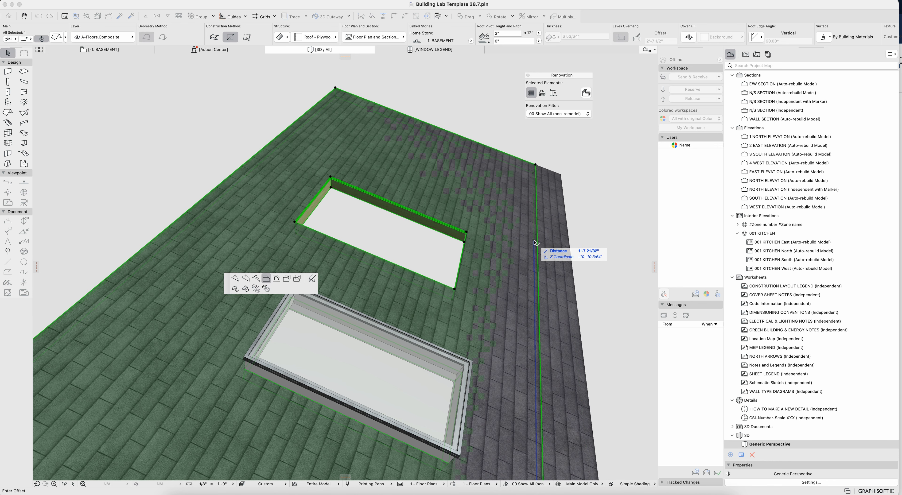
# Assign the Ceiling - 5/8" Gyp - 2x6 Joists composite to the offset roof and set its pitch to 0 in 12".
pyautogui.press('super+t')
pyautogui.click(499, 93)
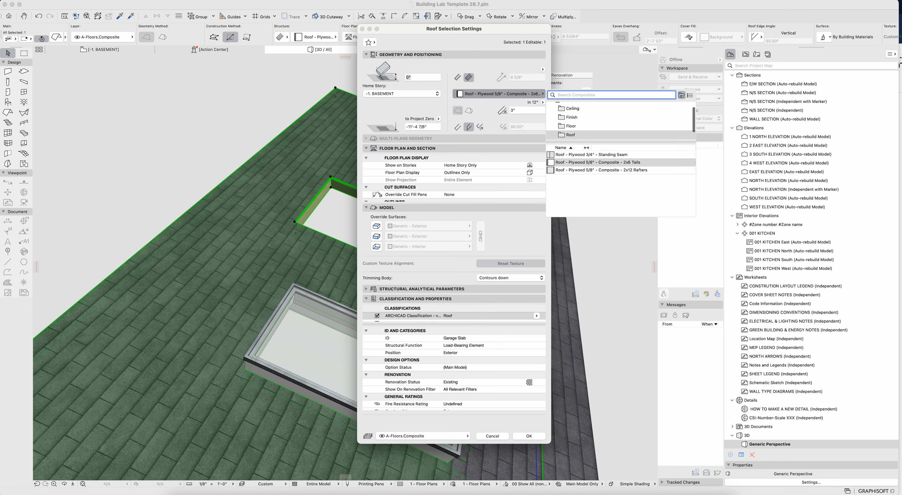
pyautogui.write('cei')
pyautogui.click(596, 120)
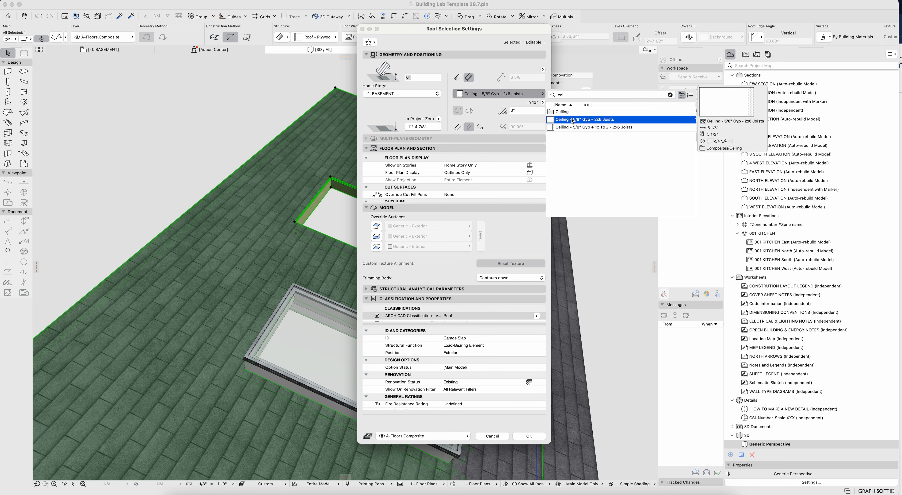
pyautogui.click(523, 111)
pyautogui.write('0')
pyautogui.press('Return')
# Delete the flat panel skylight from the flat ceiling plane as seen from below.
pyautogui.keyDown('shift'); pyautogui.moveTo(414, 245); pyautogui.dragTo(420, 214, button='middle'); pyautogui.keyUp('shift')
pyautogui.click(383, 205)
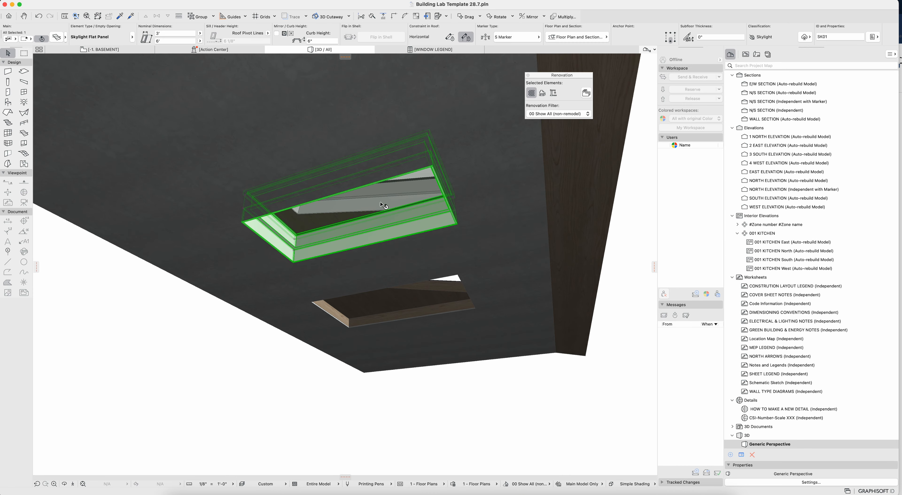
pyautogui.press('Delete')
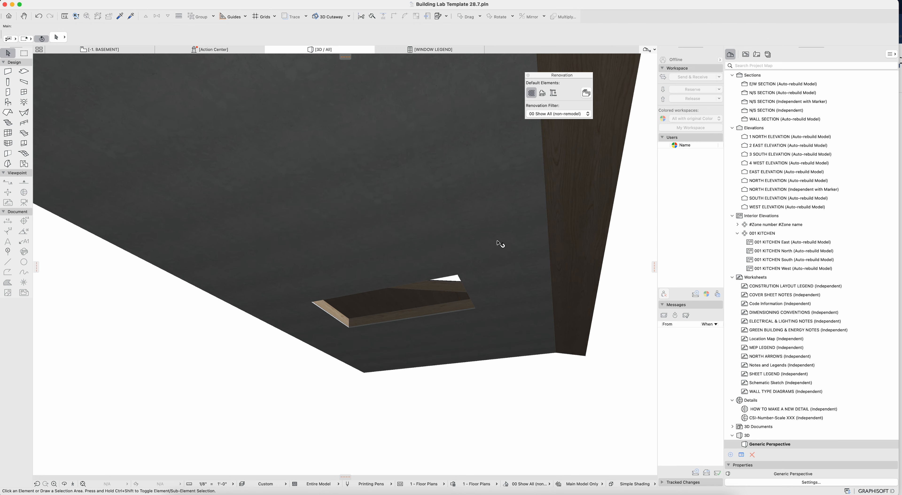
pyautogui.click(287, 164)
pyautogui.press('Escape')
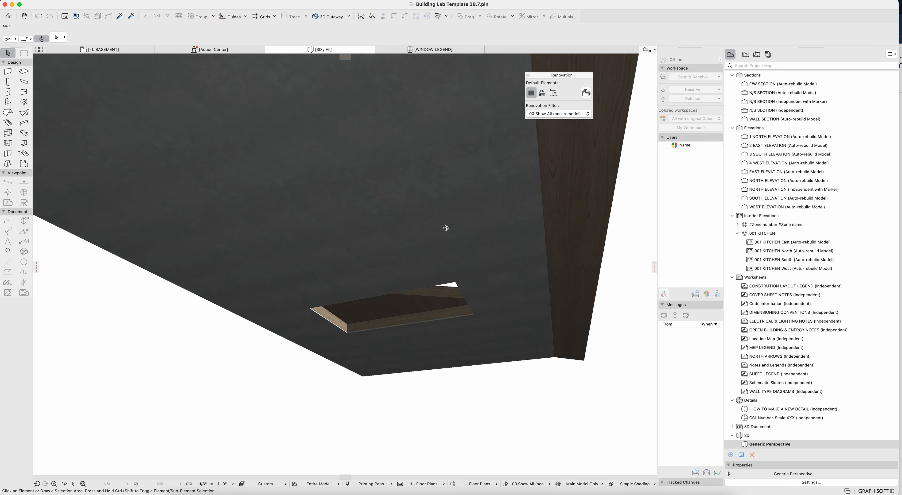
# Examine the opening through the sloped roof from above, highlighting the flat ceiling plane beneath it.
pyautogui.keyDown('shift'); pyautogui.moveTo(415, 218); pyautogui.dragTo(382, 273, button='middle'); pyautogui.keyUp('shift')
pyautogui.keyDown('shift'); pyautogui.moveTo(343, 247); pyautogui.dragTo(269, 443, button='middle'); pyautogui.keyUp('shift')
pyautogui.moveTo(354, 167); pyautogui.dragTo(351, 294, button='middle')
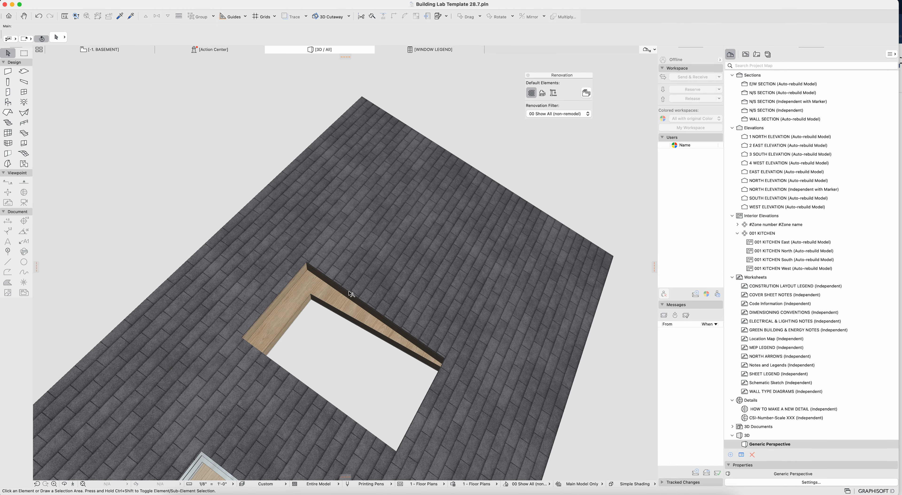
pyautogui.click(317, 298)
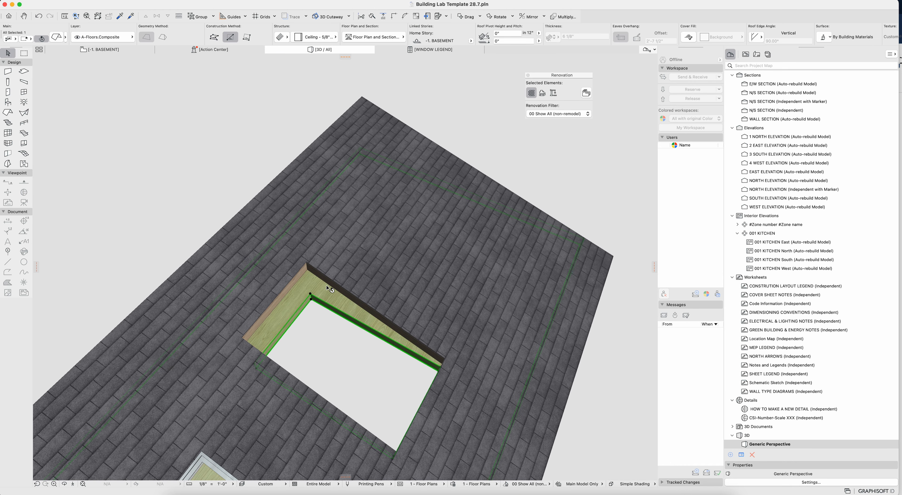
pyautogui.keyDown('shift'); pyautogui.moveTo(360, 303); pyautogui.dragTo(434, 223, button='middle'); pyautogui.keyUp('shift')
pyautogui.press('Escape')
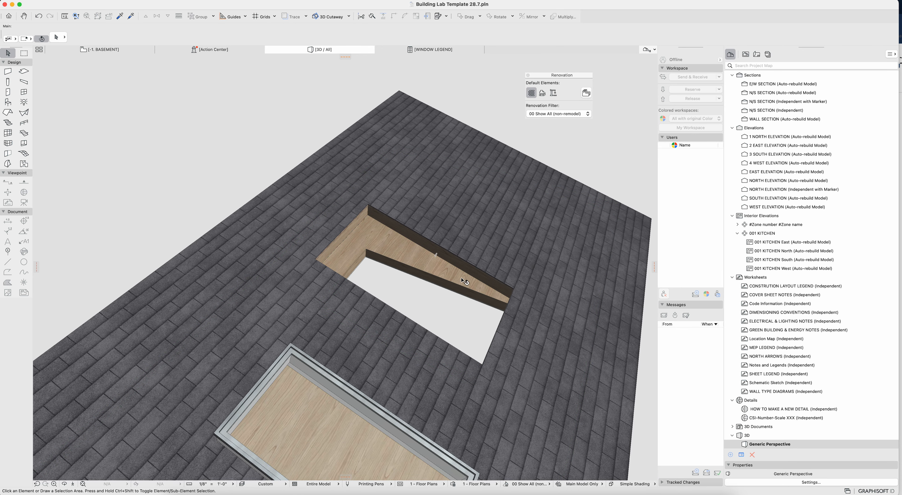
pyautogui.keyDown('alt'); pyautogui.click(397, 274); pyautogui.keyUp('alt')
pyautogui.click(369, 204)
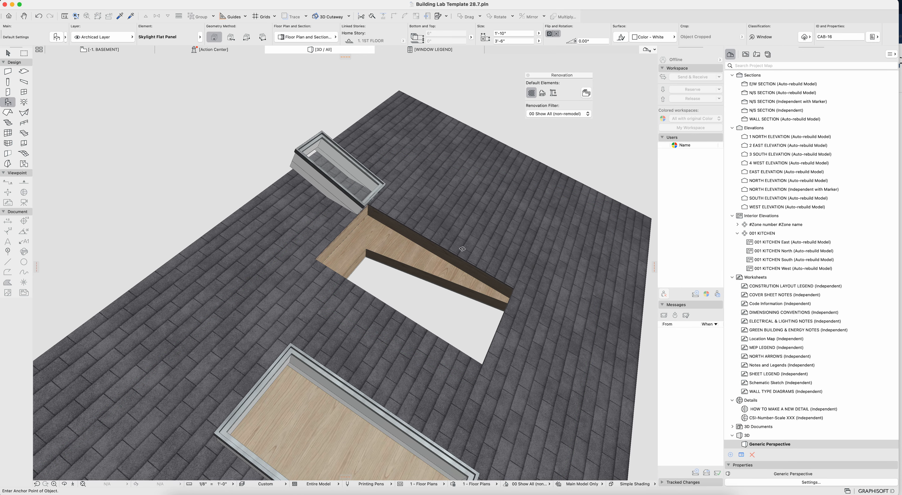
pyautogui.press('super+z')
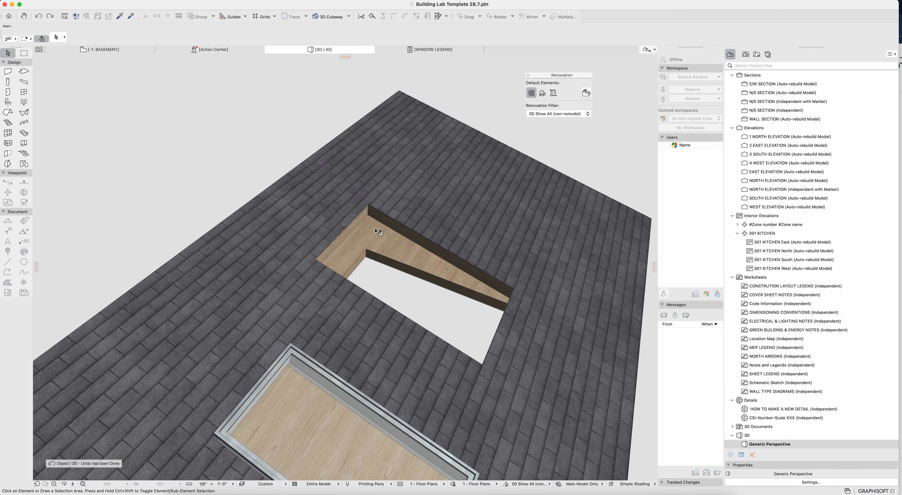
# Set the default wall structure to the Wall - Exterior 2x4 - Stucco composite.
pyautogui.doubleClick(8, 71)
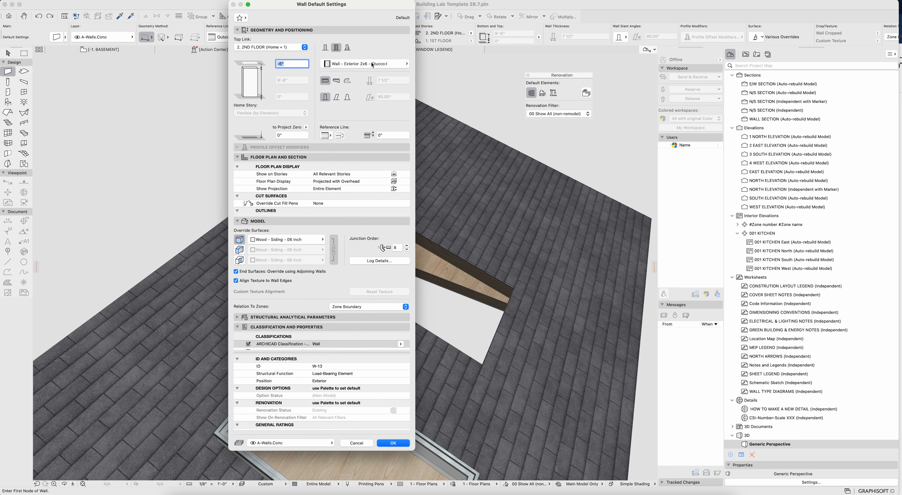
pyautogui.click(371, 63)
pyautogui.write('2x45')
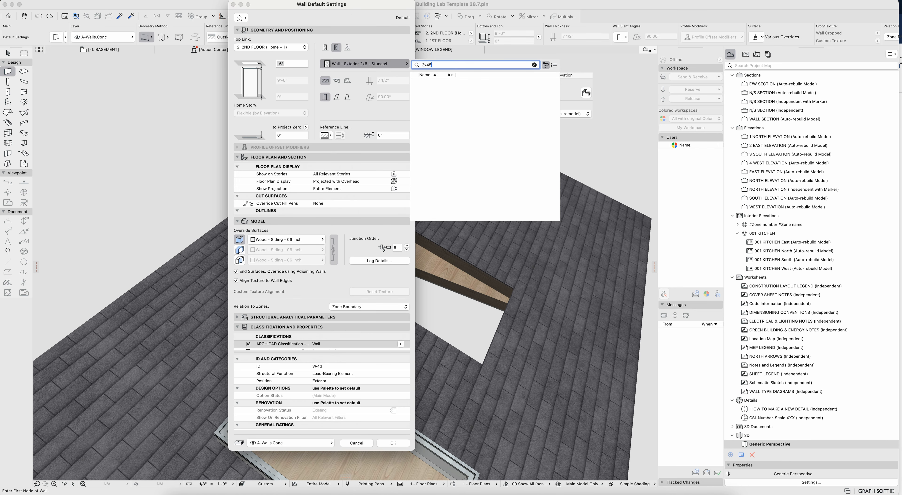
pyautogui.press('BackSpace')
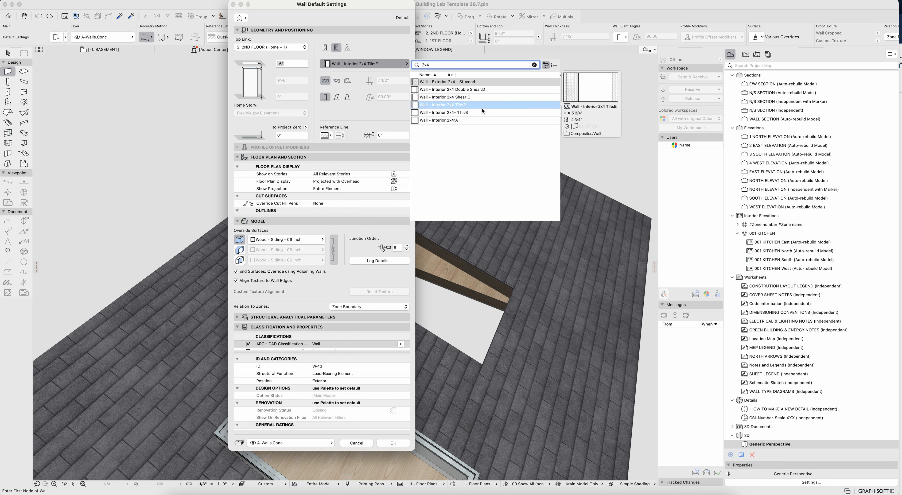
pyautogui.click(473, 85)
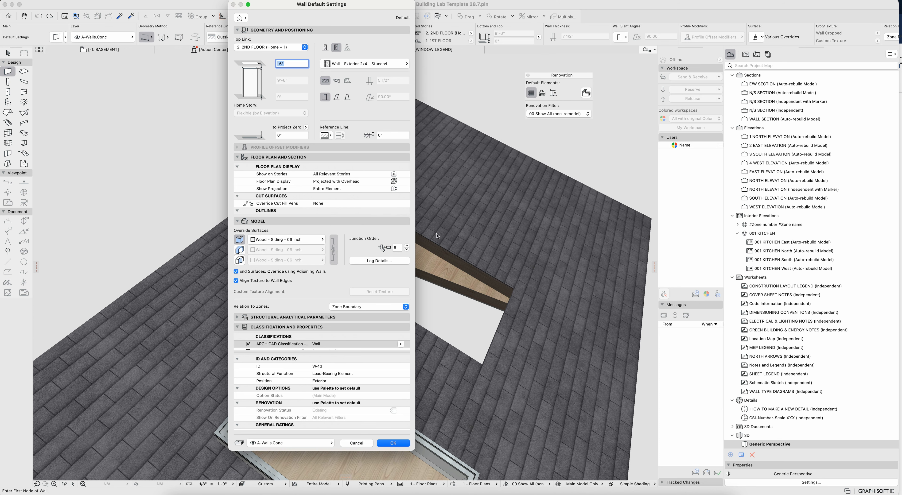
pyautogui.press('Return')
# Draw a closed chain of four walls through the ceiling opening's corners, and accept the crop of element tops to the single-plane roof.
pyautogui.click(367, 254)
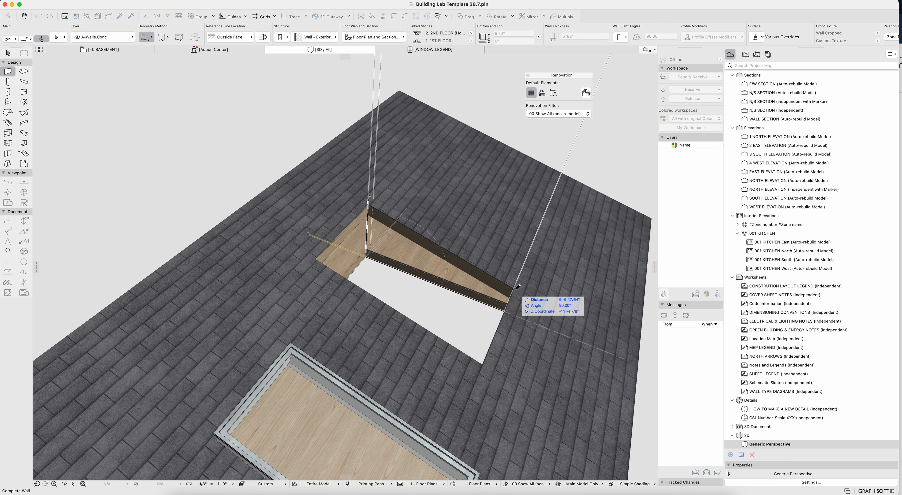
pyautogui.click(152, 43)
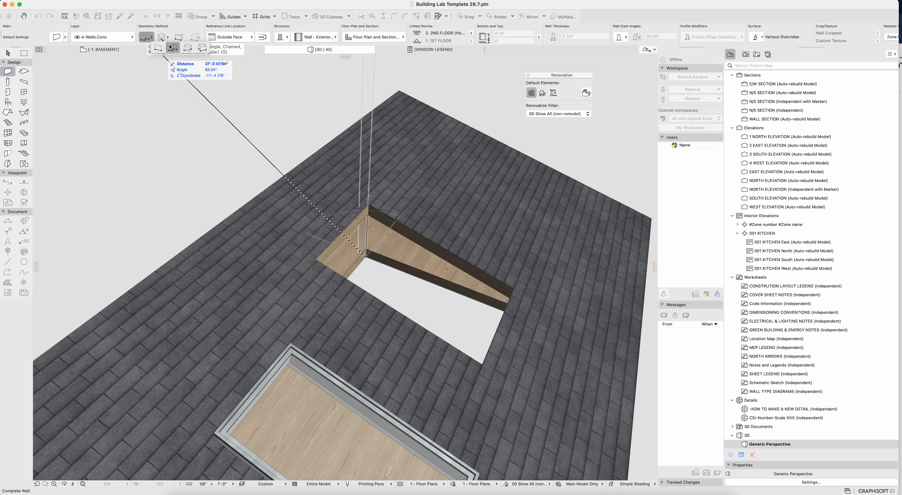
pyautogui.click(174, 49)
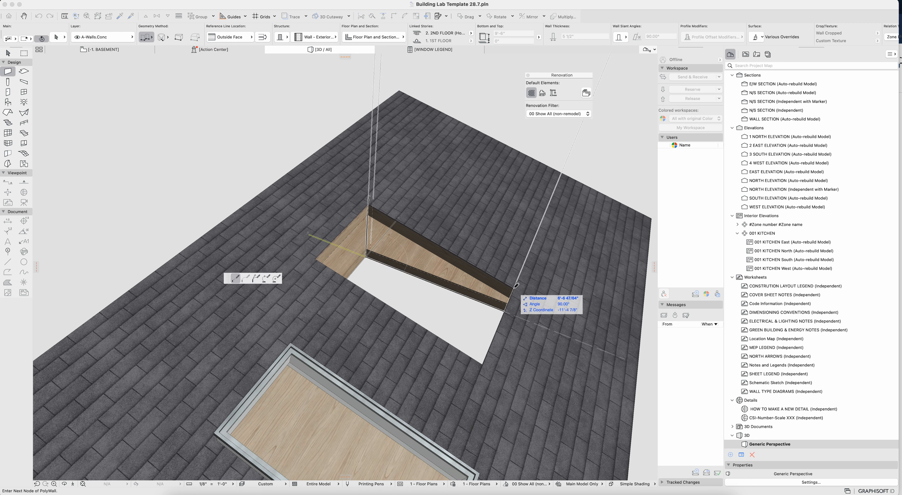
pyautogui.click(507, 311)
pyautogui.click(483, 365)
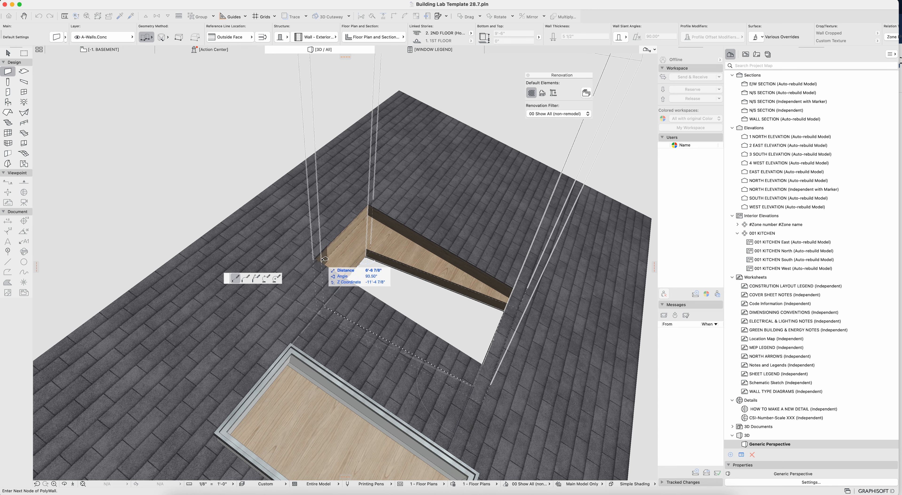
pyautogui.click(316, 259)
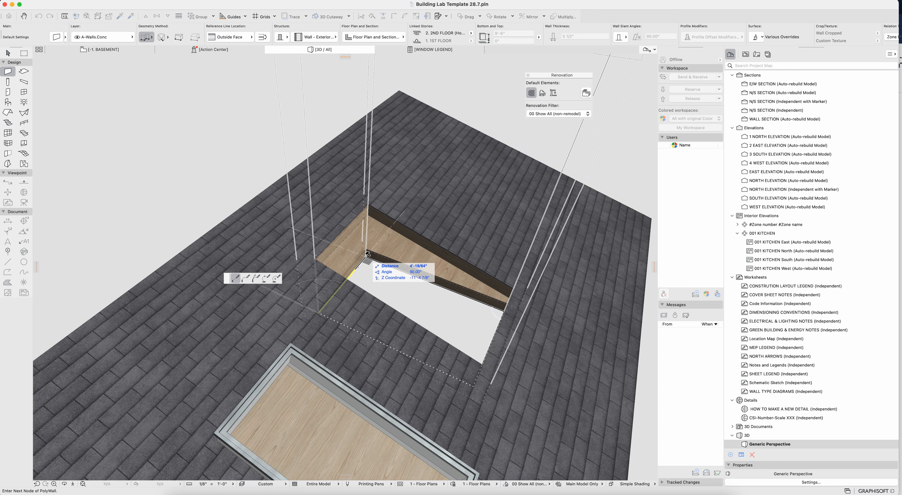
pyautogui.click(374, 260)
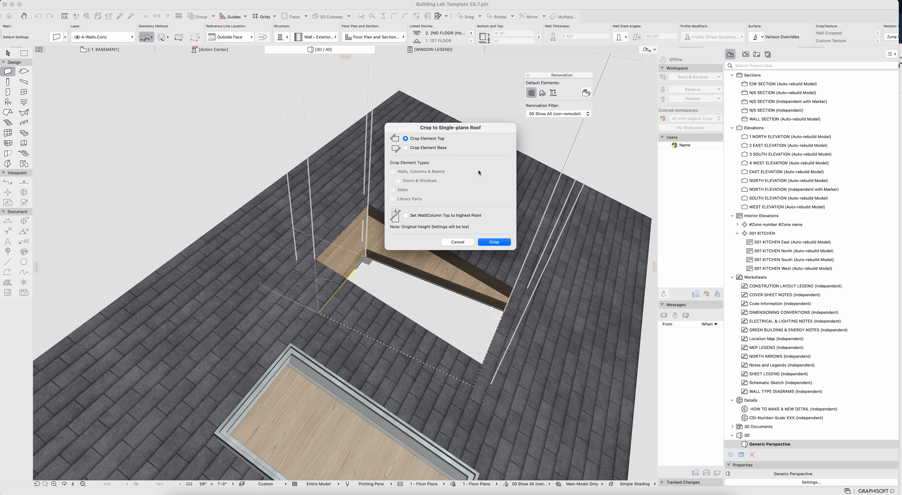
pyautogui.click(483, 242)
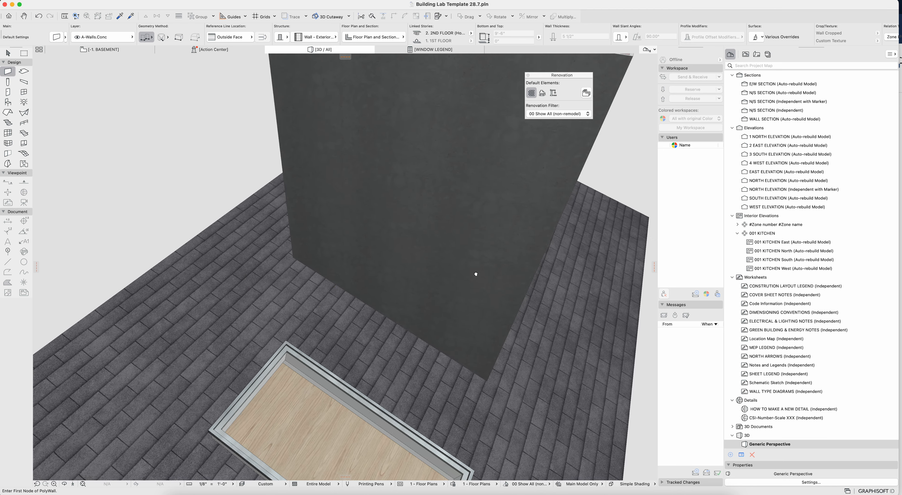
# Examine from below how the new shaft walls sit around the ceiling opening.
pyautogui.keyDown('shift'); pyautogui.moveTo(337, 195); pyautogui.dragTo(340, 197, button='middle'); pyautogui.keyUp('shift')
pyautogui.press('Escape')
pyautogui.click(505, 344)
pyautogui.keyDown('shift'); pyautogui.moveTo(502, 346); pyautogui.dragTo(467, 277, button='middle'); pyautogui.keyUp('shift')
pyautogui.press('Escape')
pyautogui.click(502, 195)
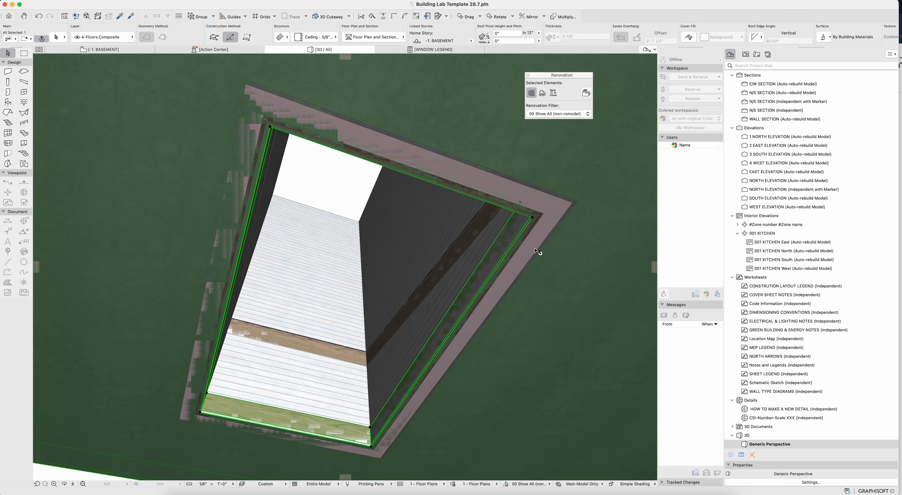
pyautogui.keyDown('shift'); pyautogui.moveTo(543, 227); pyautogui.dragTo(526, 264, button='middle'); pyautogui.keyUp('shift')
pyautogui.press('Escape')
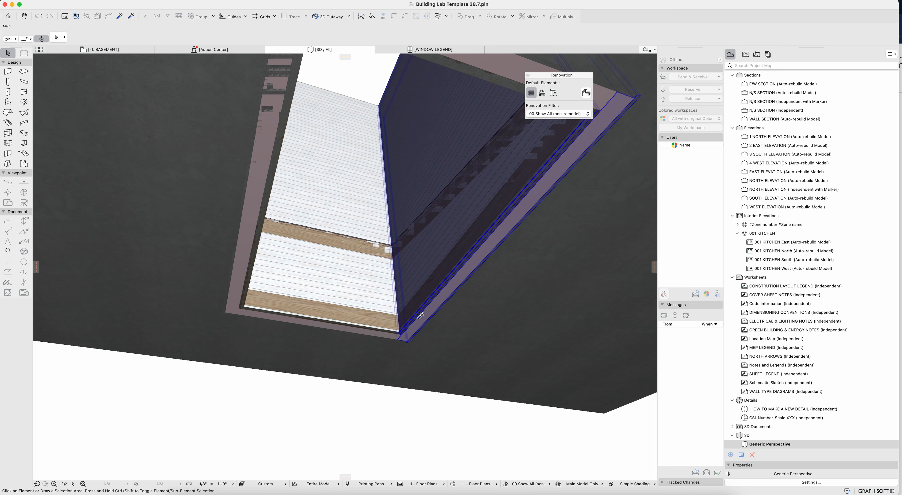
# Set the reference line of the four shaft walls to Core Outside.
pyautogui.keyDown('alt'); pyautogui.click(407, 219); pyautogui.keyUp('alt')
pyautogui.press('Escape')
pyautogui.press('super+z')
pyautogui.press('super+shift+z')
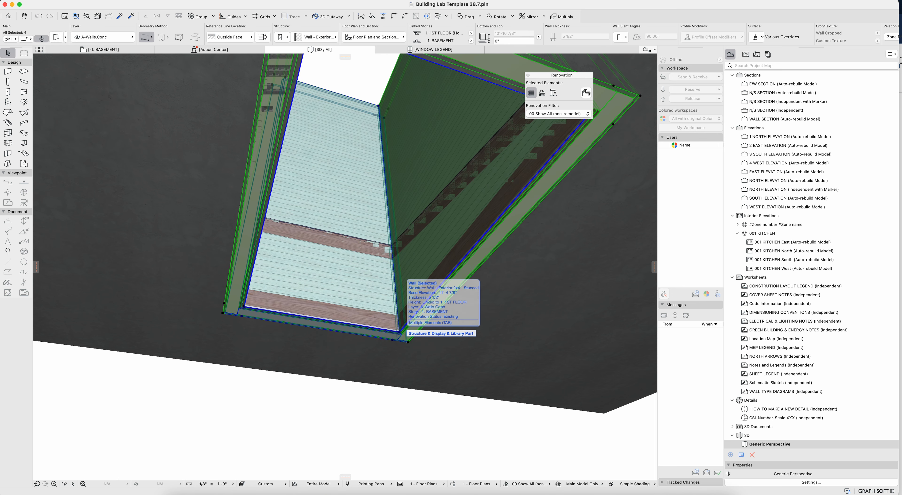
pyautogui.doubleClick(398, 275)
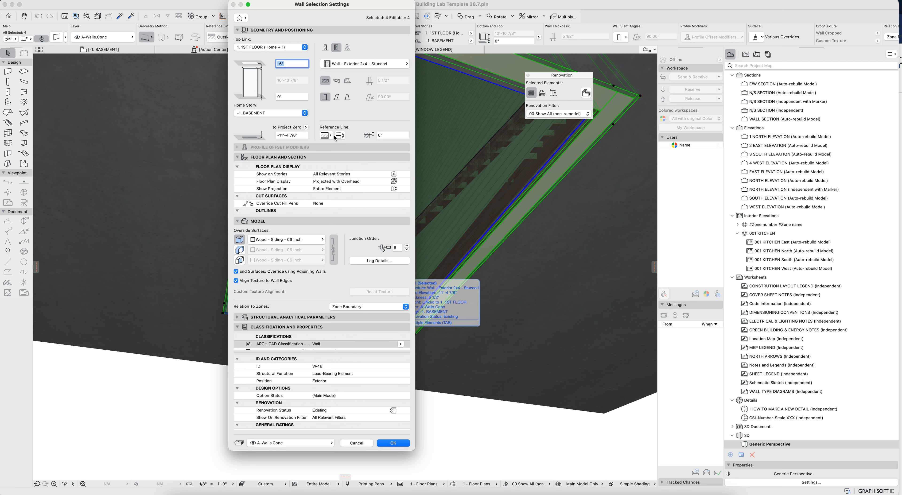
pyautogui.click(327, 137)
pyautogui.click(359, 174)
pyautogui.press('Return')
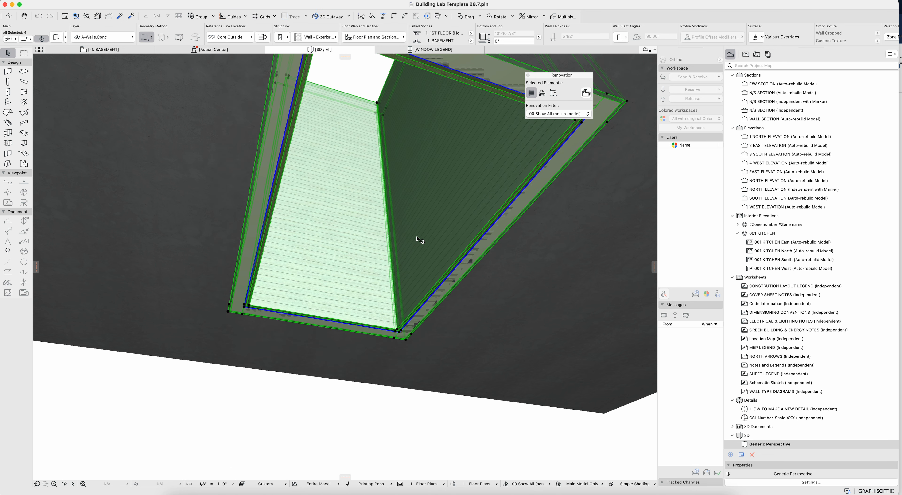
# Try to crop the tops of the four selected shaft walls to the single-plane roof.
pyautogui.moveTo(339, 189); pyautogui.dragTo(344, 213, button='middle')
pyautogui.keyDown('shift'); pyautogui.moveTo(488, 194); pyautogui.dragTo(521, 235, button='middle'); pyautogui.keyUp('shift')
pyautogui.keyDown('shift'); pyautogui.moveTo(462, 198); pyautogui.dragTo(405, 321, button='middle'); pyautogui.keyUp('shift')
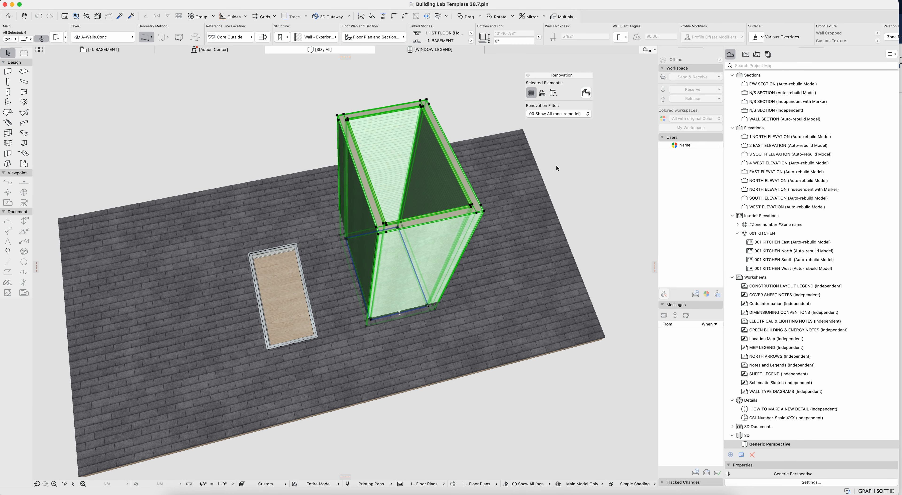
pyautogui.click(696, 97)
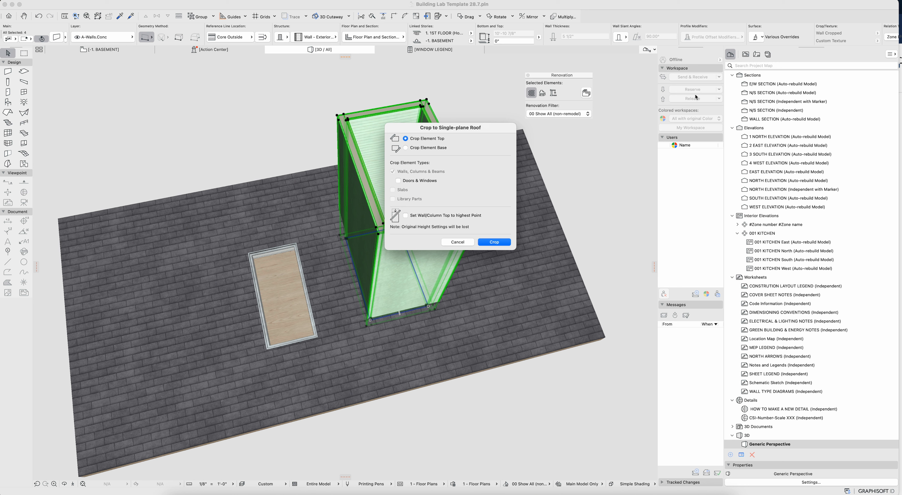
pyautogui.press('Return')
# Start a solid element operation with the four shaft walls as its targets.
pyautogui.click(89, 0)
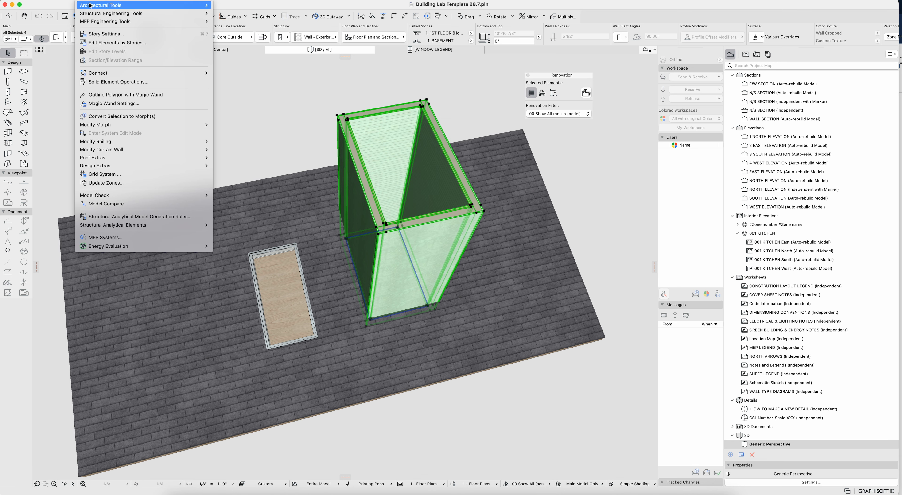
pyautogui.click(134, 82)
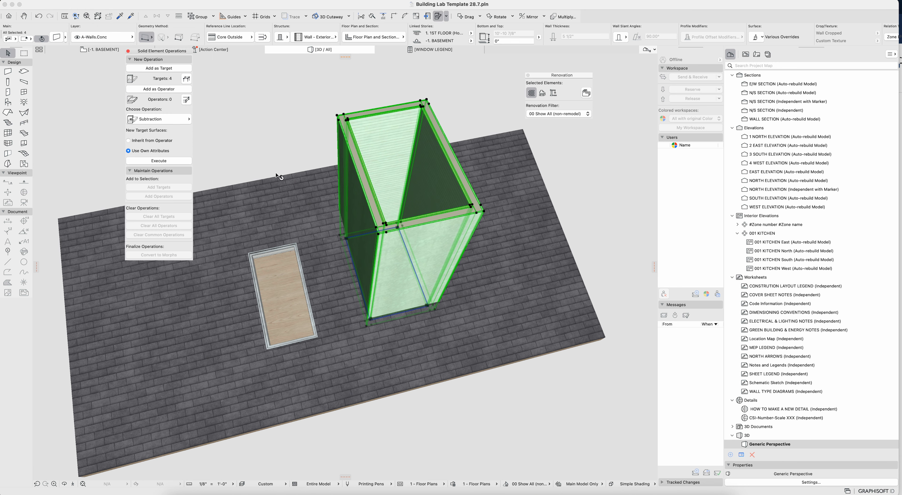
pyautogui.press('Escape')
# Add the sloped roof and the flat ceiling as operators and execute a Subtraction on the shaft walls.
pyautogui.keyDown('shift'); pyautogui.moveTo(296, 276); pyautogui.dragTo(434, 269, button='middle'); pyautogui.keyUp('shift')
pyautogui.click(289, 348)
pyautogui.keyDown('shift'); pyautogui.click(360, 291); pyautogui.keyUp('shift')
pyautogui.click(164, 90)
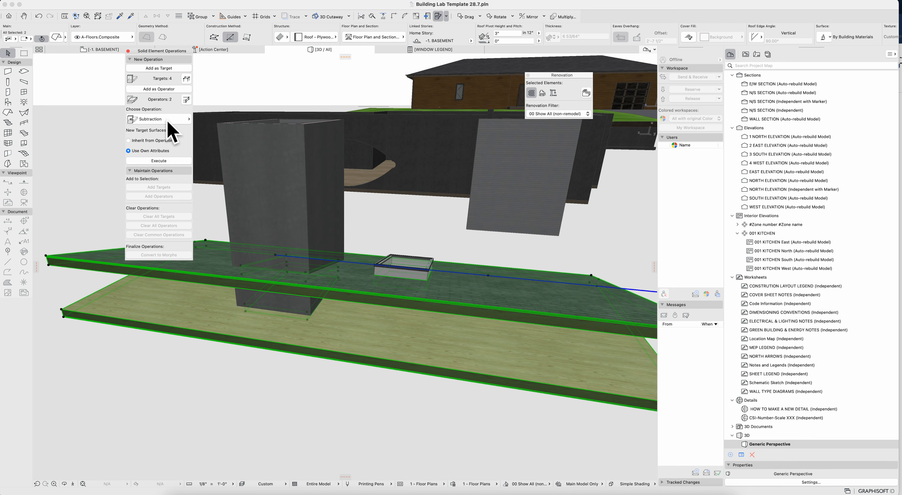
pyautogui.click(174, 119)
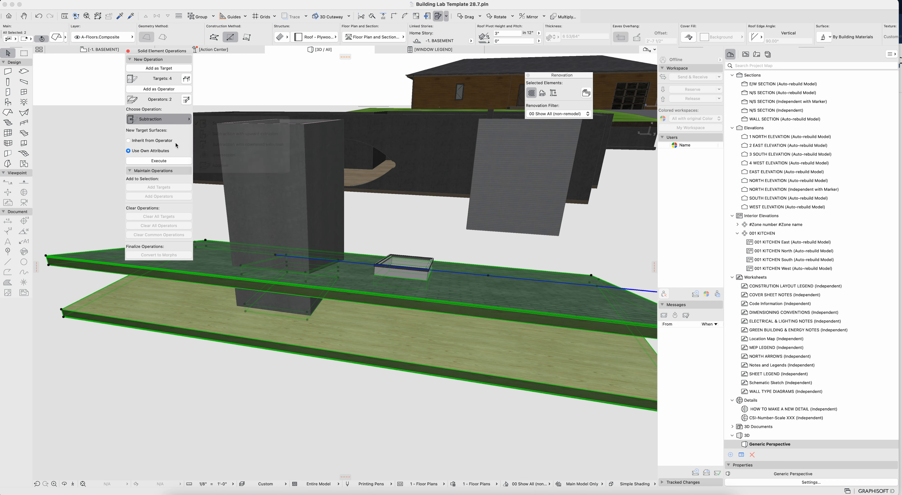
pyautogui.click(175, 121)
pyautogui.click(159, 161)
# Examine where the shaft walls meet the roof and the ceiling, from above and below.
pyautogui.click(309, 276)
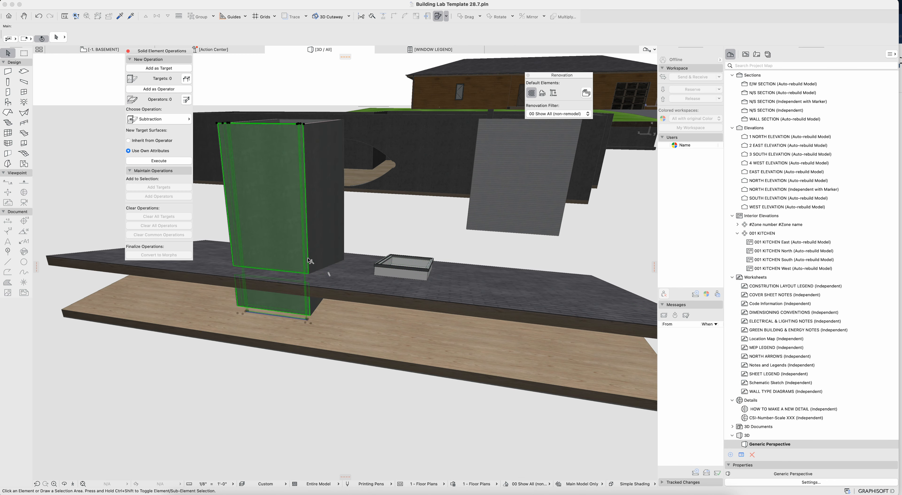
pyautogui.keyDown('shift'); pyautogui.moveTo(302, 274); pyautogui.dragTo(302, 170, button='middle'); pyautogui.keyUp('shift')
pyautogui.press('Escape')
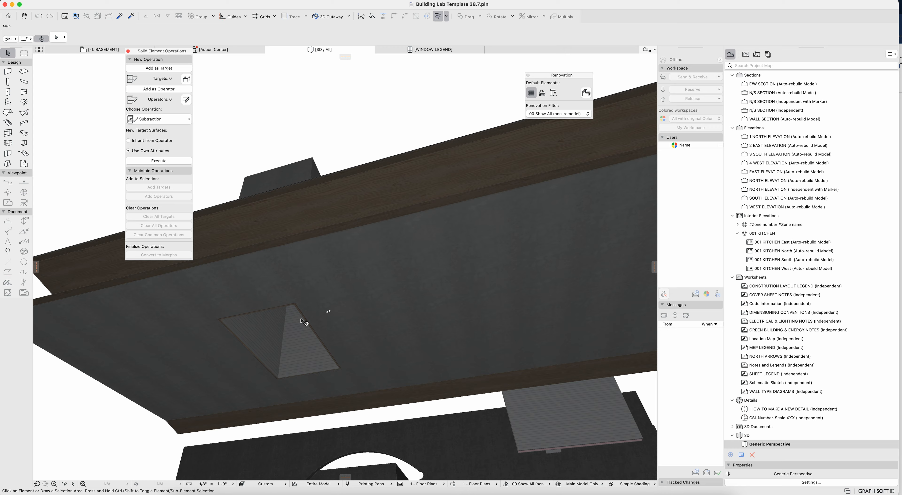
pyautogui.keyDown('shift'); pyautogui.moveTo(304, 250); pyautogui.dragTo(364, 312, button='middle'); pyautogui.keyUp('shift')
# Create a copy of the sloped roof 1'-6" vertically above the original.
pyautogui.click(358, 297)
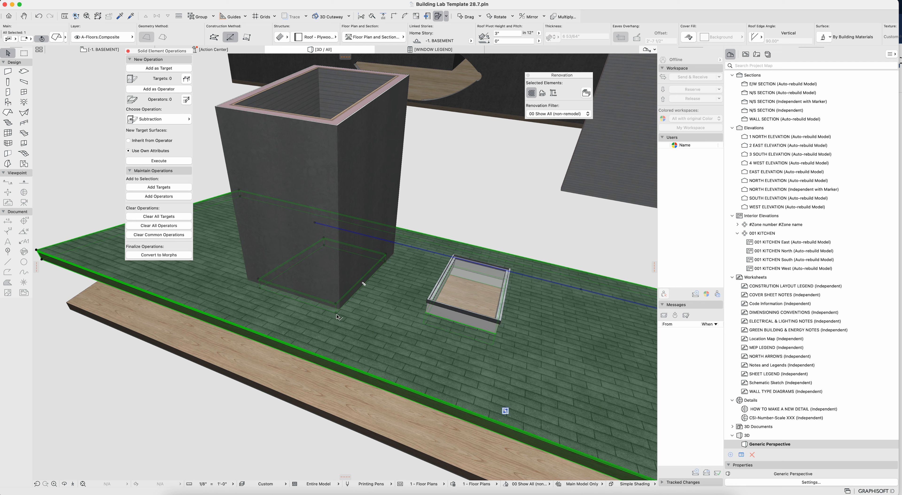
pyautogui.press('super+shift+d')
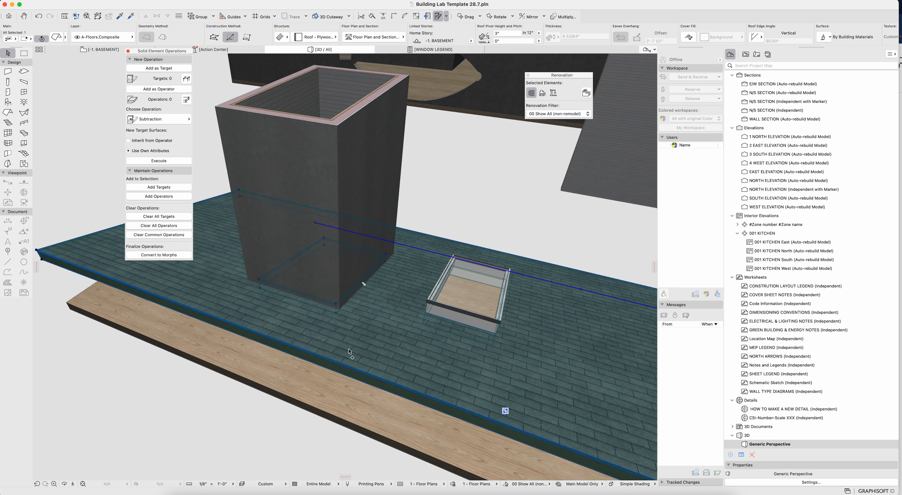
pyautogui.click(347, 349)
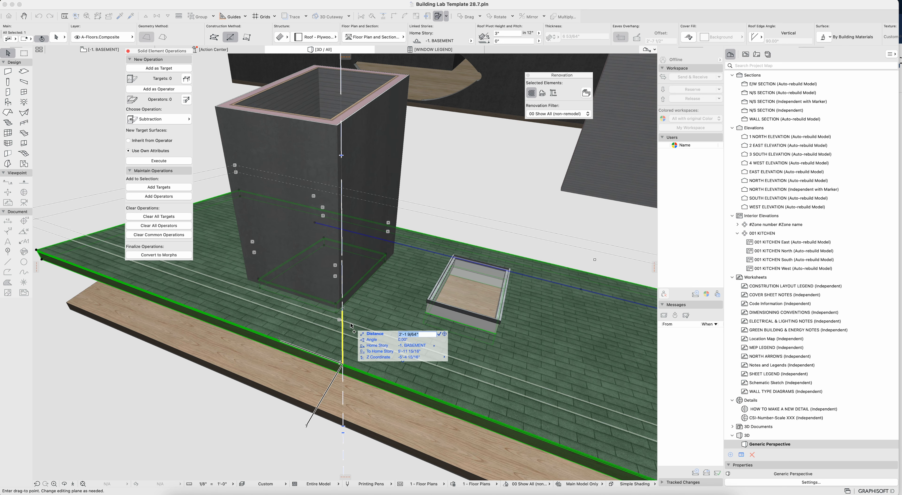
pyautogui.press('Return')
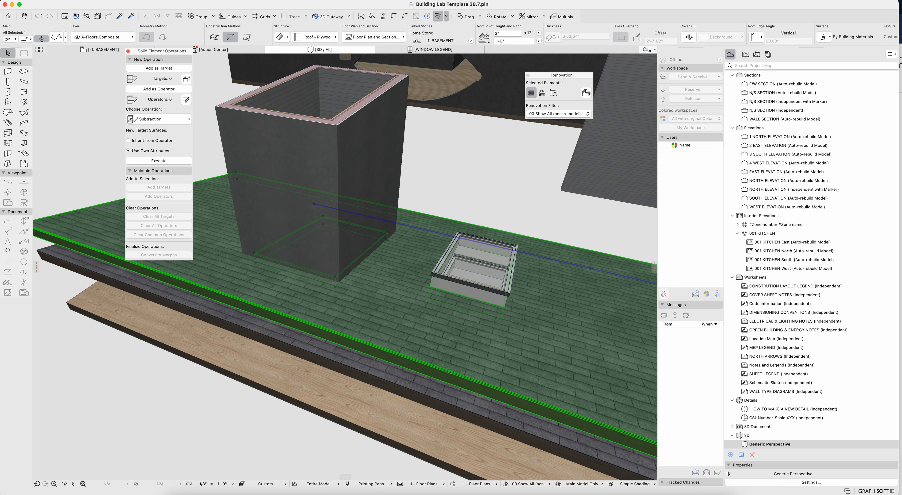
pyautogui.click(312, 291)
pyautogui.press('Escape')
# Isolate the raised roof copy in the 3D view.
pyautogui.keyDown('shift'); pyautogui.moveTo(336, 226); pyautogui.dragTo(347, 277, button='middle'); pyautogui.keyUp('shift')
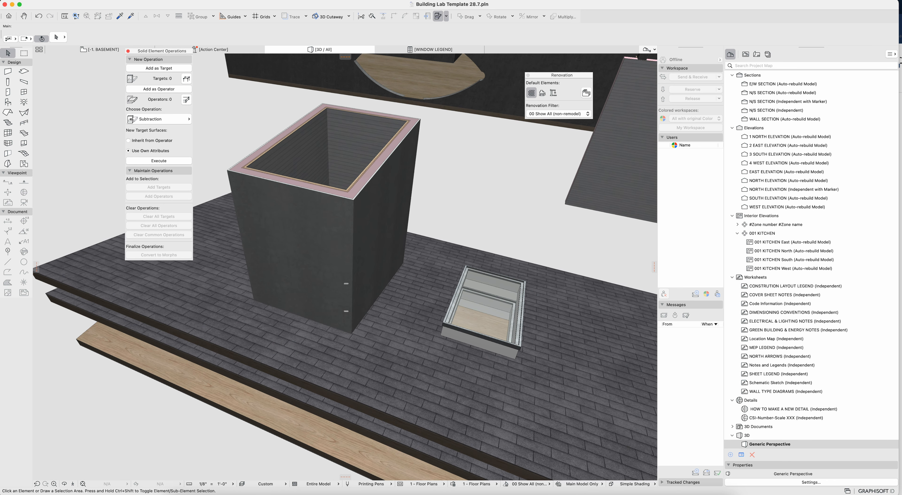
pyautogui.click(382, 336)
pyautogui.press('F5')
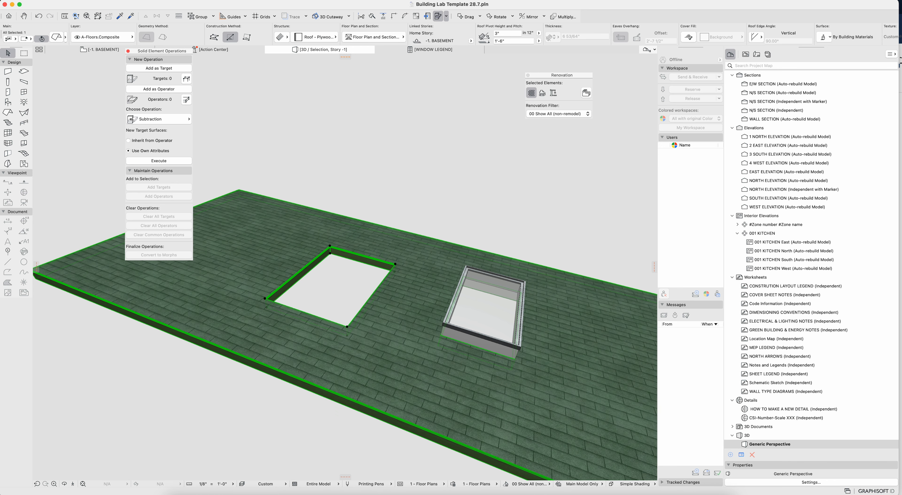
# Delete the skylight from the raised roof copy and show all elements of the model again.
pyautogui.press('Escape')
pyautogui.click(455, 298)
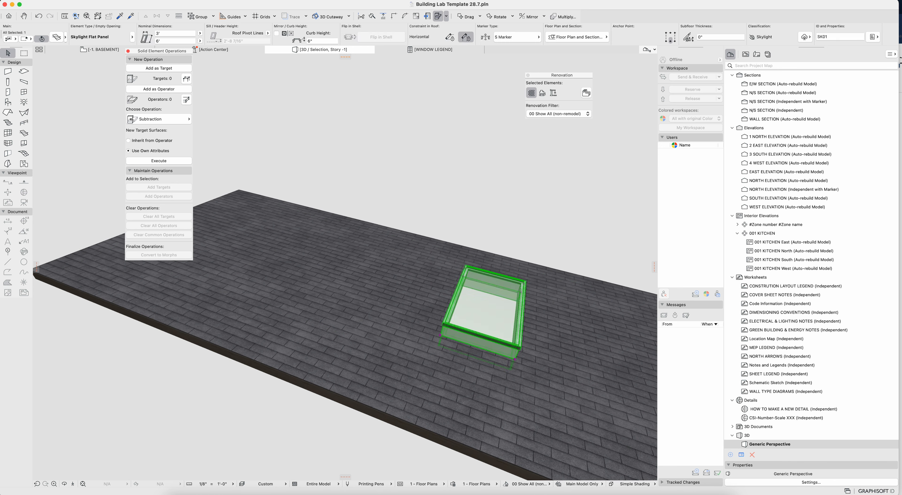
pyautogui.press('Delete')
pyautogui.click(410, 285)
pyautogui.press('Escape')
pyautogui.press('super+F5')
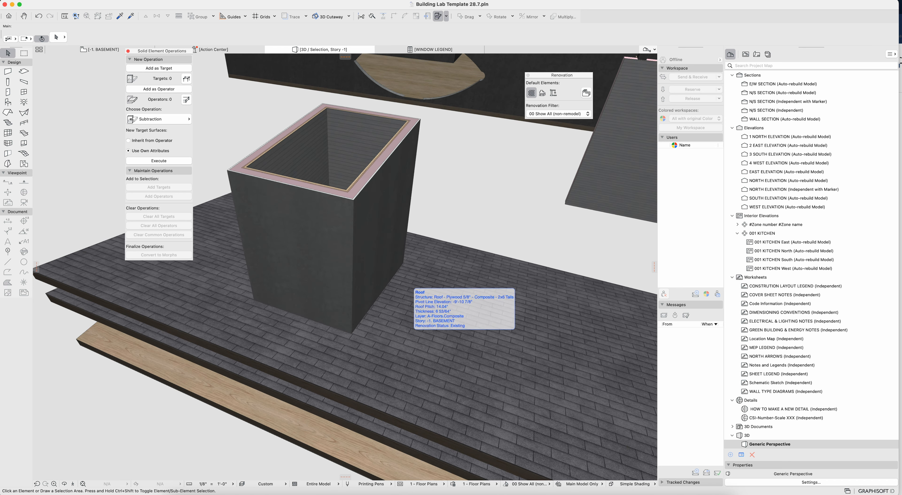
# Lower the raised roof copy onto the original roof's top surface, and raise it vertically to a pivot height of 2'-5/16".
pyautogui.keyDown('shift'); pyautogui.moveTo(410, 284); pyautogui.dragTo(466, 66, button='middle'); pyautogui.keyUp('shift')
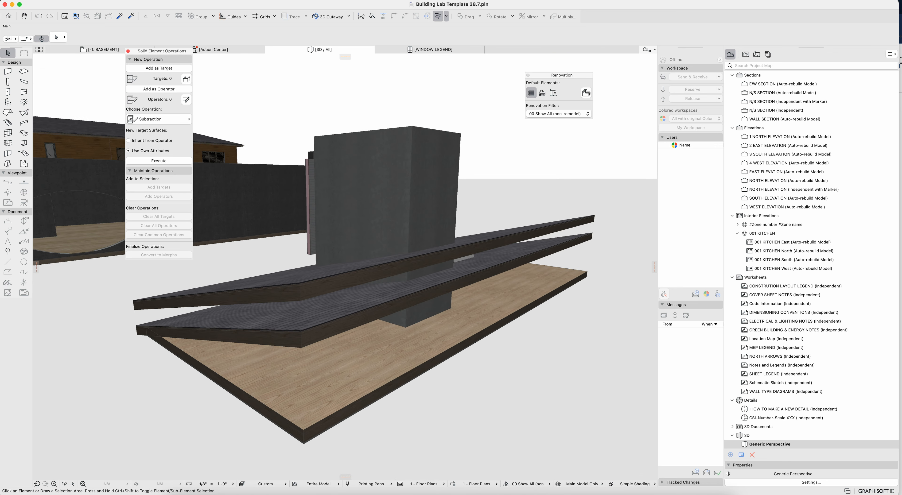
pyautogui.click(301, 302)
pyautogui.click(300, 302)
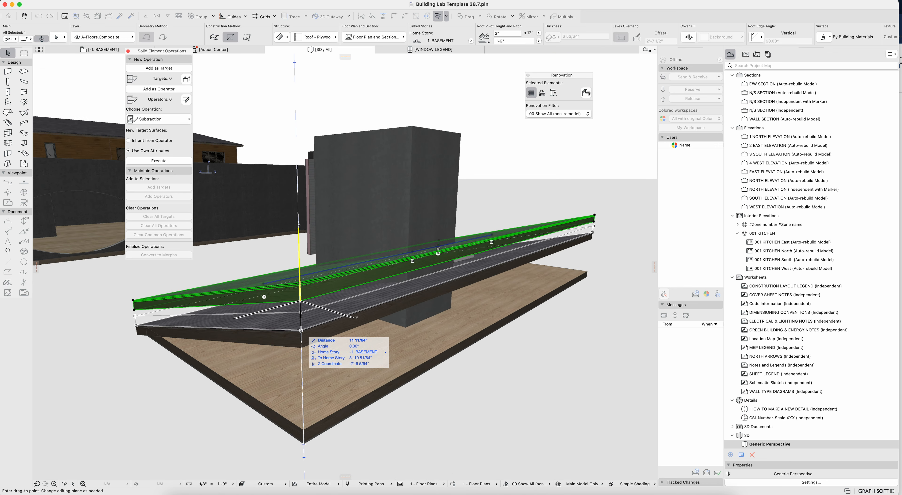
pyautogui.click(301, 331)
pyautogui.click(301, 332)
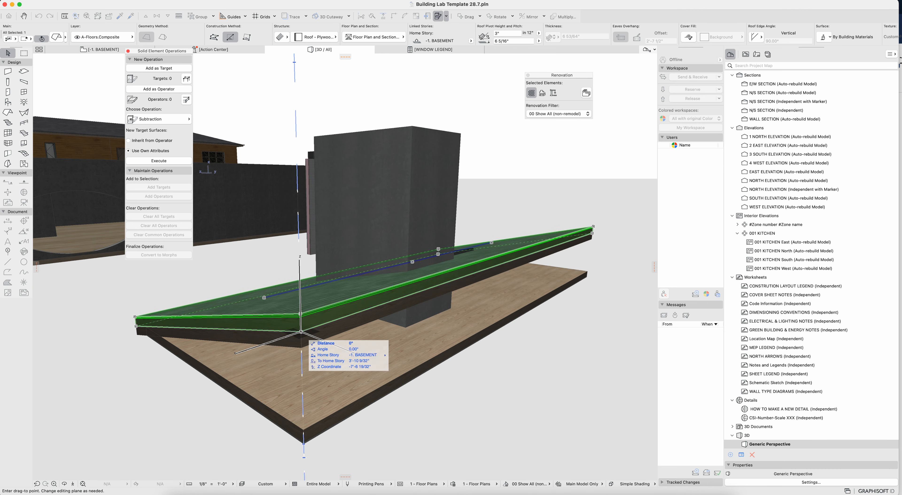
pyautogui.press('Tab')
pyautogui.press('Return')
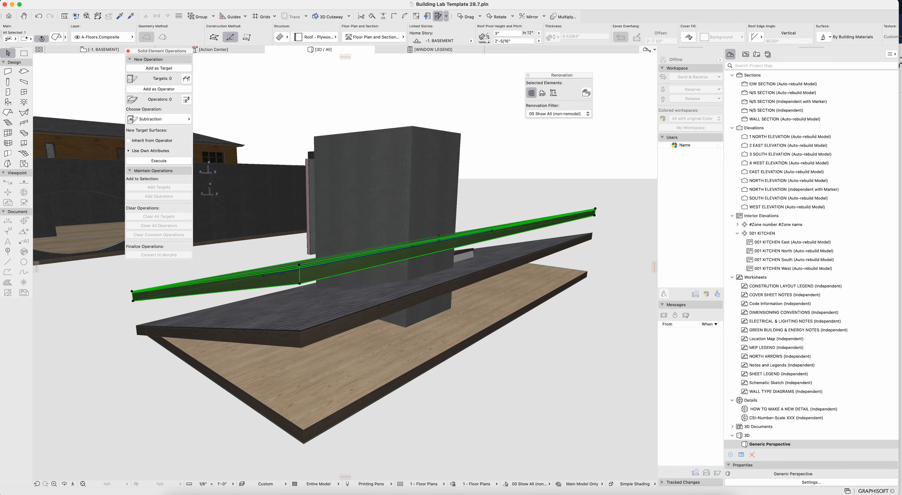
# Assign the raised roof copy to the Z-Hidden layer.
pyautogui.keyDown('shift'); pyautogui.moveTo(301, 332); pyautogui.dragTo(445, 365, button='middle'); pyautogui.keyUp('shift')
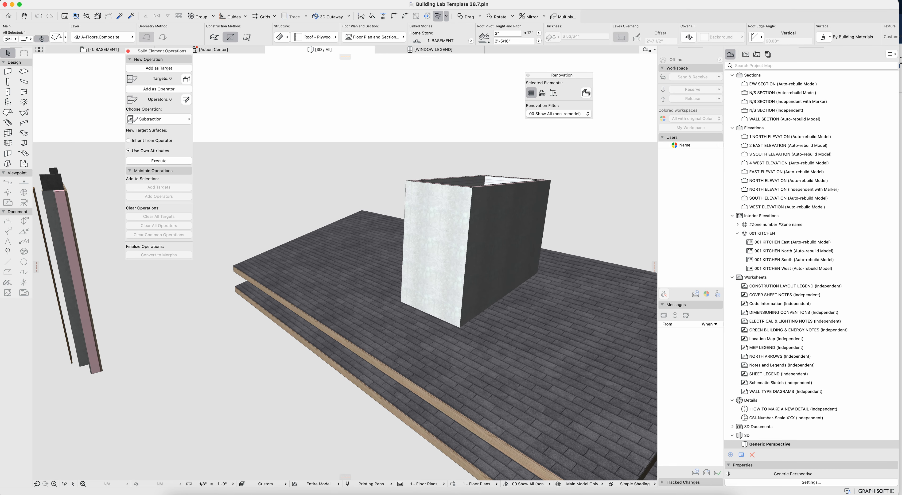
pyautogui.click(102, 37)
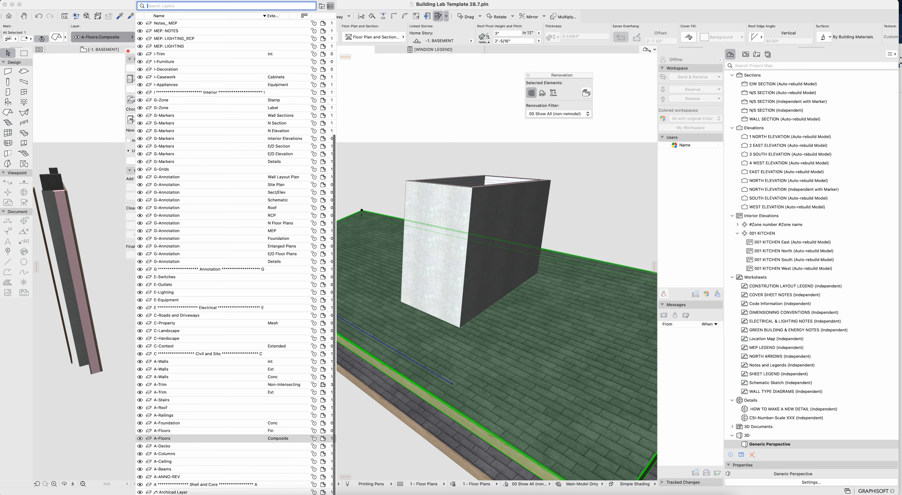
pyautogui.write('hid')
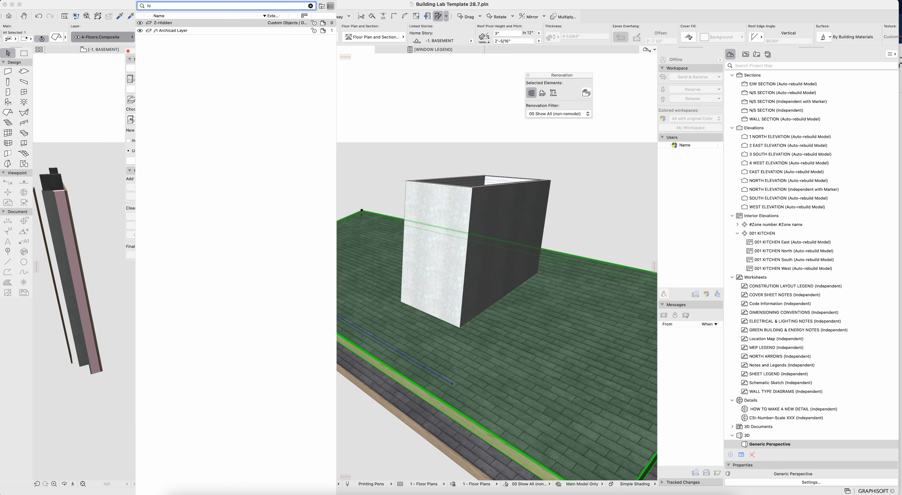
pyautogui.click(223, 27)
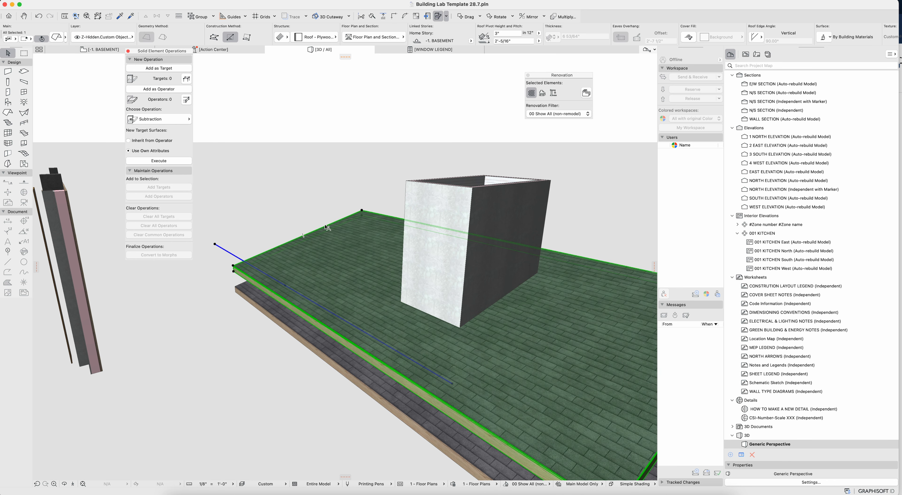
# Assign the raised roof copy to the Z-SEO layer for dedicated operators.
pyautogui.click(129, 37)
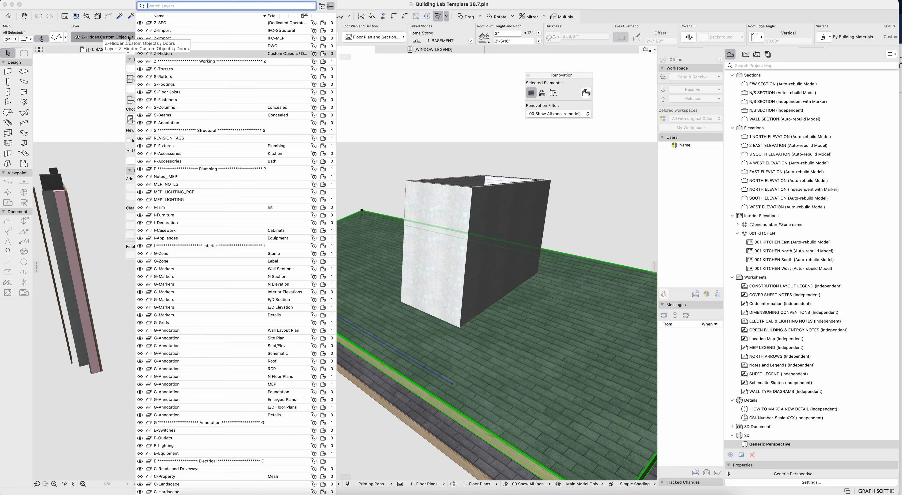
pyautogui.click(238, 24)
# Offset all four edges of the raised roof copy inward to the outer faces of the skylight shaft walls.
pyautogui.click(330, 224)
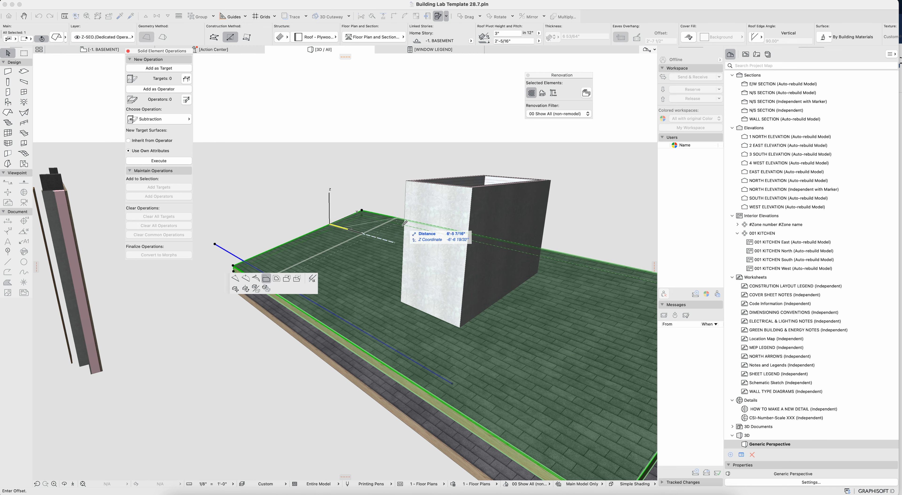
pyautogui.click(407, 183)
pyautogui.keyDown('shift'); pyautogui.moveTo(420, 214); pyautogui.dragTo(562, 229, button='middle'); pyautogui.keyUp('shift')
pyautogui.click(562, 262)
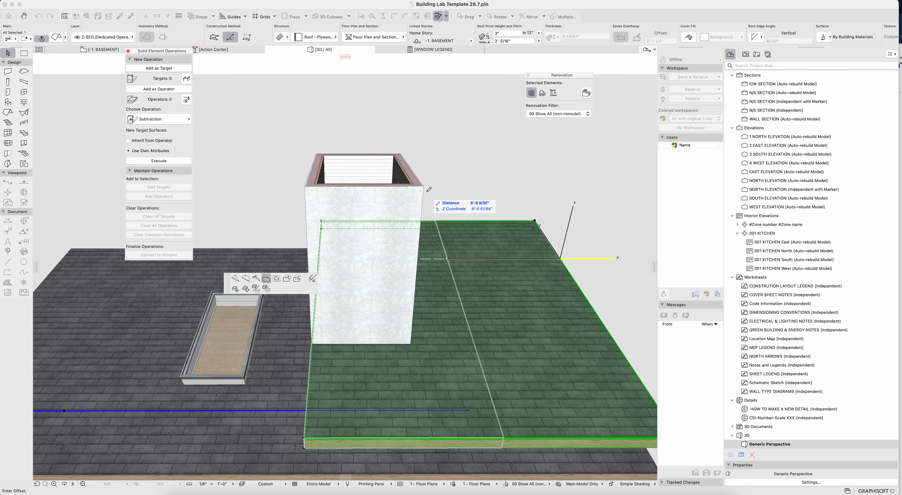
pyautogui.click(424, 210)
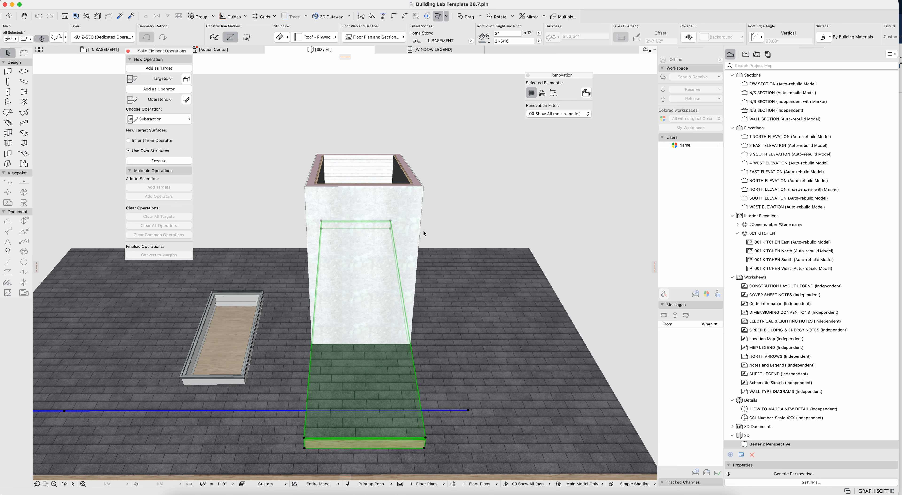
pyautogui.click(393, 440)
pyautogui.click(383, 345)
pyautogui.keyDown('shift'); pyautogui.moveTo(384, 345); pyautogui.dragTo(449, 276, button='middle'); pyautogui.keyUp('shift')
pyautogui.click(453, 252)
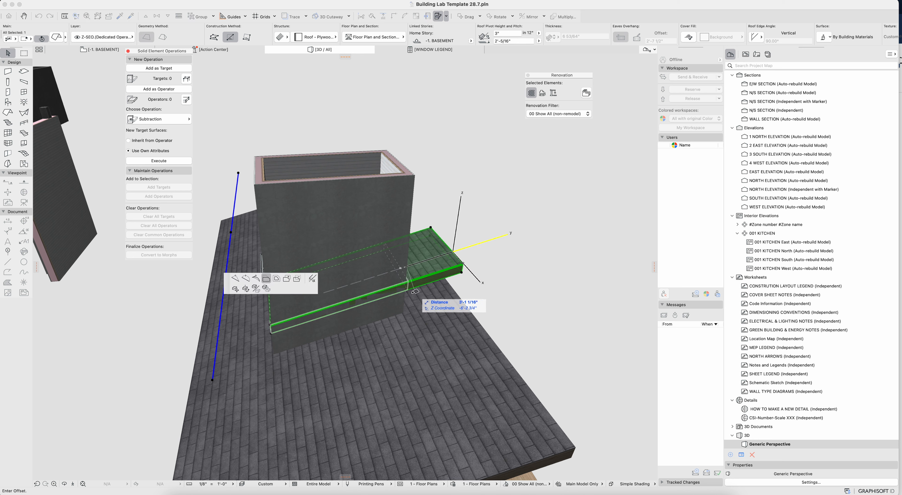
pyautogui.click(406, 282)
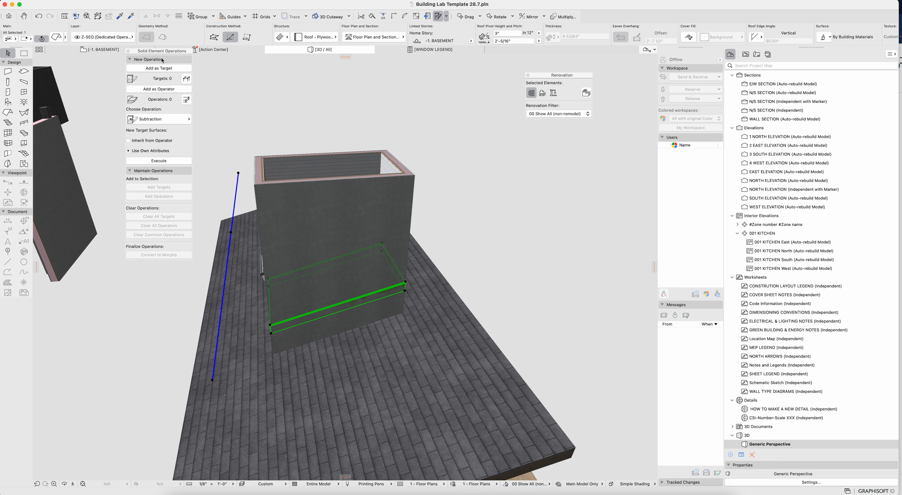
# With the raised roof as operator and the four shaft walls as targets, execute a Subtraction with upwards extrusion.
pyautogui.click(163, 89)
pyautogui.click(264, 178)
pyautogui.keyDown('shift'); pyautogui.click(305, 175); pyautogui.keyUp('shift')
pyautogui.keyDown('shift'); pyautogui.click(333, 213); pyautogui.keyUp('shift')
pyautogui.keyDown('shift'); pyautogui.click(396, 171); pyautogui.keyUp('shift')
pyautogui.click(158, 68)
pyautogui.click(158, 119)
pyautogui.click(227, 134)
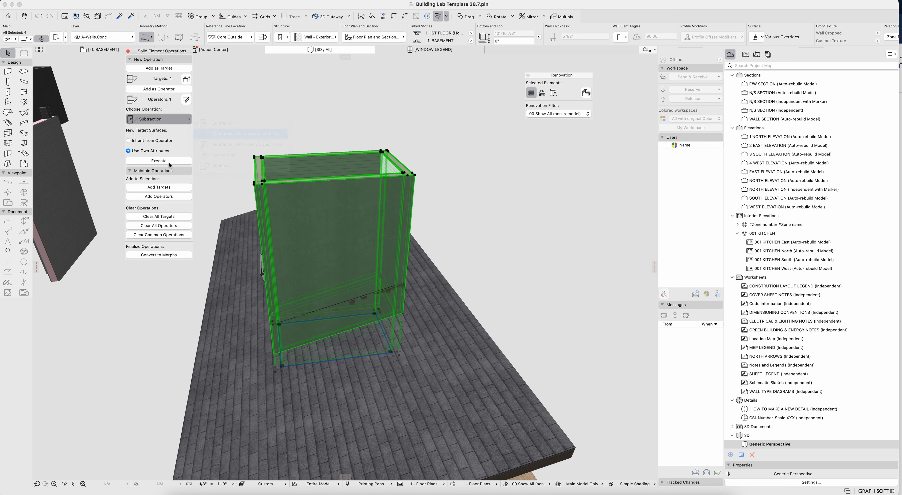
pyautogui.click(169, 163)
pyautogui.press('Escape')
# Hide the layer of the trimmed roof copy that caps the shaft.
pyautogui.moveTo(337, 254); pyautogui.dragTo(460, 236, button='middle')
pyautogui.click(376, 276)
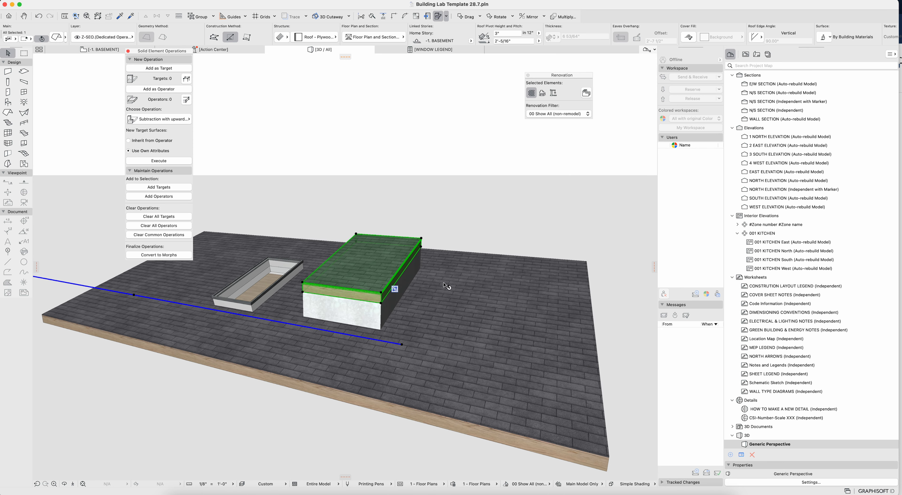
pyautogui.rightClick(263, 152)
pyautogui.moveTo(347, 207)
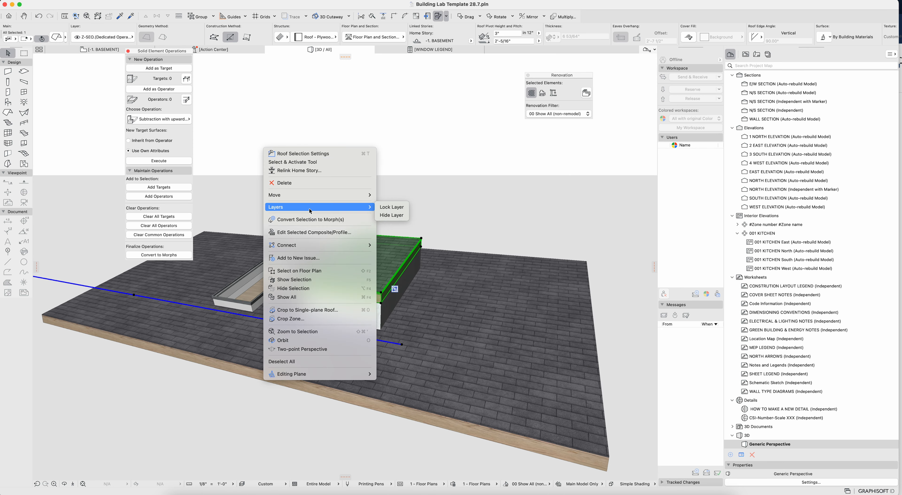
pyautogui.click(399, 217)
# Open the Object tool's default settings.
pyautogui.keyDown('shift'); pyautogui.moveTo(373, 282); pyautogui.dragTo(353, 319, button='middle'); pyautogui.keyUp('shift')
pyautogui.click(346, 312)
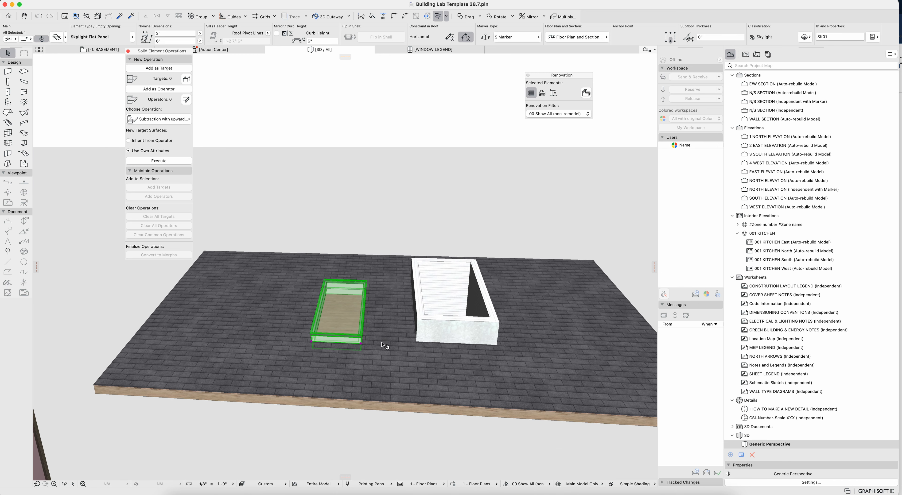
pyautogui.press('Escape')
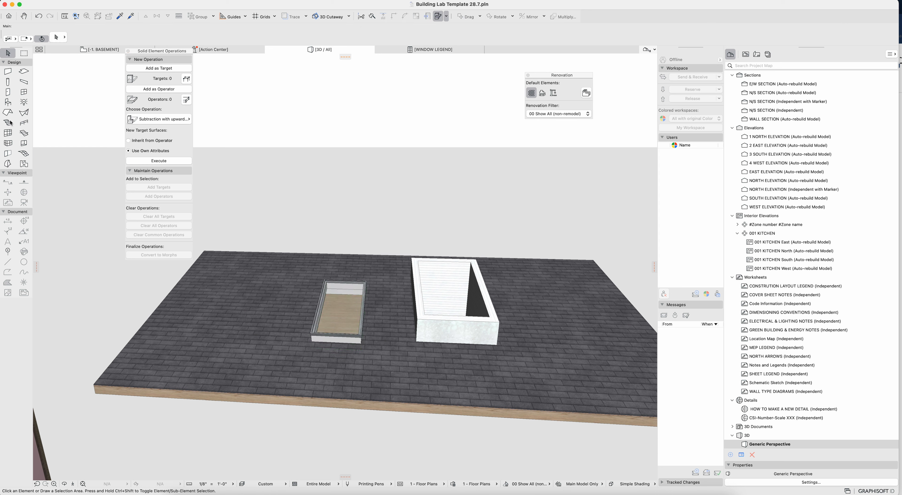
pyautogui.click(10, 104)
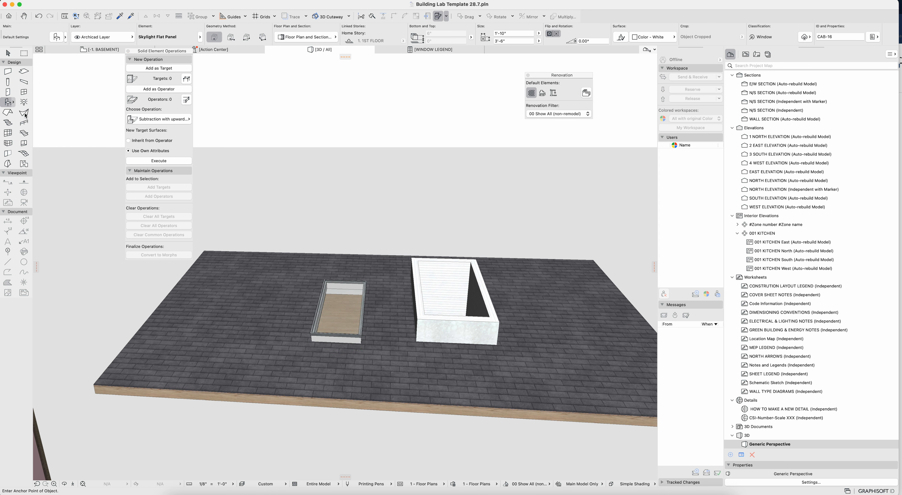
pyautogui.doubleClick(8, 105)
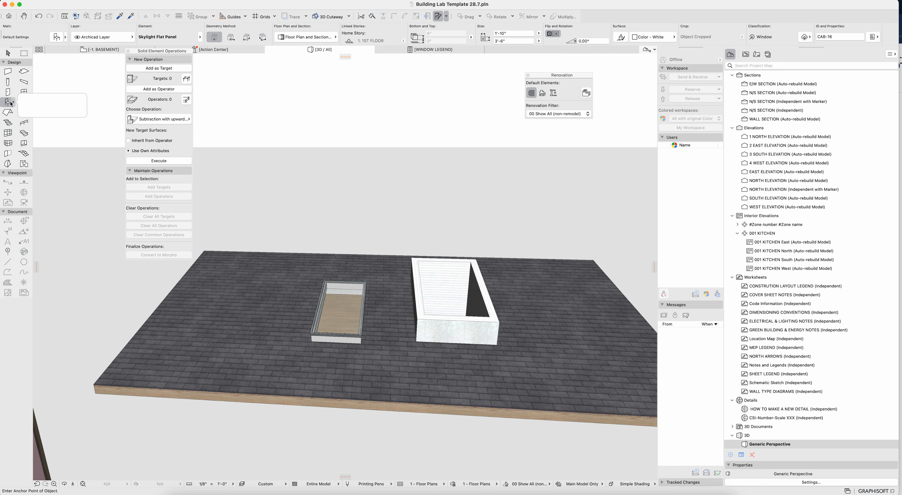
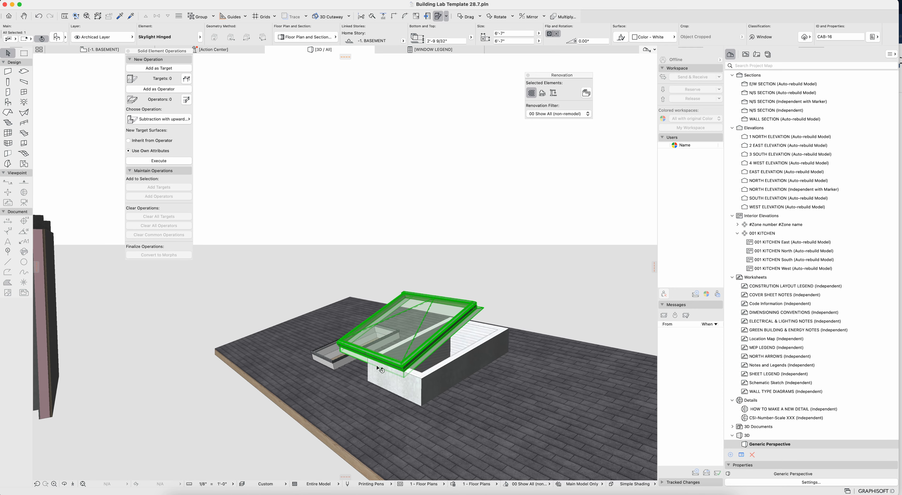
# Move the hinged skylight object so its lower corner meets the top corner of the shaft walls.
pyautogui.press('super+d')
pyautogui.click(378, 359)
pyautogui.click(393, 365)
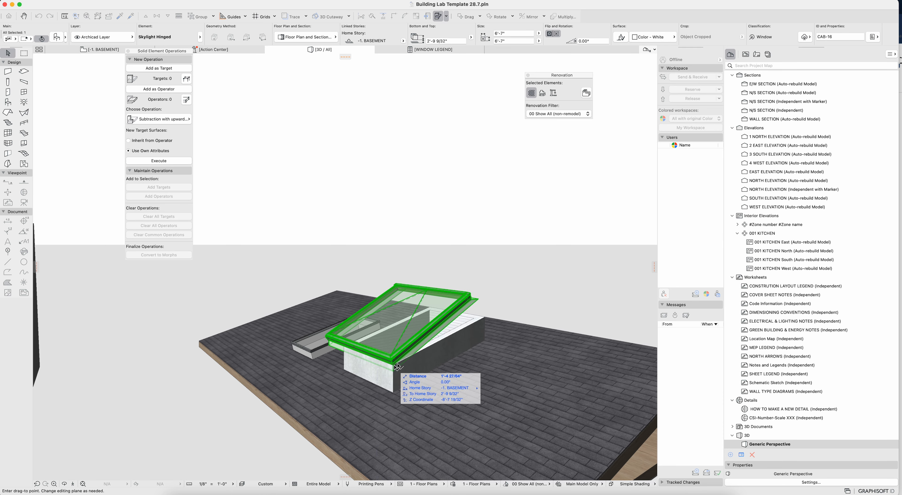
# Turn off the Lining option in the hinged skylight's lining and edge angle settings.
pyautogui.moveTo(412, 343)
pyautogui.keyDown('shift'); pyautogui.mouseDown(button='middle')
pyautogui.moveTo(430, 341)
pyautogui.moveTo(412, 332)
pyautogui.mouseUp(button='middle'); pyautogui.keyUp('shift')
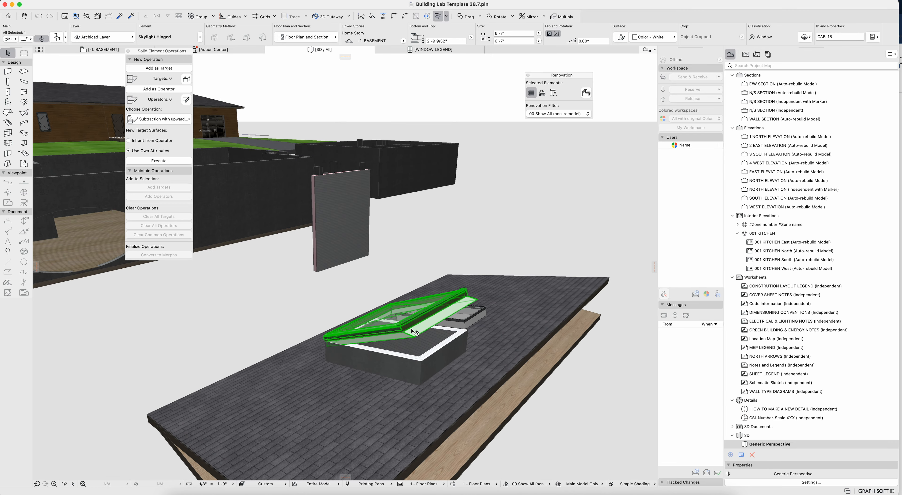
pyautogui.doubleClick(412, 330)
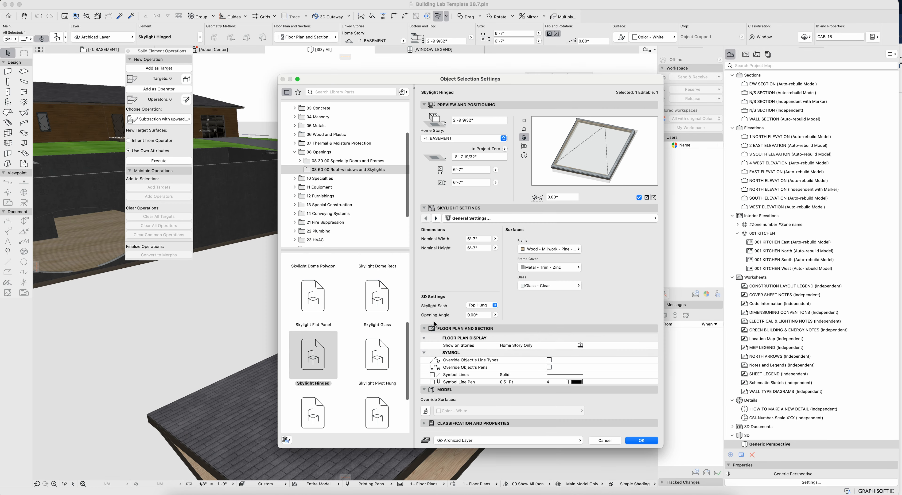
pyautogui.click(480, 219)
pyautogui.click(684, 230)
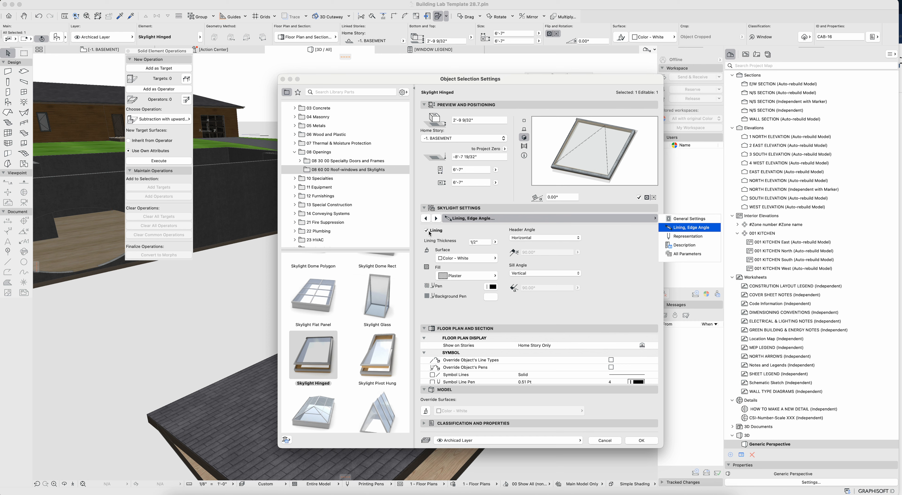
pyautogui.click(474, 242)
pyautogui.click(484, 242)
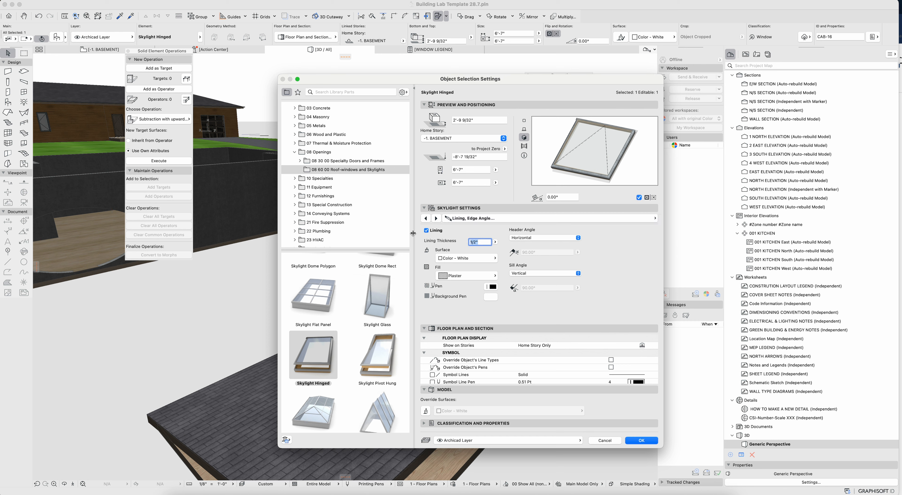
pyautogui.click(427, 230)
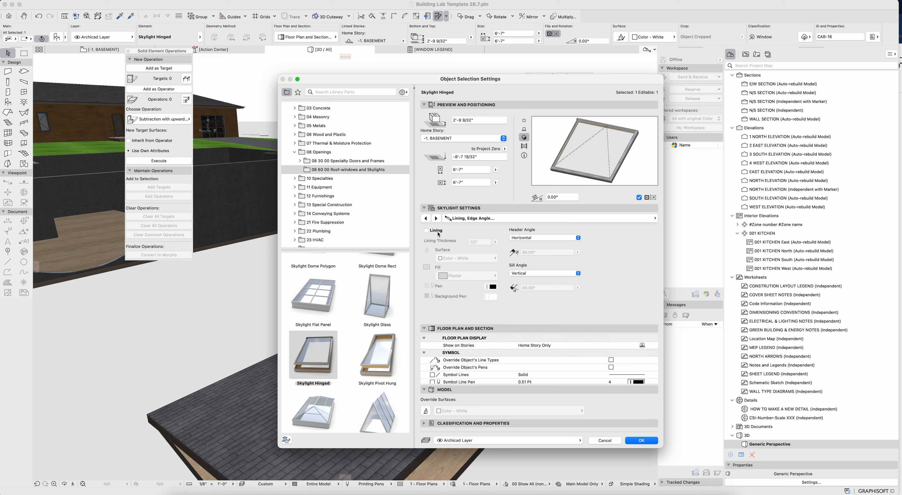
pyautogui.press('Return')
# Examine how the hinged skylight's tilt compares with the sloped top of the shaft walls.
pyautogui.scroll(5, 420, 326)
pyautogui.keyDown('shift'); pyautogui.moveTo(415, 350); pyautogui.dragTo(479, 384, button='middle'); pyautogui.keyUp('shift')
pyautogui.keyDown('shift'); pyautogui.moveTo(427, 368); pyautogui.dragTo(507, 272, button='middle'); pyautogui.keyUp('shift')
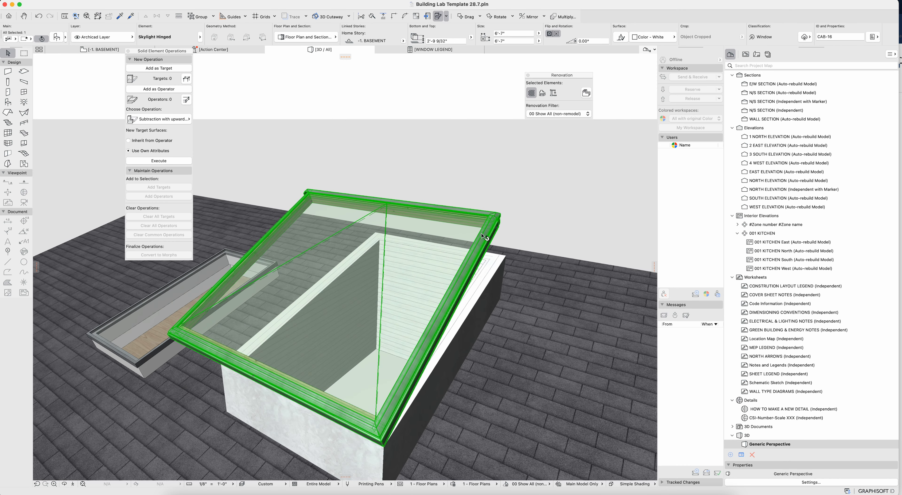
pyautogui.press('Escape')
pyautogui.keyDown('shift'); pyautogui.moveTo(529, 336); pyautogui.dragTo(395, 242, button='middle'); pyautogui.keyUp('shift')
pyautogui.click(343, 225)
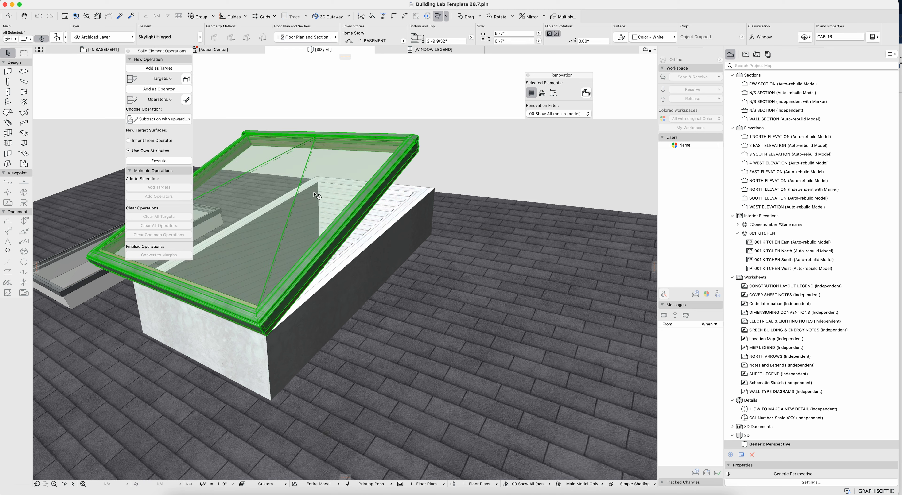
# Check the sloped roof's pitch in its settings, both as a ratio in 12" and in degrees.
pyautogui.click(430, 330)
pyautogui.doubleClick(422, 294)
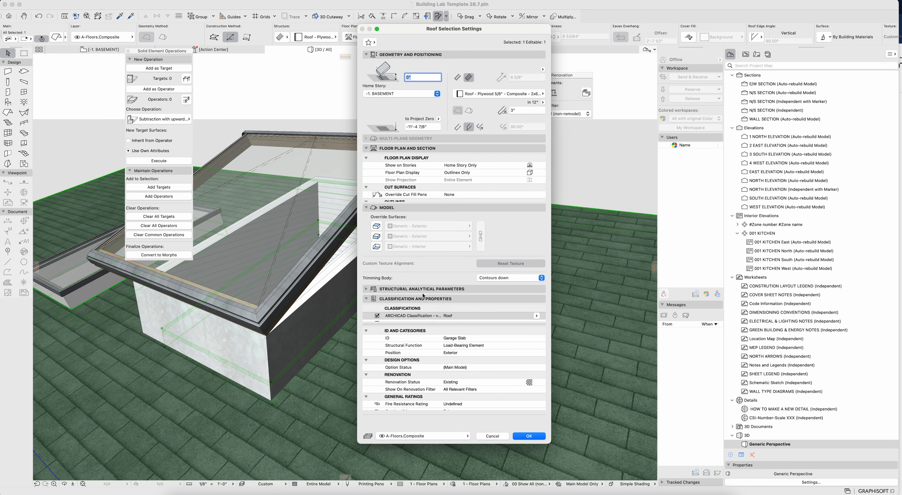
pyautogui.click(543, 103)
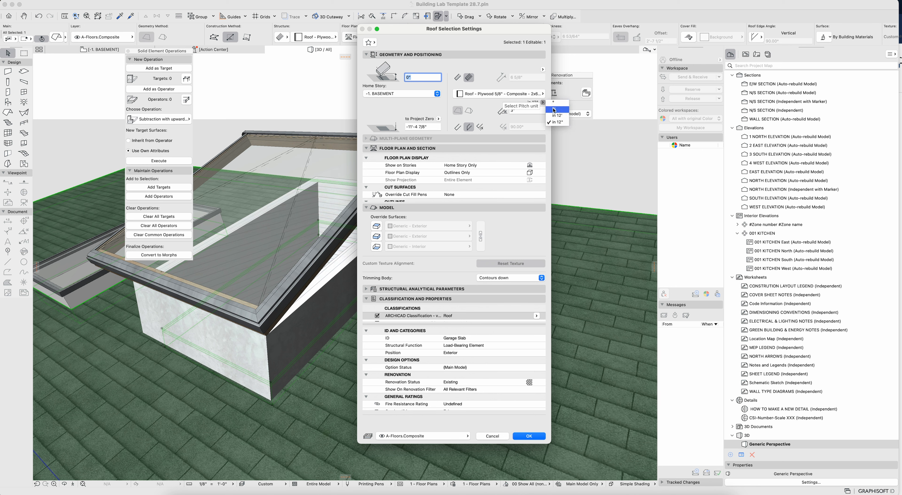
pyautogui.click(560, 102)
pyautogui.press('Tab')
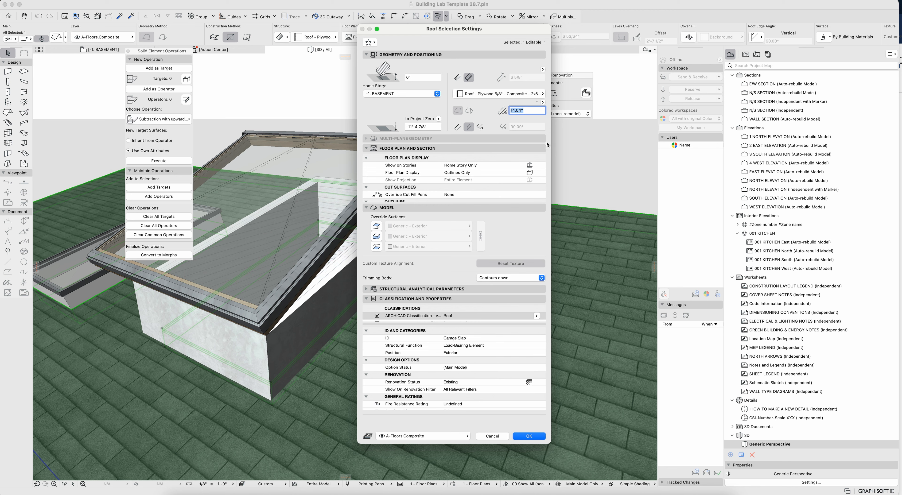
pyautogui.press('Return')
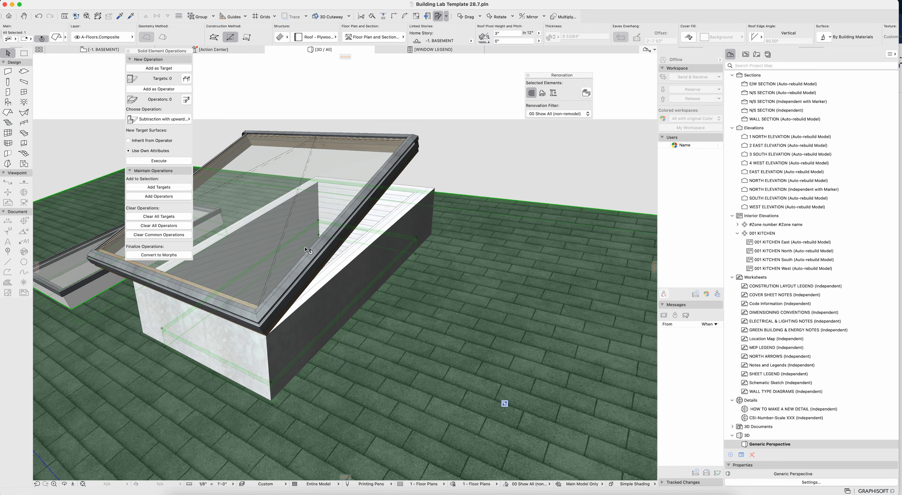
# Set the hinged skylight's Roof Pitch parameter to 3' with the pitch unit in 12'.
pyautogui.doubleClick(311, 266)
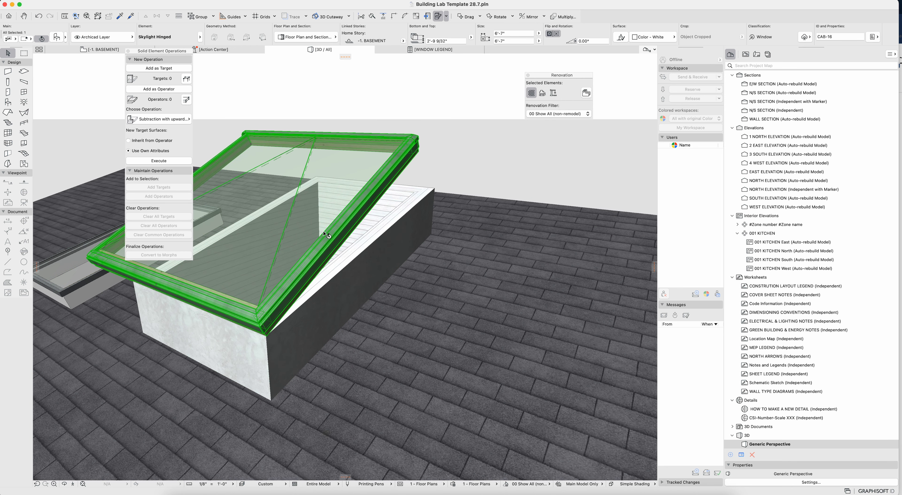
pyautogui.click(651, 218)
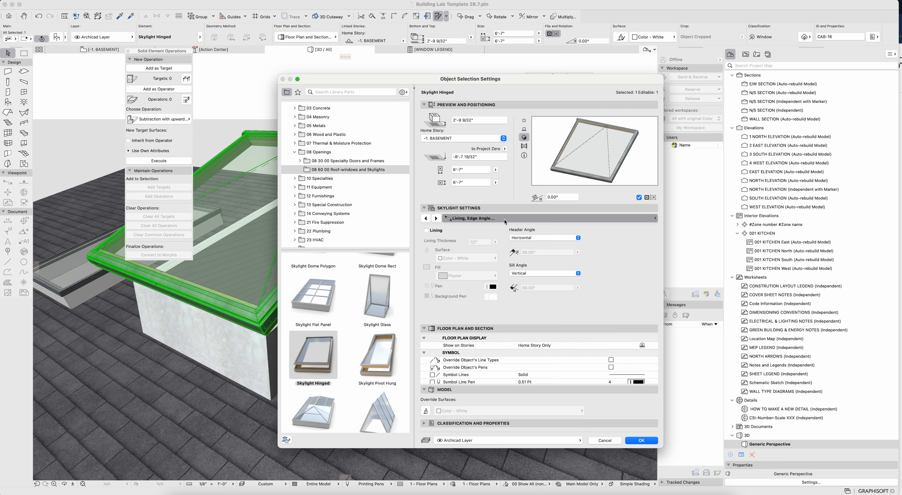
pyautogui.click(697, 220)
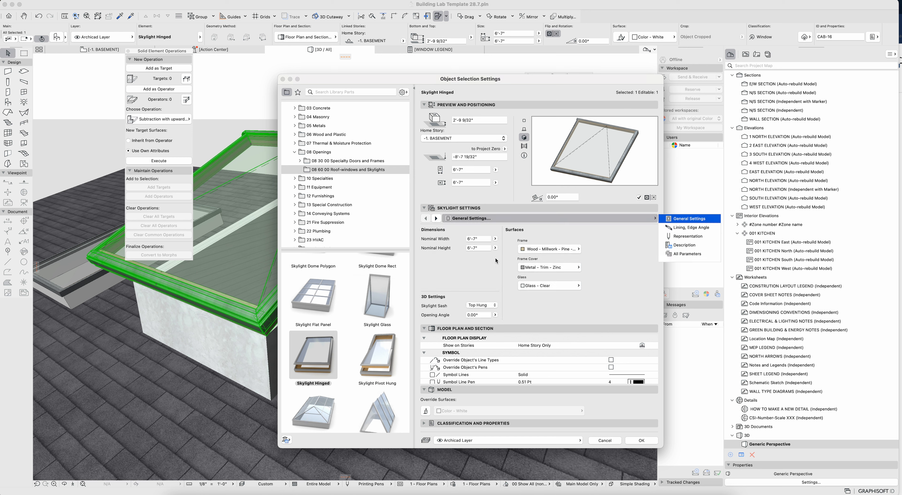
pyautogui.click(692, 229)
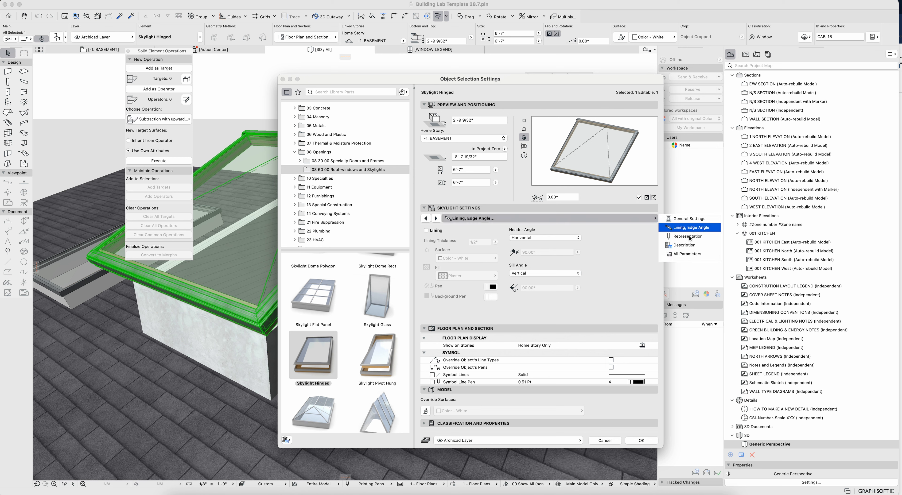
pyautogui.click(689, 237)
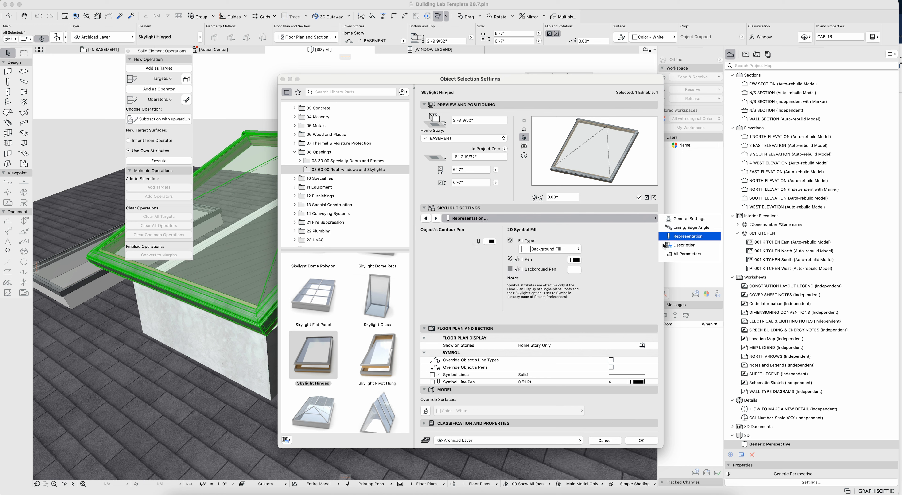
pyautogui.click(688, 246)
pyautogui.click(688, 254)
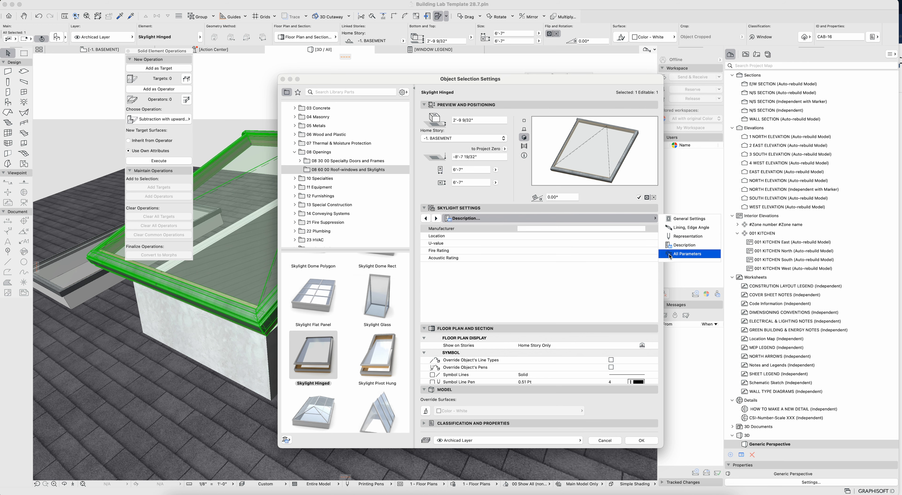
pyautogui.click(591, 230)
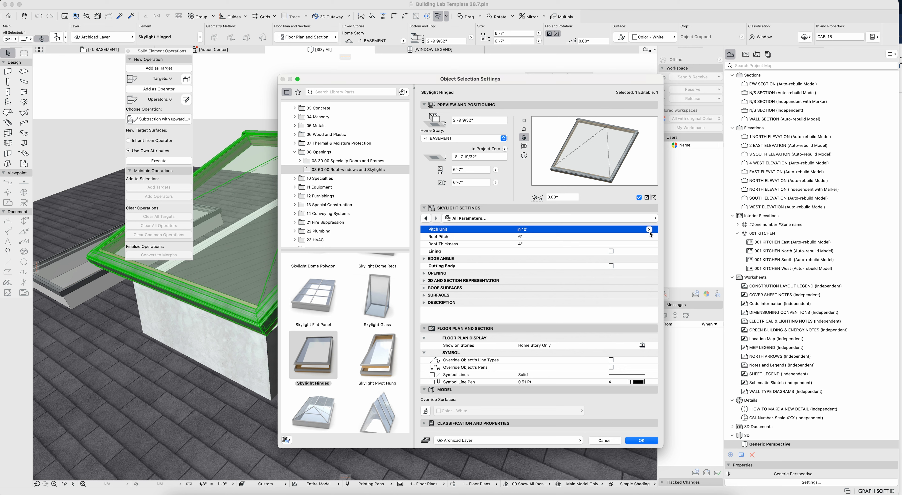
pyautogui.click(568, 236)
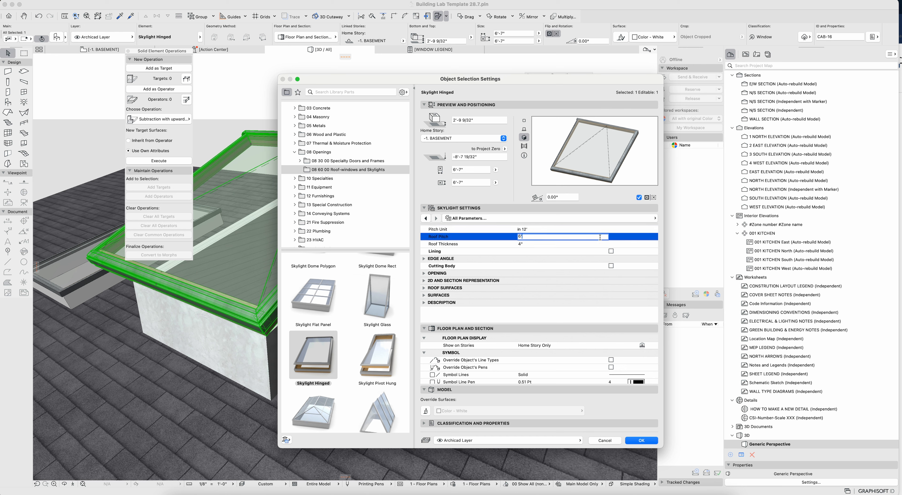
pyautogui.write('3')
pyautogui.press('Return')
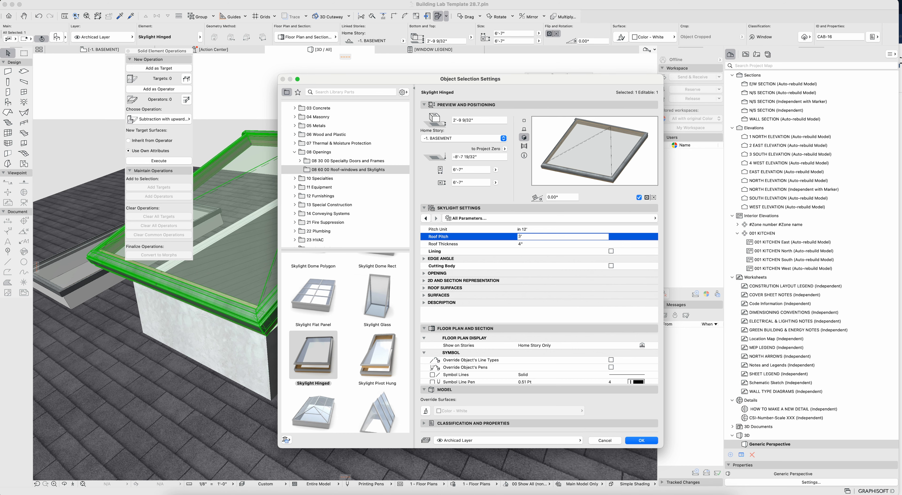
pyautogui.press('Return')
# Measure the length of the shaft's low front wall from corner to corner.
pyautogui.keyDown('shift'); pyautogui.moveTo(367, 293); pyautogui.dragTo(517, 272, button='middle'); pyautogui.keyUp('shift')
pyautogui.moveTo(330, 296); pyautogui.dragTo(258, 320)
pyautogui.press('Escape')
pyautogui.press('super+d')
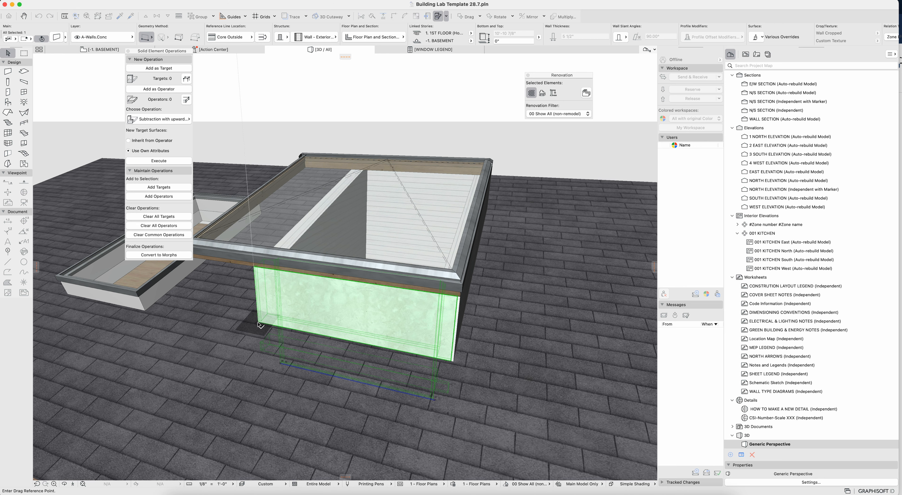
pyautogui.click(259, 322)
pyautogui.press('Escape')
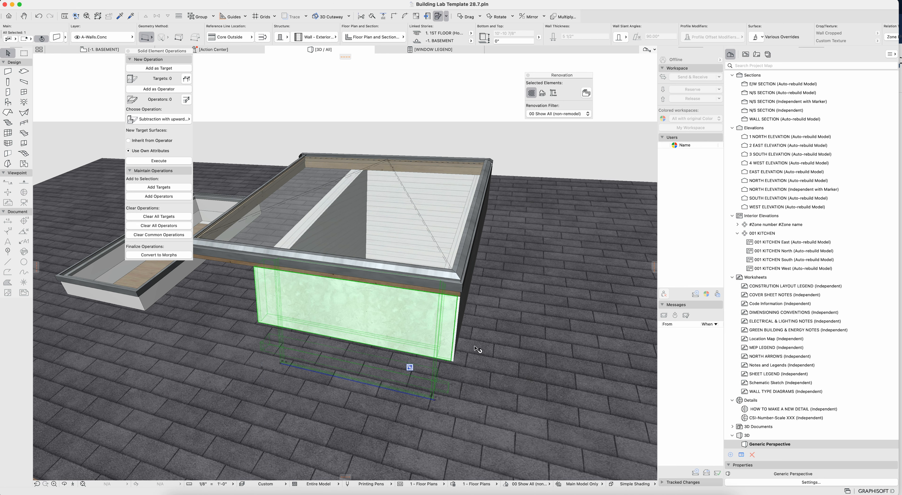
# Measure the length of the shaft's sloped side wall from corner to corner.
pyautogui.keyDown('shift'); pyautogui.moveTo(459, 367); pyautogui.dragTo(387, 390, button='middle'); pyautogui.keyUp('shift')
pyautogui.click(401, 395)
pyautogui.press('super+d')
pyautogui.click(395, 396)
pyautogui.moveTo(592, 289); pyautogui.dragTo(365, 297, button='middle')
pyautogui.press('Escape')
pyautogui.press('Escape')
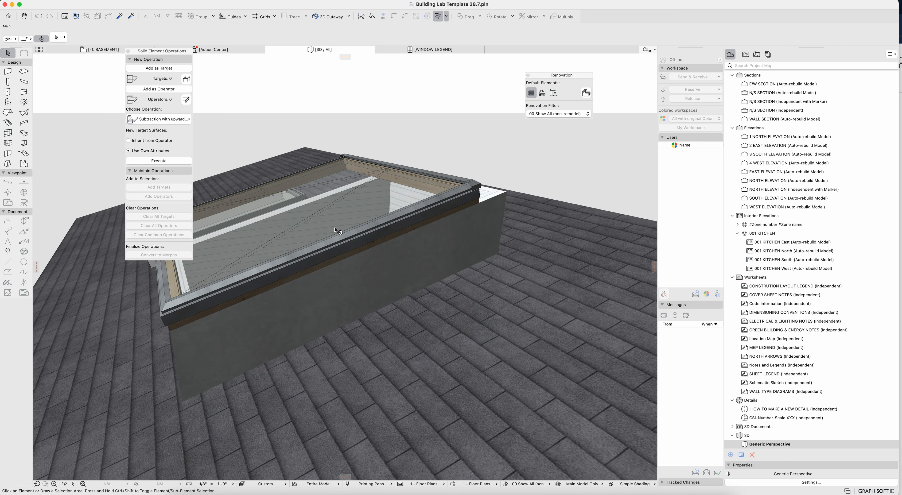
# Resize the hinged skylight to 4'-8" by 7'-5".
pyautogui.click(353, 243)
pyautogui.press('super+t')
pyautogui.click(474, 171)
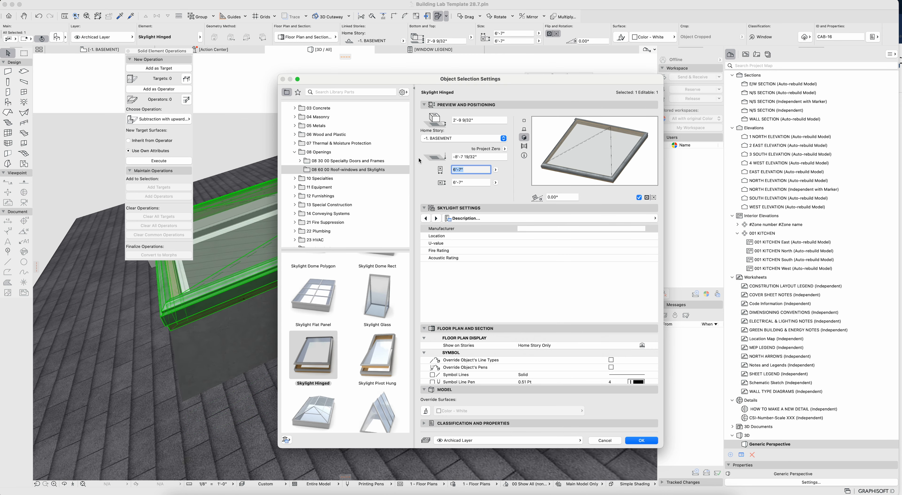
pyautogui.write("4'8")
pyautogui.press('Tab')
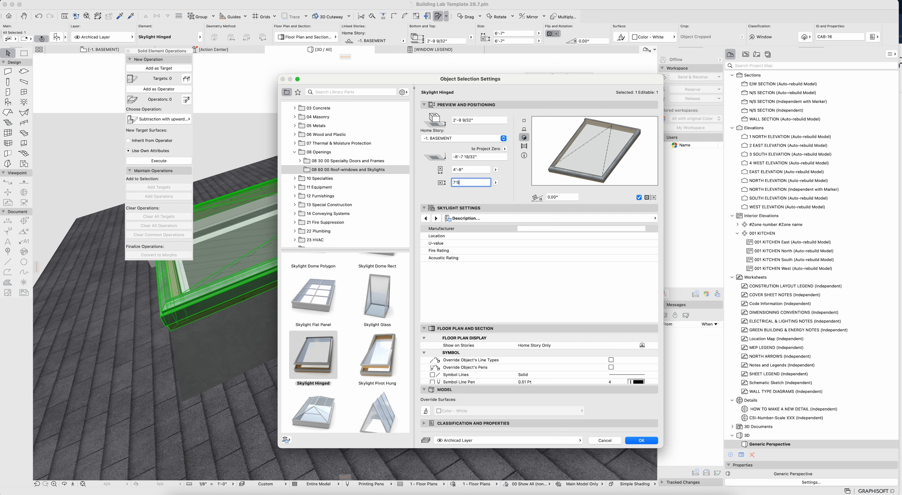
pyautogui.press('Return')
# Move the hinged skylight so its lower front corner meets the matching top corner of the shaft walls.
pyautogui.keyDown('shift'); pyautogui.moveTo(335, 233); pyautogui.dragTo(420, 224, button='middle'); pyautogui.keyUp('shift')
pyautogui.press('super+d')
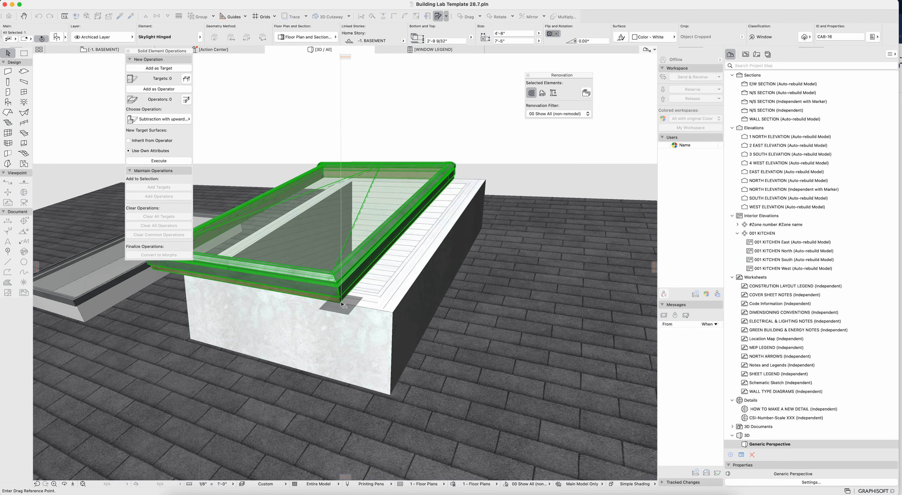
pyautogui.click(341, 301)
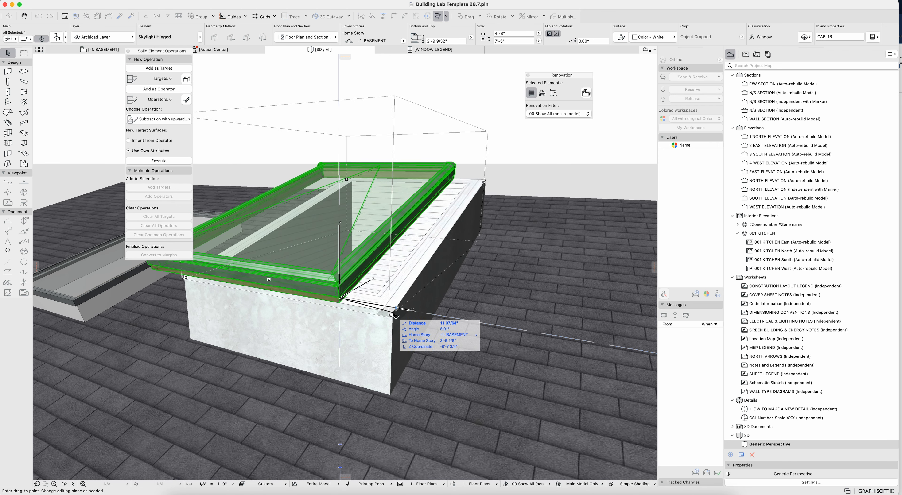
pyautogui.click(395, 315)
pyautogui.keyDown('shift'); pyautogui.moveTo(395, 315); pyautogui.dragTo(354, 283, button='middle'); pyautogui.keyUp('shift')
pyautogui.keyDown('shift'); pyautogui.moveTo(251, 256); pyautogui.dragTo(588, 272, button='middle'); pyautogui.keyUp('shift')
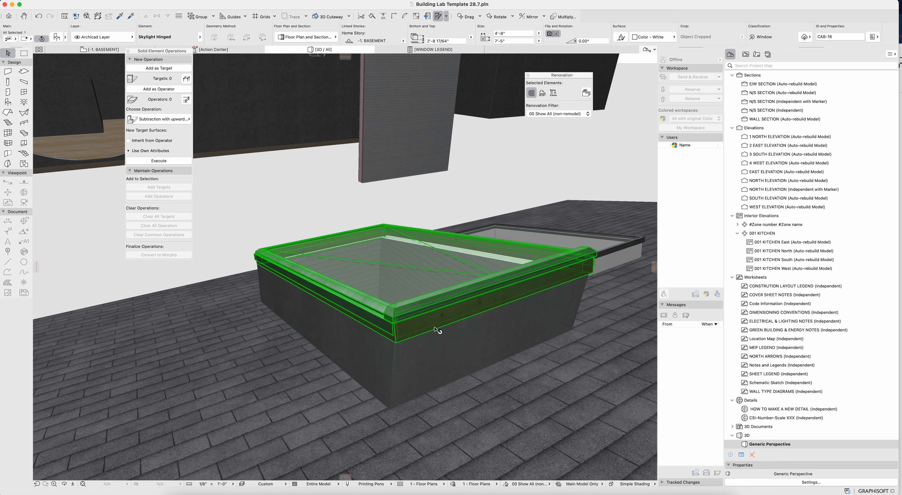
# Reduce the hinged skylight's size to 4'-4" by 7'.
pyautogui.press('super+t')
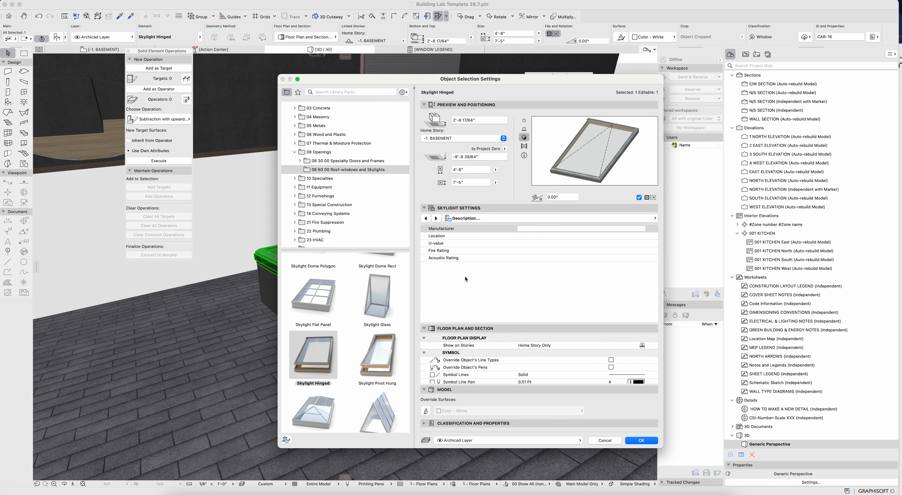
pyautogui.doubleClick(478, 172)
pyautogui.write("4'4")
pyautogui.press('Tab')
pyautogui.write('7')
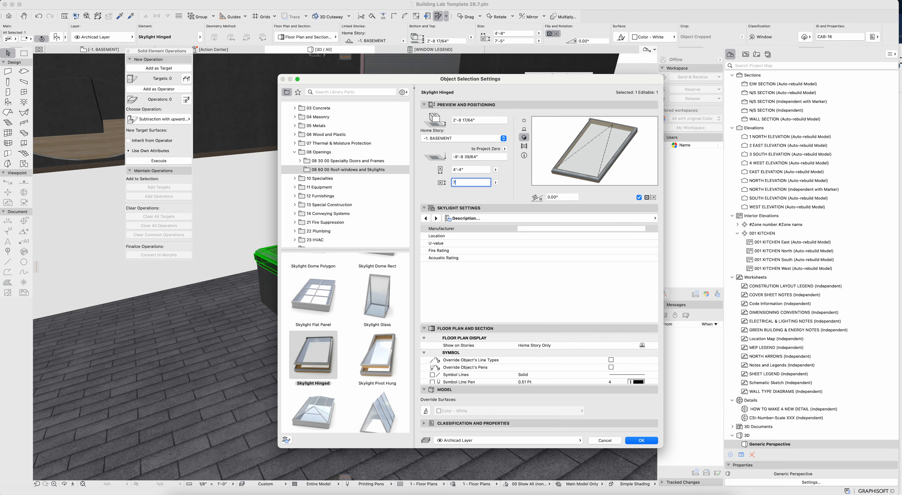
pyautogui.press('Return')
# Move the hinged skylight a distance of 2.5 toward the shaft's upper outer corner and deselect it.
pyautogui.keyDown('shift'); pyautogui.moveTo(426, 319); pyautogui.dragTo(557, 293, button='middle'); pyautogui.keyUp('shift')
pyautogui.keyDown('shift'); pyautogui.moveTo(514, 344); pyautogui.dragTo(399, 376, button='middle'); pyautogui.keyUp('shift')
pyautogui.press('super+d')
pyautogui.click(207, 266)
pyautogui.moveTo(212, 265); pyautogui.dragTo(289, 270, button='middle')
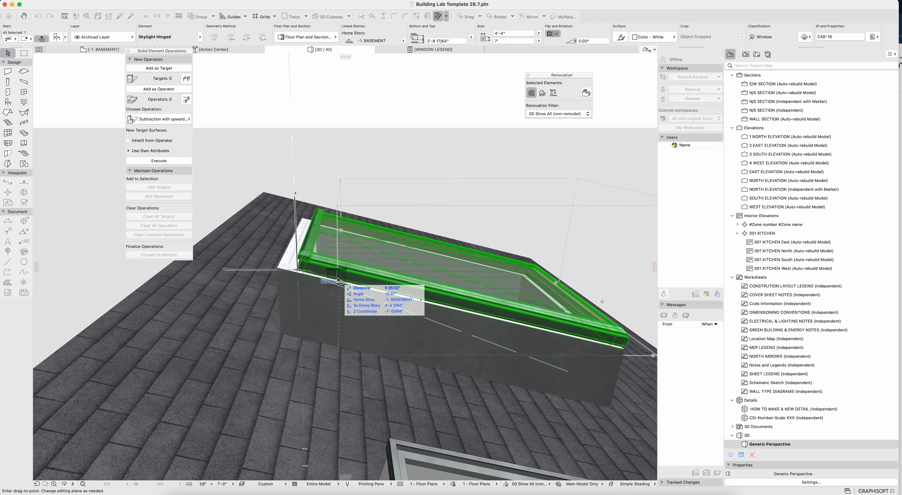
pyautogui.press('Tab')
pyautogui.write('2')
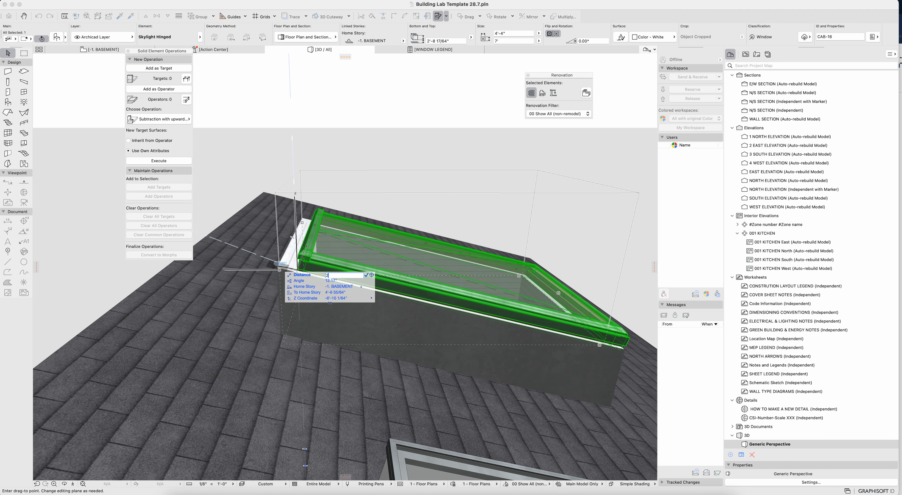
pyautogui.write('.5')
pyautogui.press('Return')
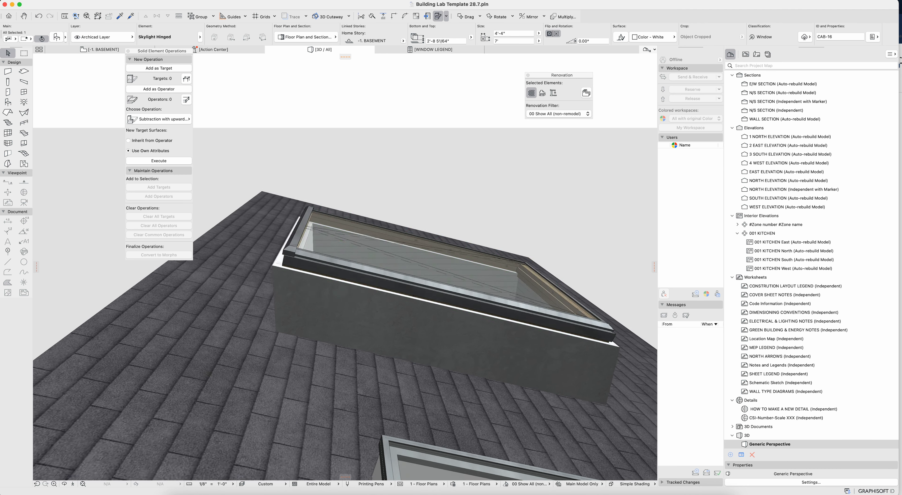
pyautogui.press('Escape')
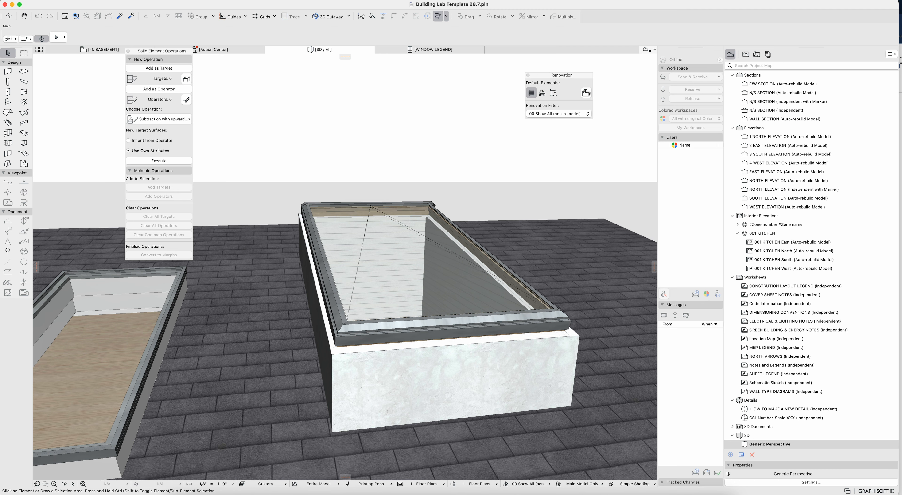
# Examine how the skylight frame sits on the exposed top edges of the shaft's front and side walls.
pyautogui.keyDown('shift'); pyautogui.moveTo(455, 301); pyautogui.dragTo(330, 256, button='middle'); pyautogui.keyUp('shift')
pyautogui.moveTo(438, 333); pyautogui.dragTo(328, 334, button='middle')
pyautogui.click(489, 417)
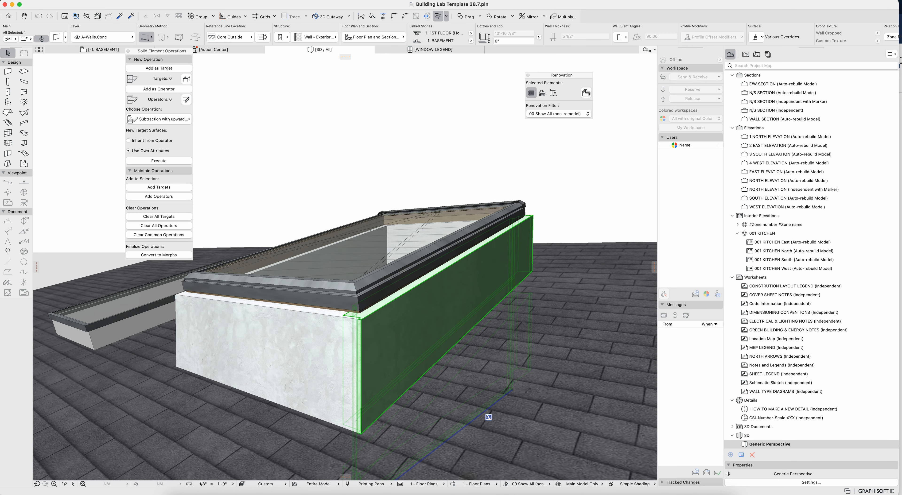
pyautogui.keyDown('shift'); pyautogui.moveTo(488, 417); pyautogui.dragTo(458, 397, button='middle'); pyautogui.keyUp('shift')
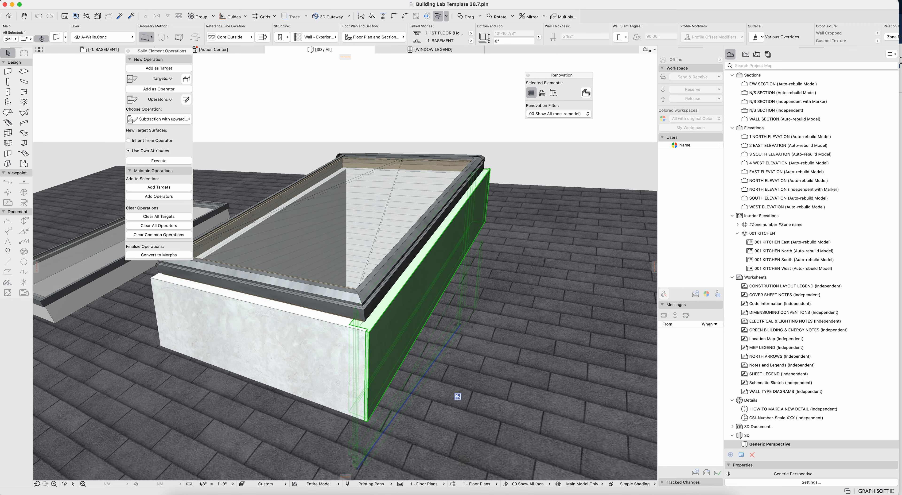
pyautogui.press('Escape')
# Look at the Profile Manager for complex profiles, close it, and view the skylight and shaft on the whole roof.
pyautogui.click(135, 1)
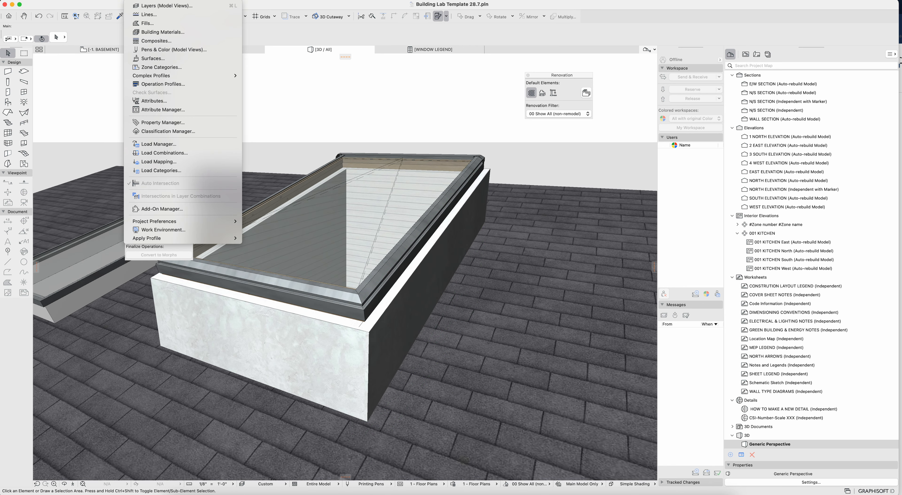
pyautogui.moveTo(217, 76)
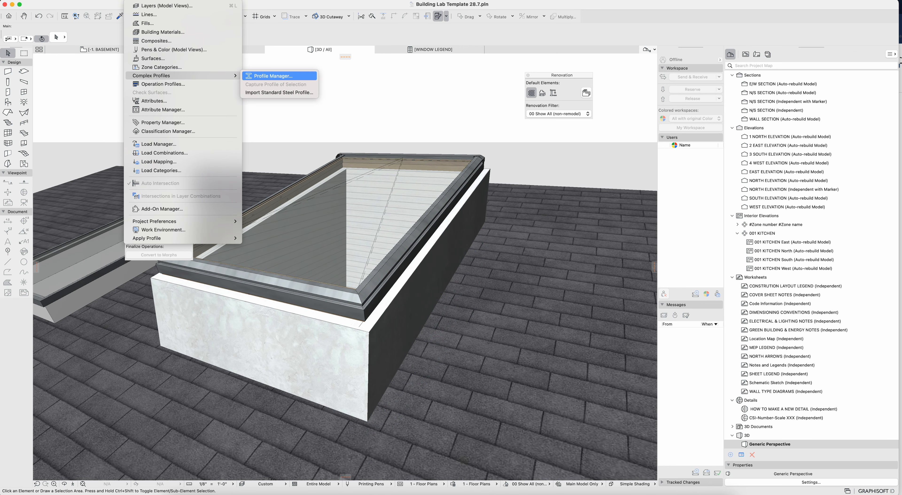
pyautogui.click(267, 75)
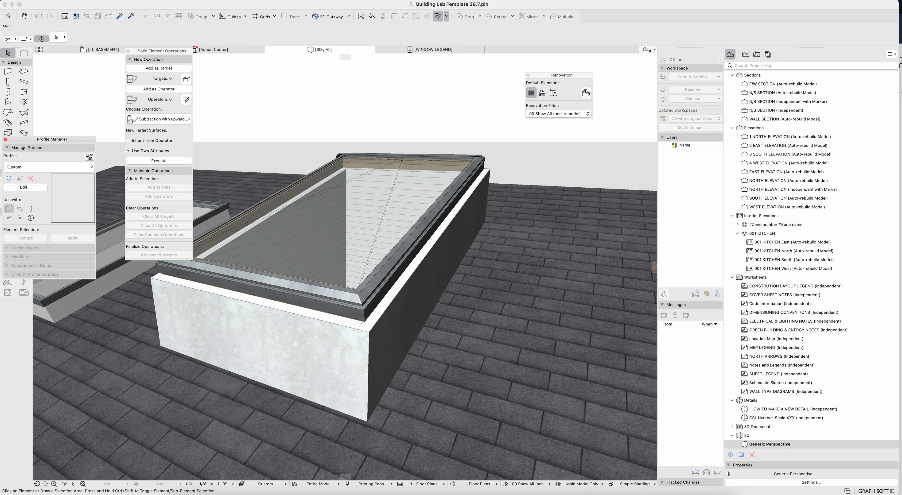
pyautogui.moveTo(369, 332); pyautogui.dragTo(341, 330, button='middle')
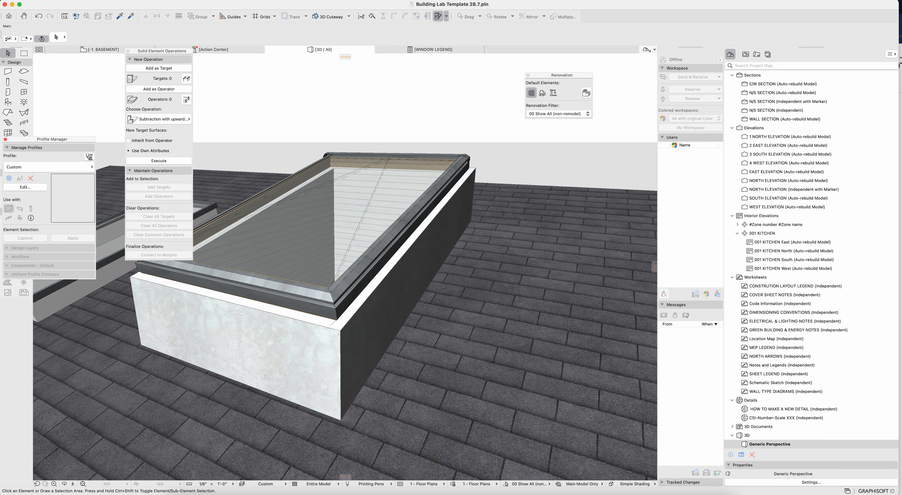
pyautogui.click(5, 140)
pyautogui.moveTo(340, 330); pyautogui.dragTo(491, 345, button='middle')
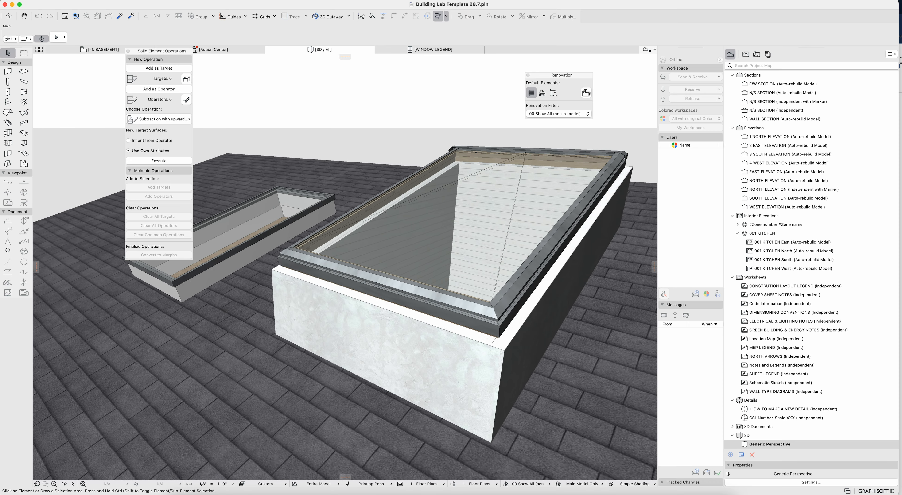
pyautogui.scroll(-10, 402, 217)
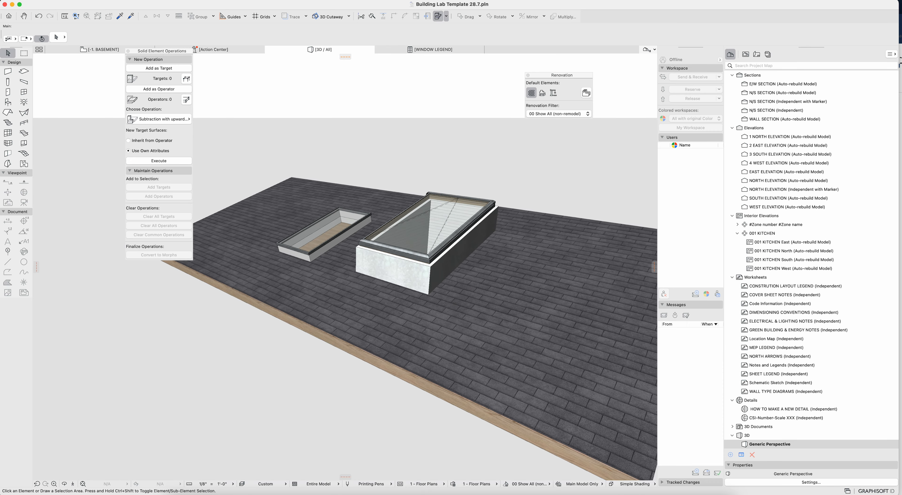
# Lower the flat ceiling about 3 21/32" and set its pitch to 1.5" in 12".
pyautogui.keyDown('shift'); pyautogui.moveTo(371, 301); pyautogui.dragTo(470, 214, button='middle'); pyautogui.keyUp('shift')
pyautogui.click(543, 309)
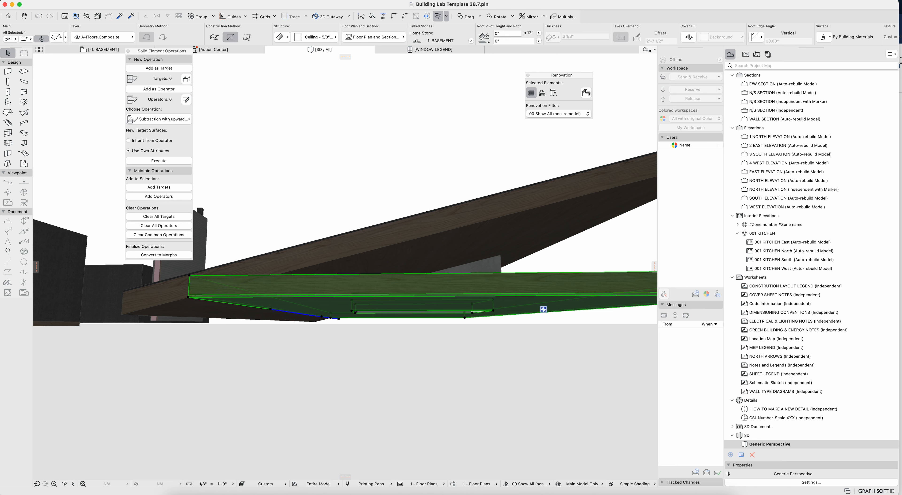
pyautogui.click(189, 297)
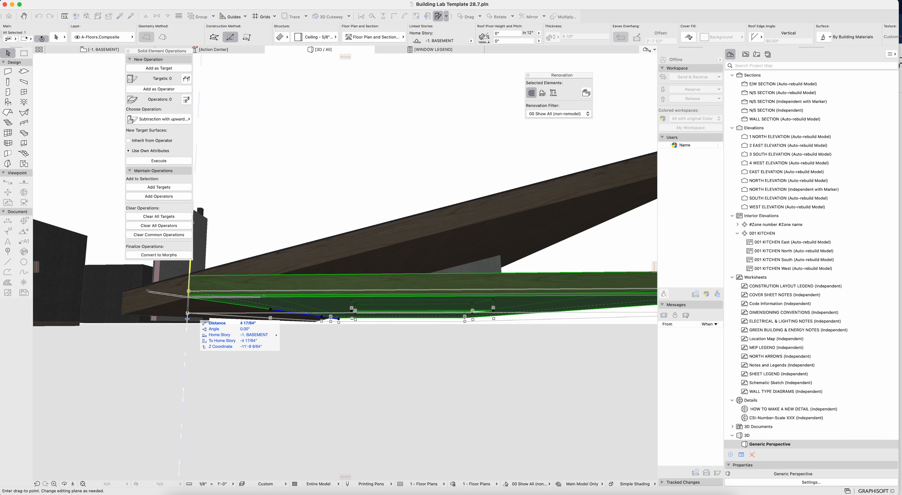
pyautogui.click(187, 319)
pyautogui.press('super+t')
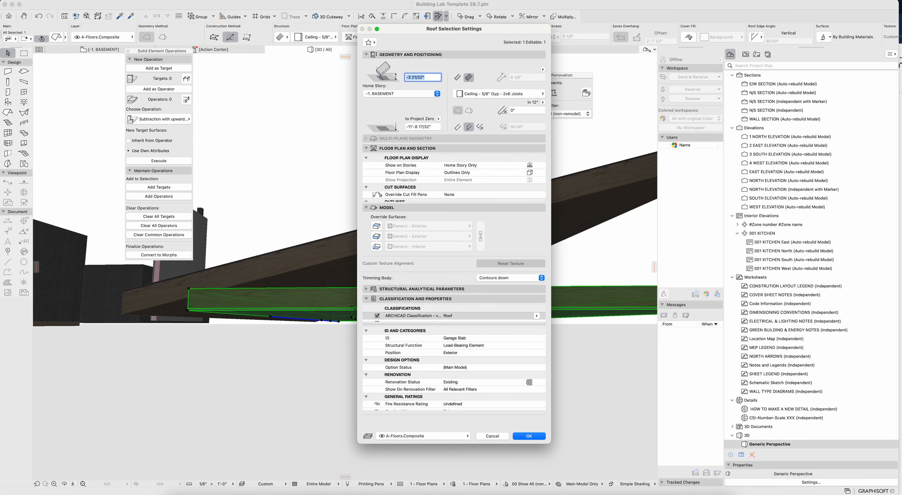
pyautogui.press('Tab')
pyautogui.write('1.5')
pyautogui.press('Return')
# Trim the shaft's two long walls with the ceiling as operator, using Subtraction with downward extrusion, and deselect.
pyautogui.keyDown('shift'); pyautogui.moveTo(509, 228); pyautogui.dragTo(415, 311, button='middle'); pyautogui.keyUp('shift')
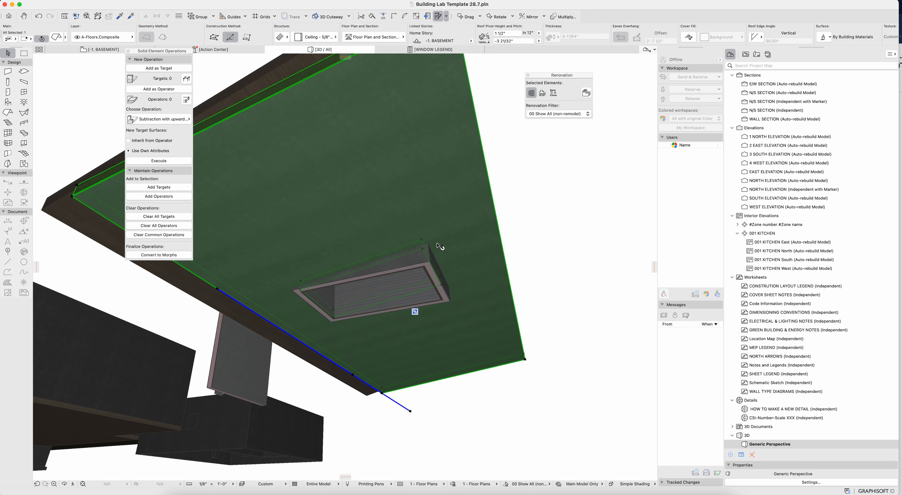
pyautogui.click(437, 267)
pyautogui.keyDown('shift'); pyautogui.click(435, 253); pyautogui.keyUp('shift')
pyautogui.keyDown('shift'); pyautogui.moveTo(439, 245); pyautogui.dragTo(397, 245, button='middle'); pyautogui.keyUp('shift')
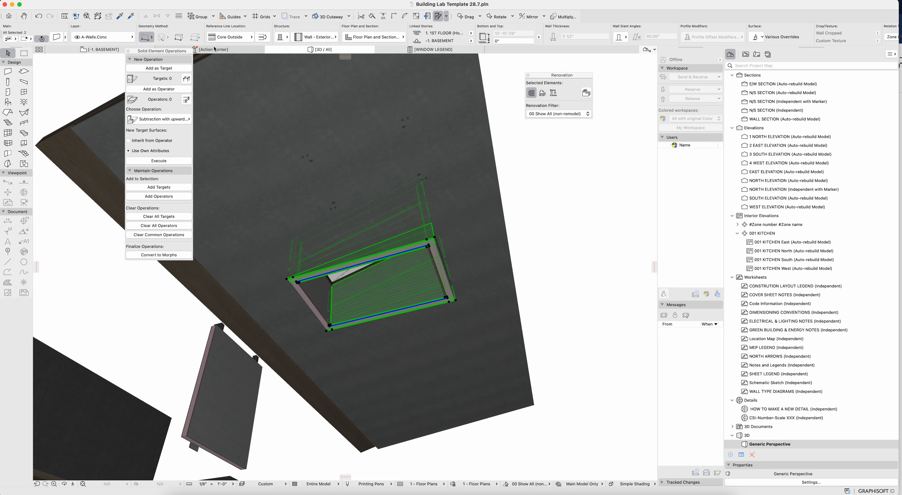
pyautogui.click(171, 68)
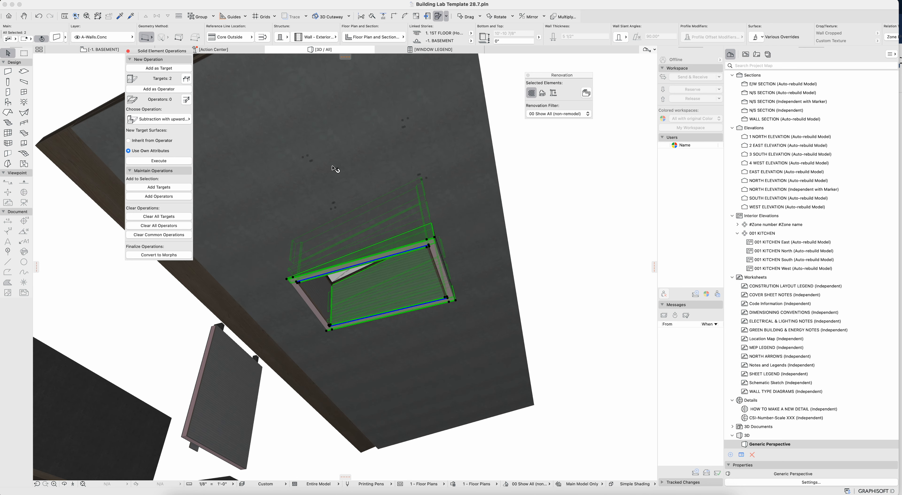
pyautogui.click(334, 166)
pyautogui.click(174, 90)
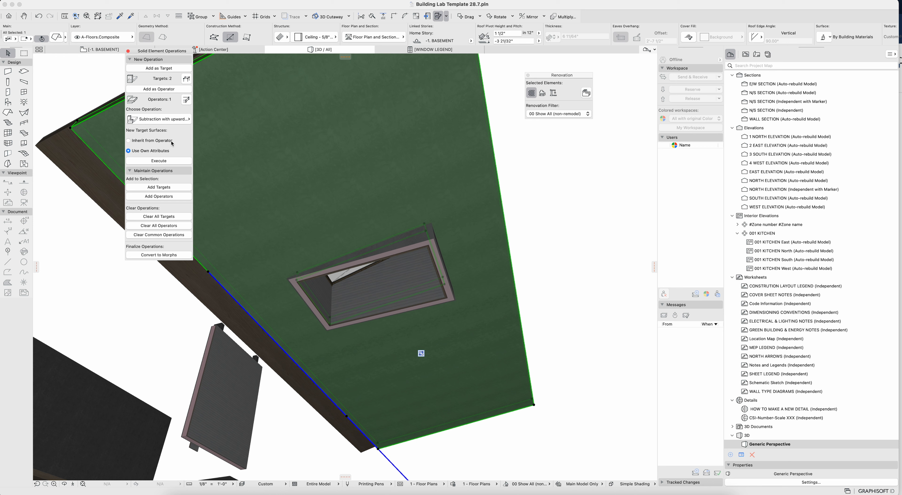
pyautogui.click(166, 119)
pyautogui.click(217, 144)
pyautogui.click(165, 161)
pyautogui.press('Escape')
# Offset the ceiling opening's long edge to the adjacent inner corner of the skylight shaft.
pyautogui.keyDown('shift'); pyautogui.moveTo(441, 306); pyautogui.dragTo(406, 216, button='middle'); pyautogui.keyUp('shift')
pyautogui.scroll(5, 434, 275)
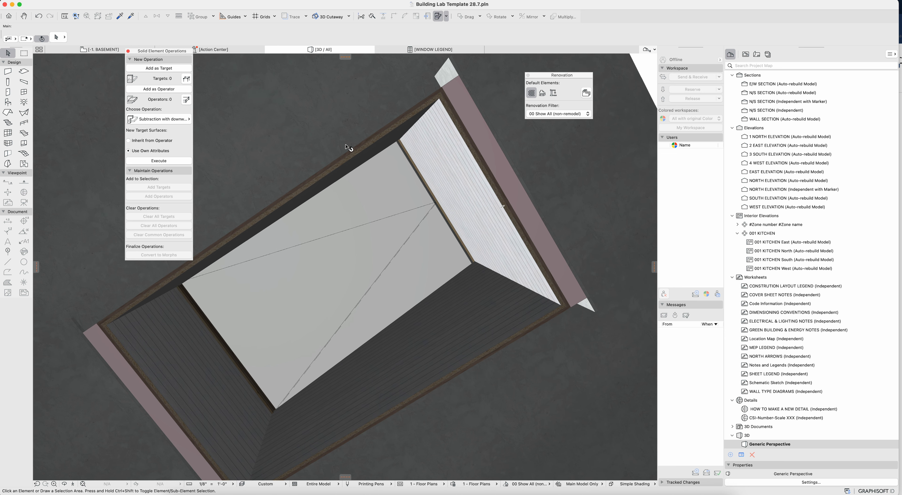
pyautogui.click(326, 122)
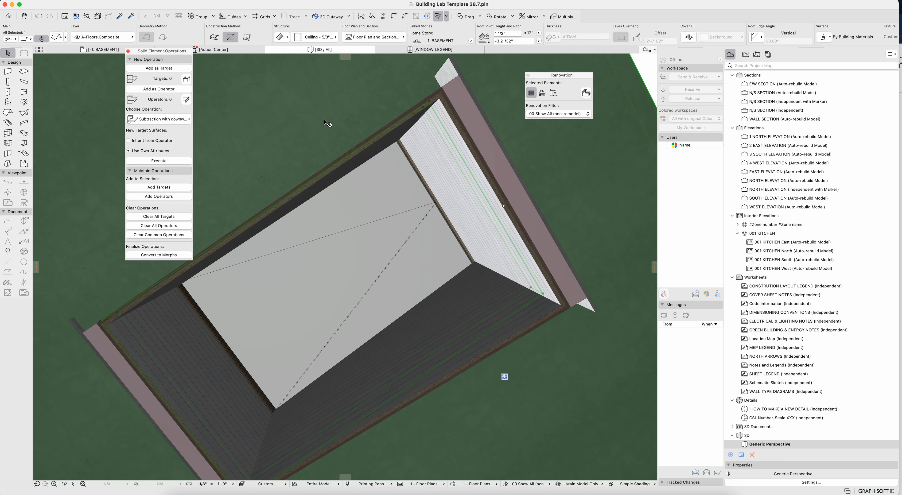
pyautogui.click(421, 111)
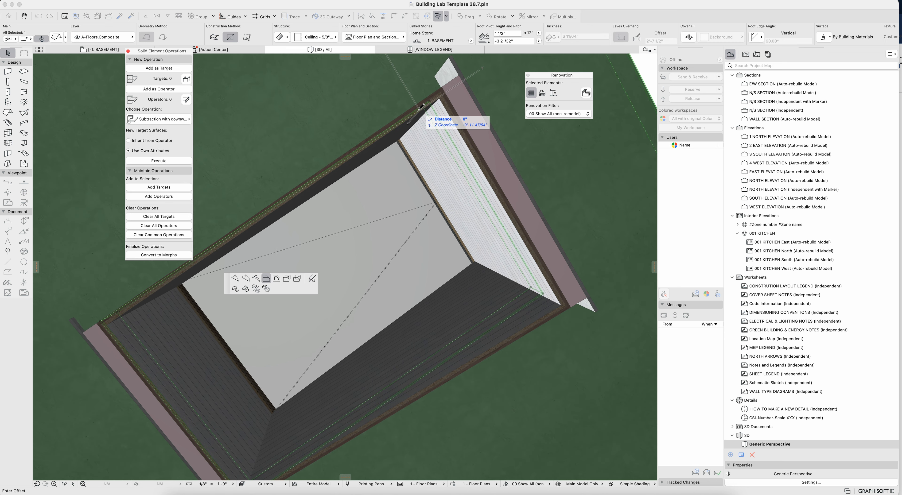
pyautogui.click(440, 98)
# Override the surface of the ceiling opening's exposed long edge with Generic - Interior, leaving its edge type Undefined.
pyautogui.keyDown('shift'); pyautogui.moveTo(500, 152); pyautogui.dragTo(355, 269, button='middle'); pyautogui.keyUp('shift')
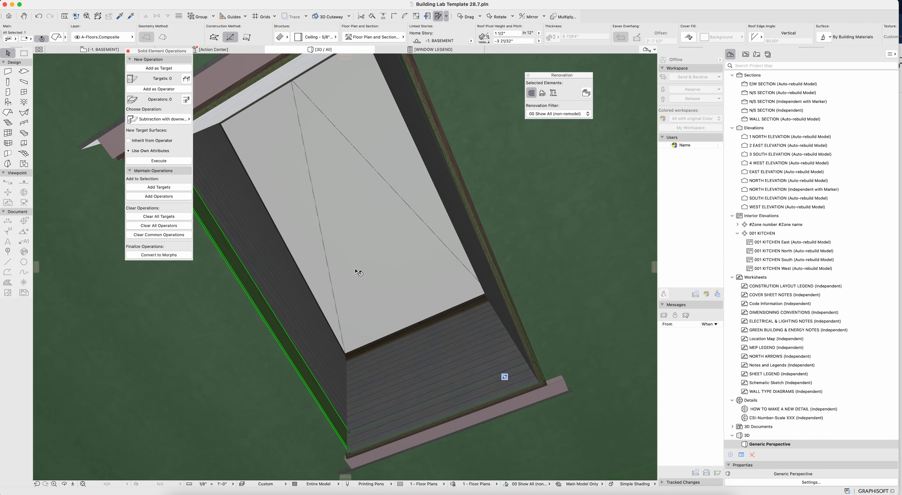
pyautogui.keyDown('shift'); pyautogui.moveTo(326, 363); pyautogui.dragTo(434, 289, button='middle'); pyautogui.keyUp('shift')
pyautogui.keyDown('shift'); pyautogui.moveTo(510, 327); pyautogui.dragTo(500, 219, button='middle'); pyautogui.keyUp('shift')
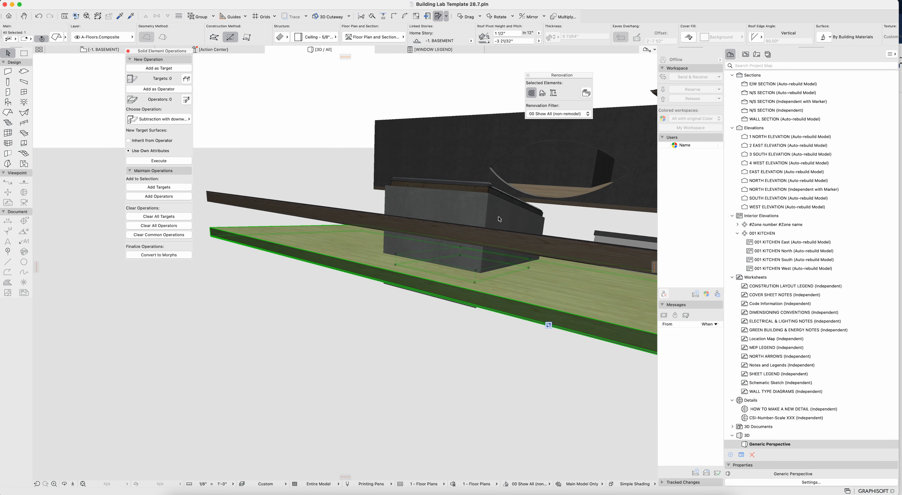
pyautogui.keyDown('shift'); pyautogui.moveTo(498, 258); pyautogui.dragTo(473, 292, button='middle'); pyautogui.keyUp('shift')
pyautogui.keyDown('shift'); pyautogui.moveTo(503, 317); pyautogui.dragTo(417, 303, button='middle'); pyautogui.keyUp('shift')
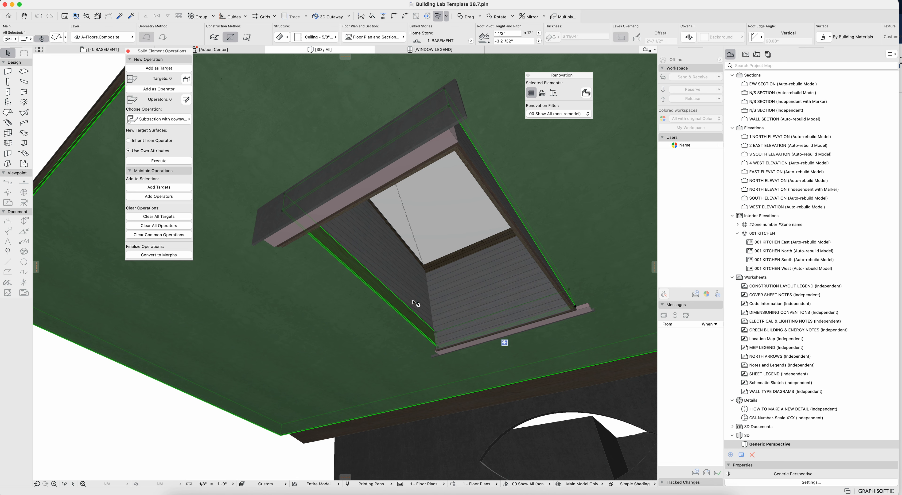
pyautogui.click(399, 300)
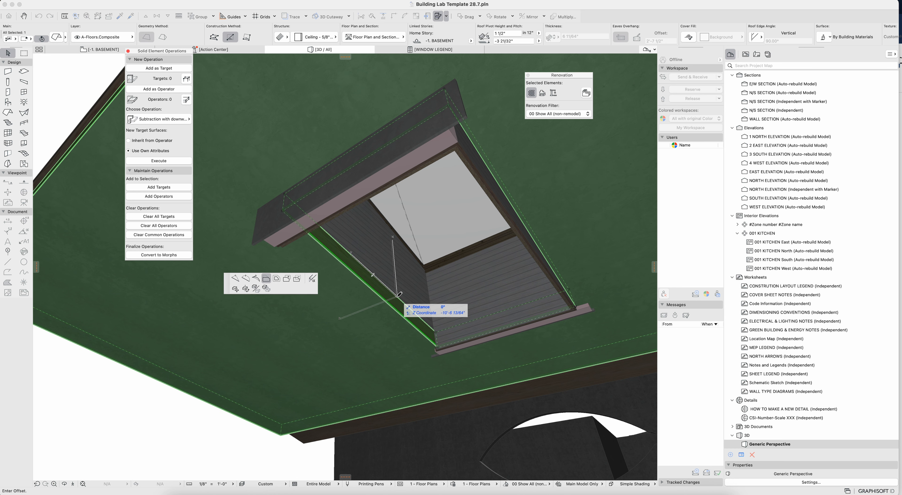
pyautogui.click(312, 279)
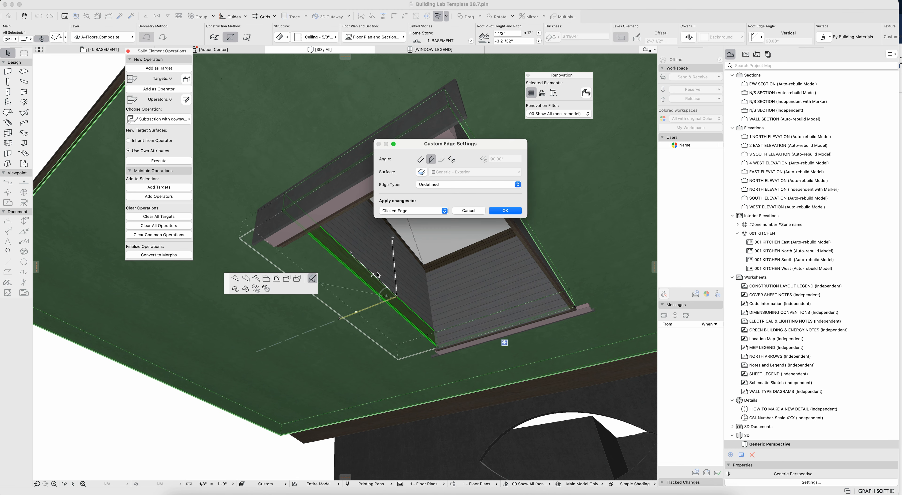
pyautogui.click(431, 186)
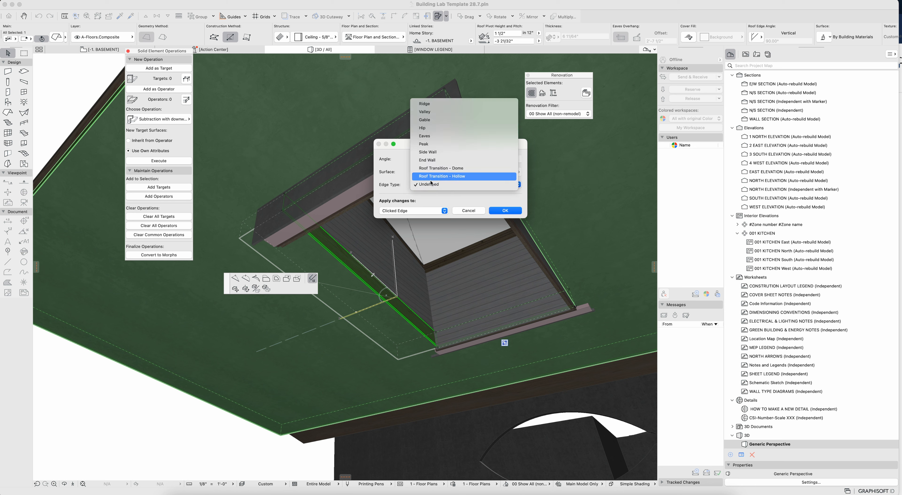
pyautogui.click(428, 185)
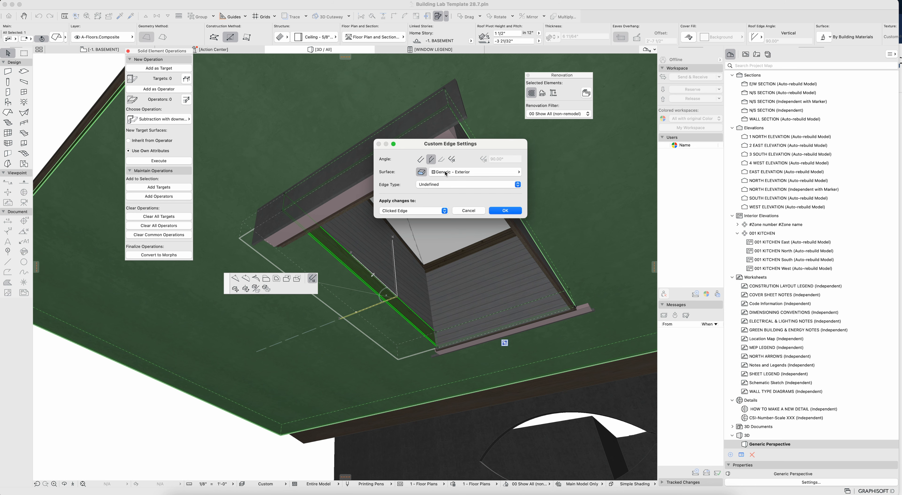
pyautogui.click(452, 173)
pyautogui.write('inter')
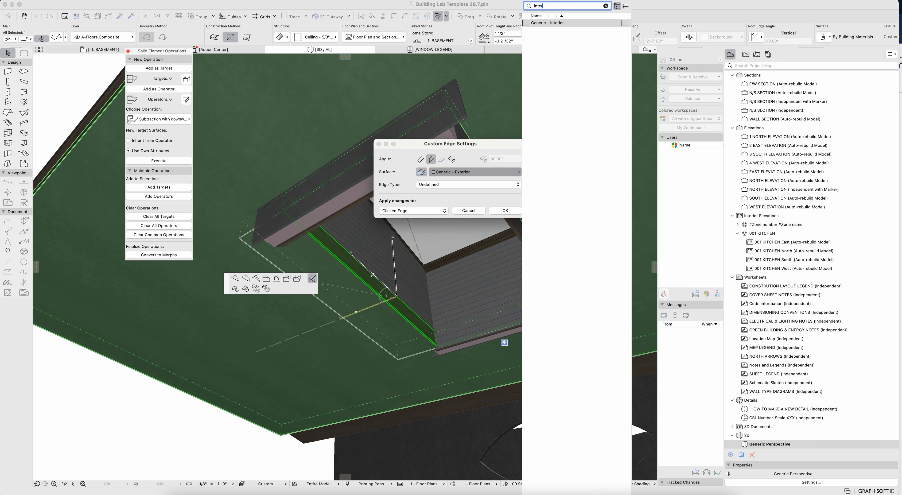
pyautogui.doubleClick(561, 23)
pyautogui.press('Return')
pyautogui.press('Escape')
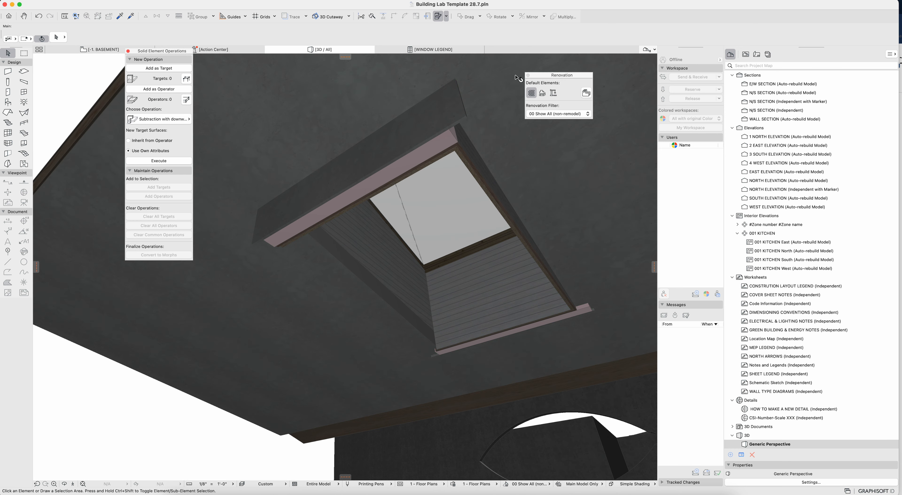
# Set the override surface of the long shaft wall above that edge to Generic - Interior and deselect it.
pyautogui.click(393, 259)
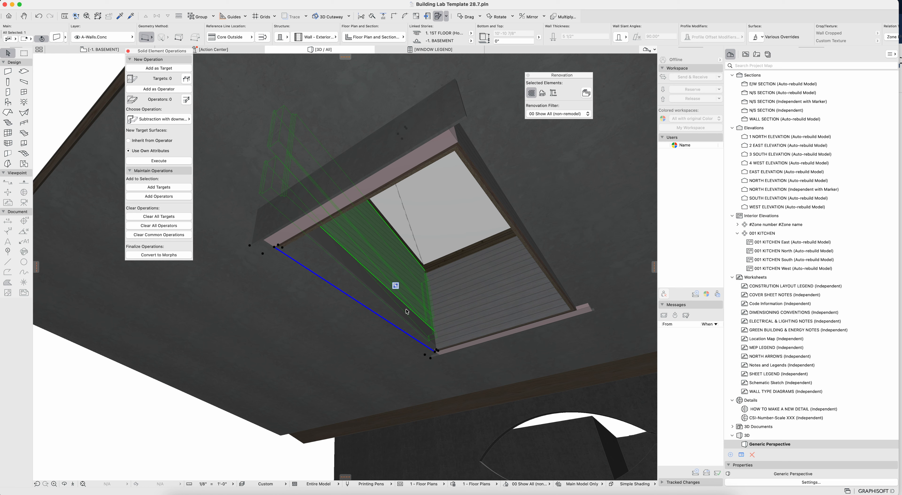
pyautogui.doubleClick(415, 319)
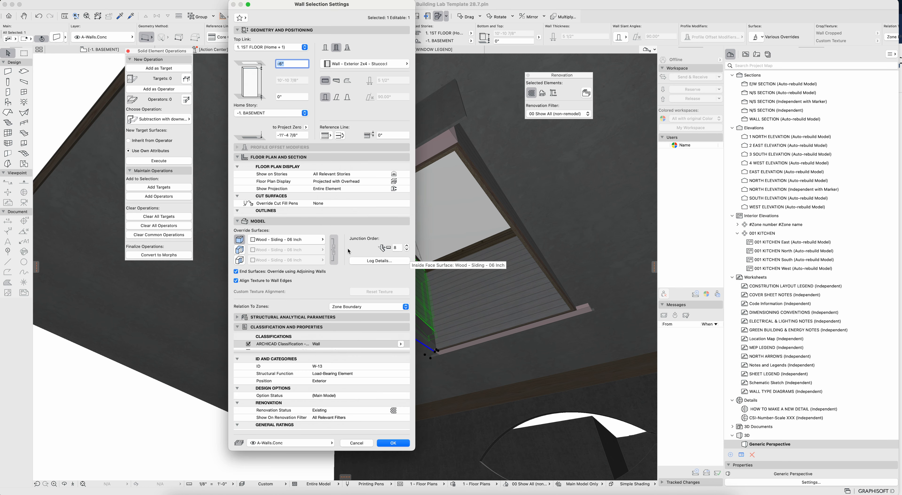
pyautogui.click(311, 239)
pyautogui.write('inter')
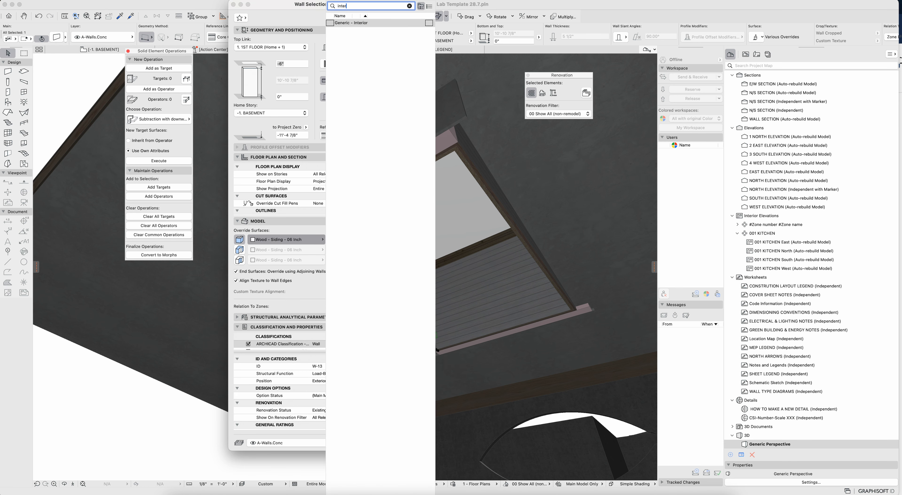
pyautogui.click(392, 23)
pyautogui.click(396, 443)
pyautogui.press('Escape')
pyautogui.keyDown('shift'); pyautogui.moveTo(408, 299); pyautogui.dragTo(423, 267, button='middle'); pyautogui.keyUp('shift')
pyautogui.click(401, 266)
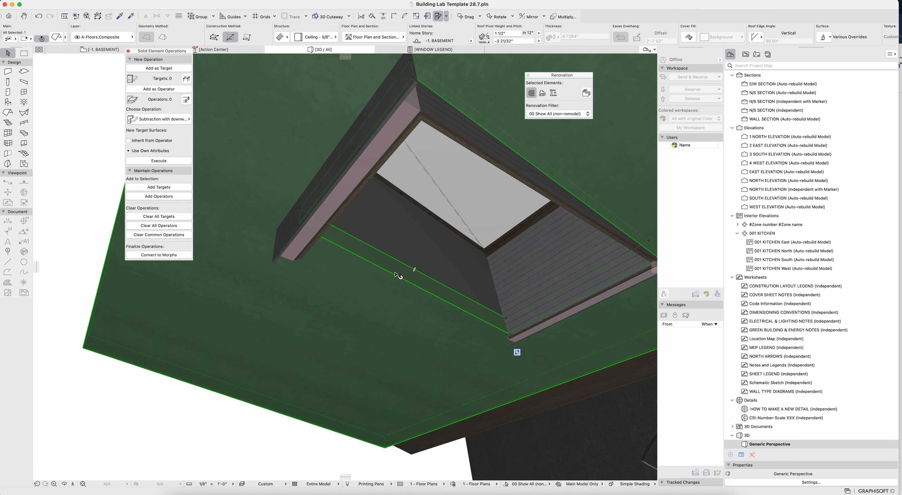
pyautogui.click(384, 268)
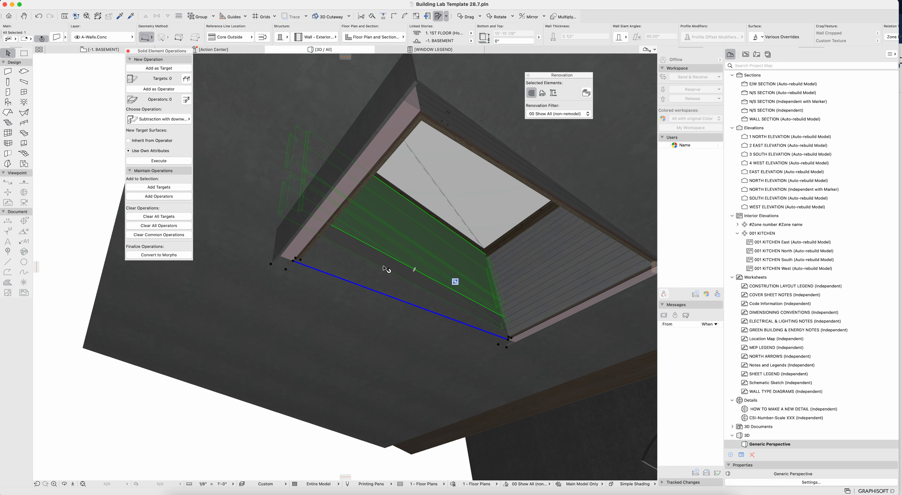
pyautogui.press('Escape')
# Define a marquee over the upper part of the basement plan, cutting through both skylights, and show only that area in 3D.
pyautogui.press('F2')
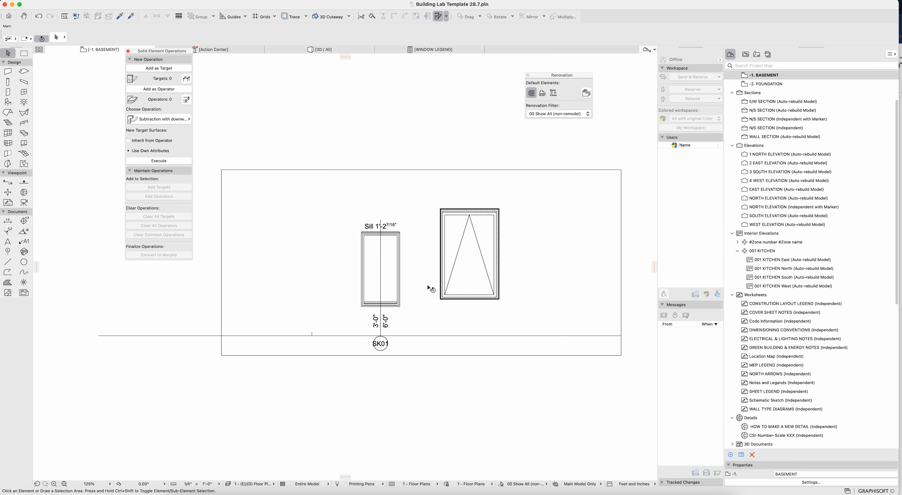
pyautogui.click(24, 53)
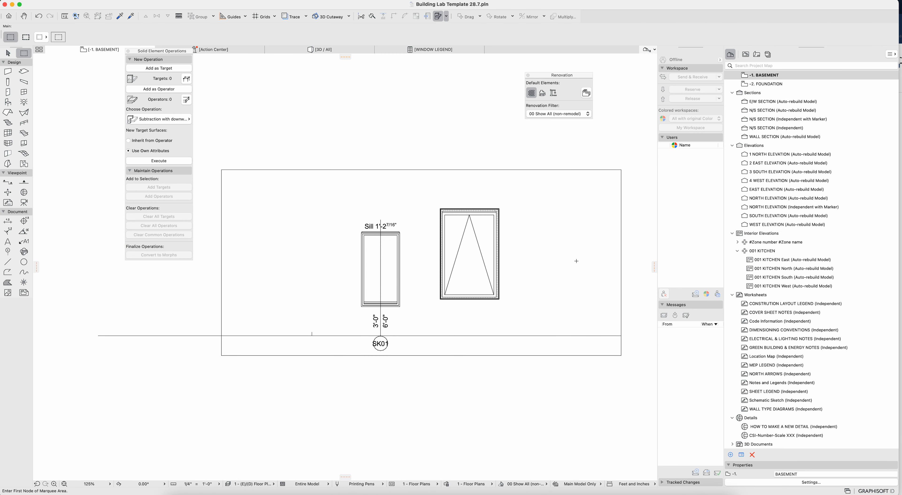
pyautogui.click(641, 267)
pyautogui.click(209, 112)
pyautogui.press('F3')
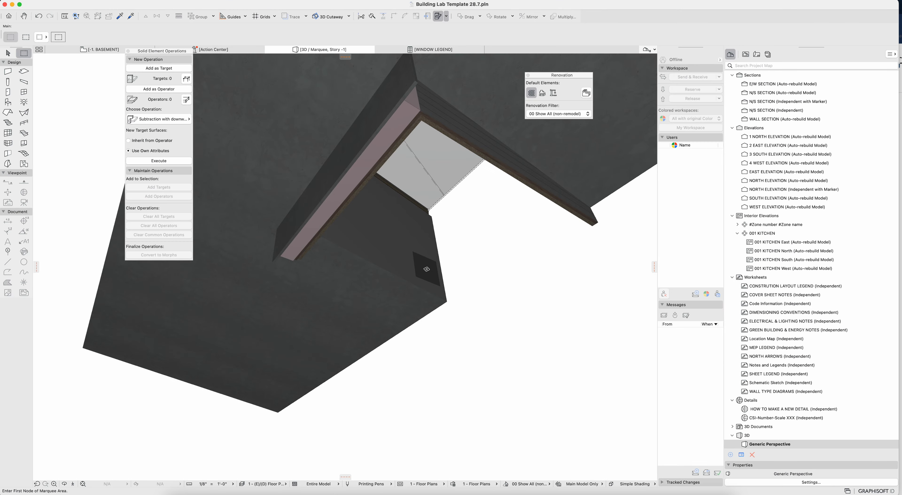
pyautogui.scroll(5, 427, 270)
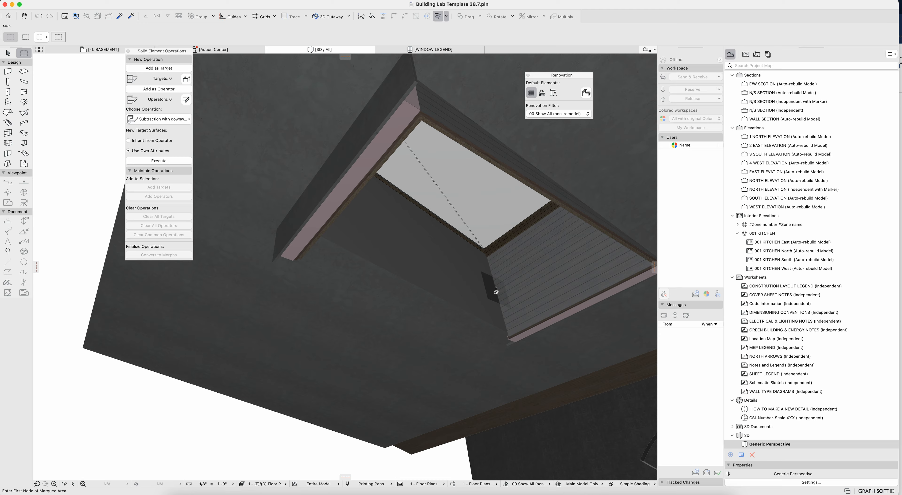
pyautogui.press('F2')
pyautogui.press('F5')
# Offset the ceiling opening's edge back to the rear face of the shaft wall's inner sheathing.
pyautogui.keyDown('shift'); pyautogui.moveTo(530, 251); pyautogui.dragTo(369, 280, button='middle'); pyautogui.keyUp('shift')
pyautogui.press('Escape')
pyautogui.moveTo(357, 236); pyautogui.dragTo(366, 293, button='middle')
pyautogui.click(366, 293)
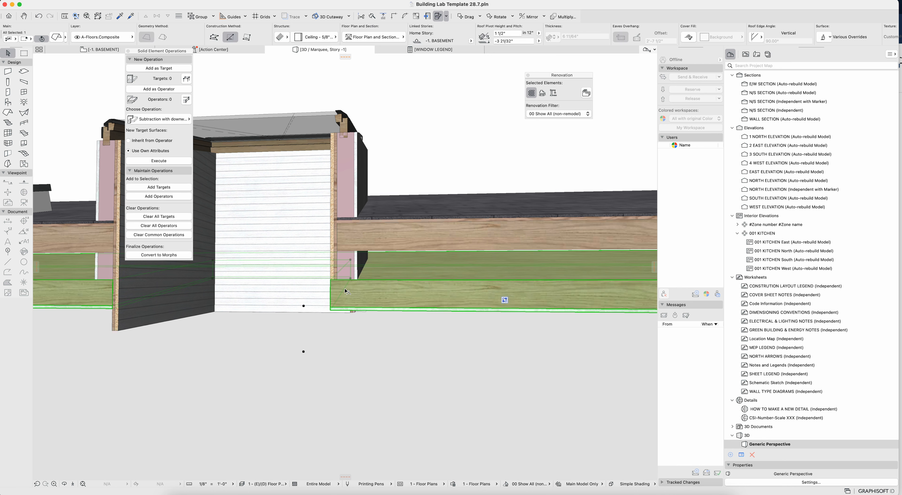
pyautogui.scroll(5, 346, 291)
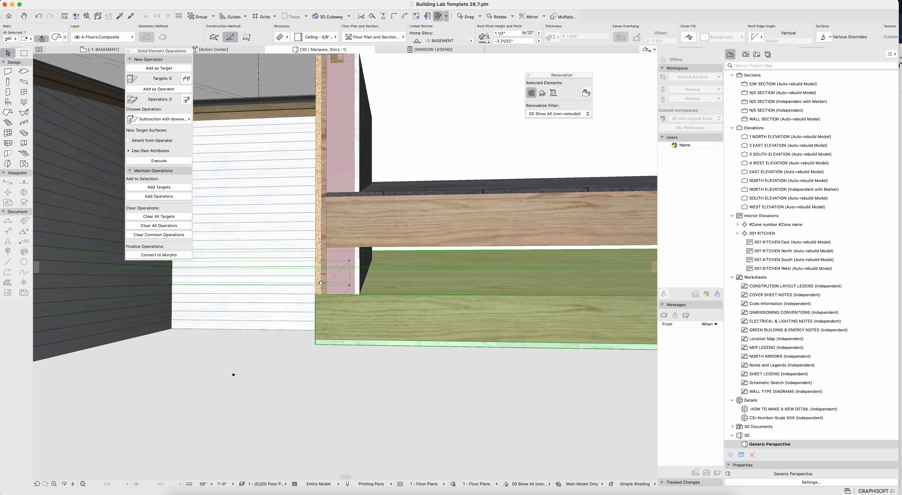
pyautogui.press('Escape')
pyautogui.click(333, 305)
pyautogui.click(336, 309)
pyautogui.click(266, 278)
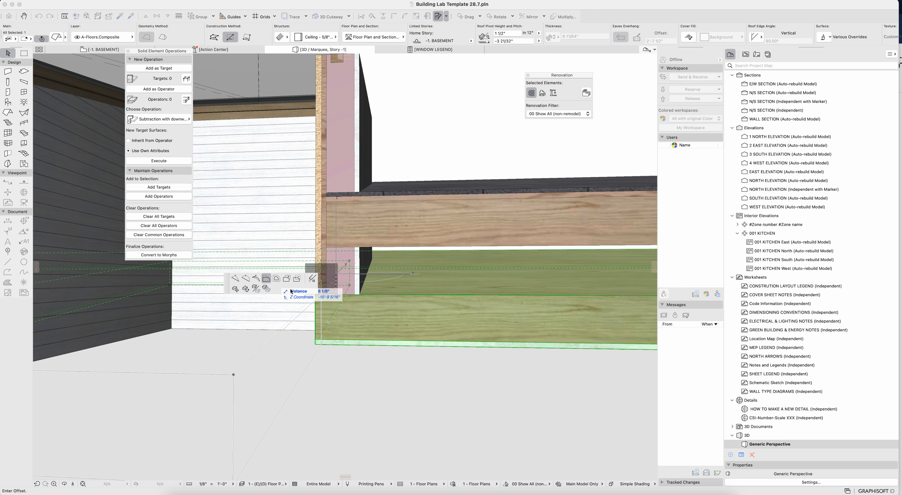
pyautogui.click(327, 295)
# Try to move the ceiling down by its own thickness along the shaft wall, and undo the attempt.
pyautogui.moveTo(353, 297); pyautogui.dragTo(376, 280, button='middle')
pyautogui.press('super+d')
pyautogui.click(366, 273)
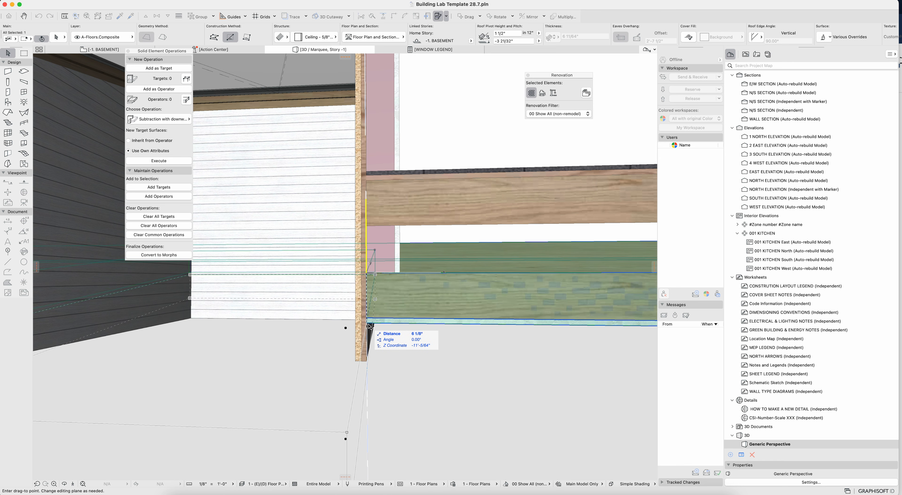
pyautogui.press('Escape')
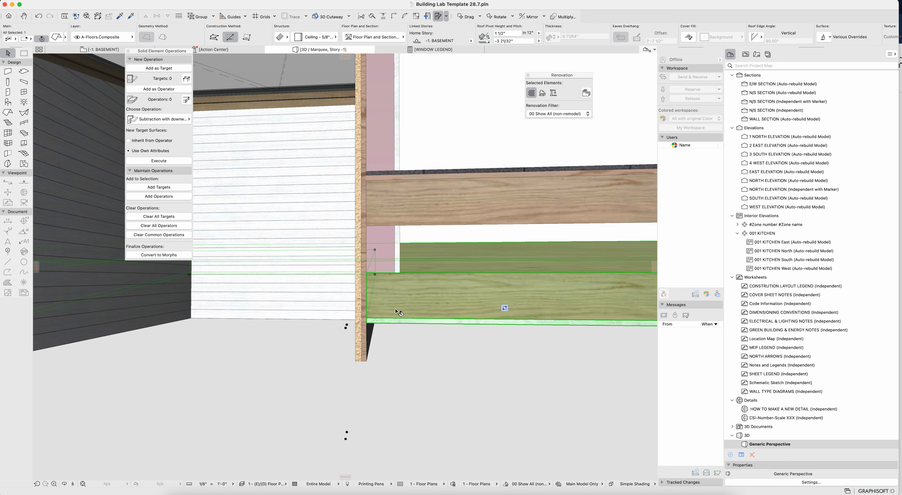
pyautogui.press('super+z')
# Place a copy of the ceiling directly beneath the original, about 6 1/8" lower along the shaft wall.
pyautogui.press('super+d')
pyautogui.click(366, 274)
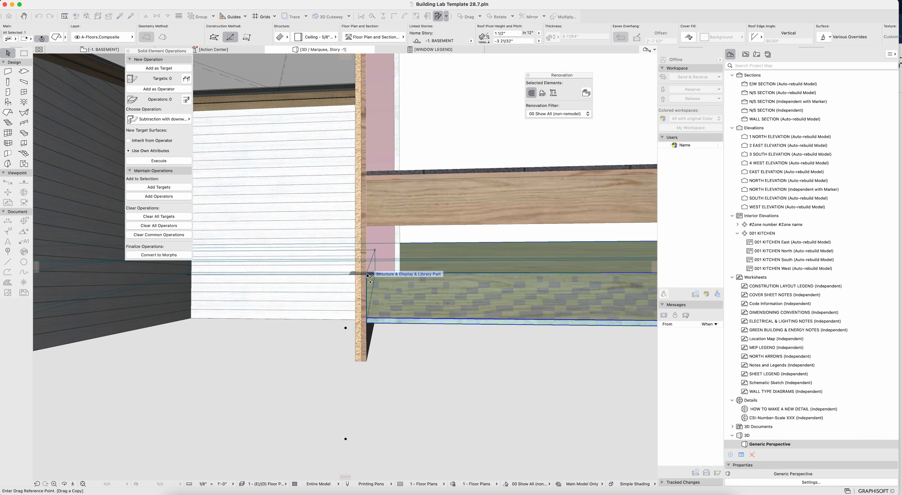
pyautogui.click(368, 325)
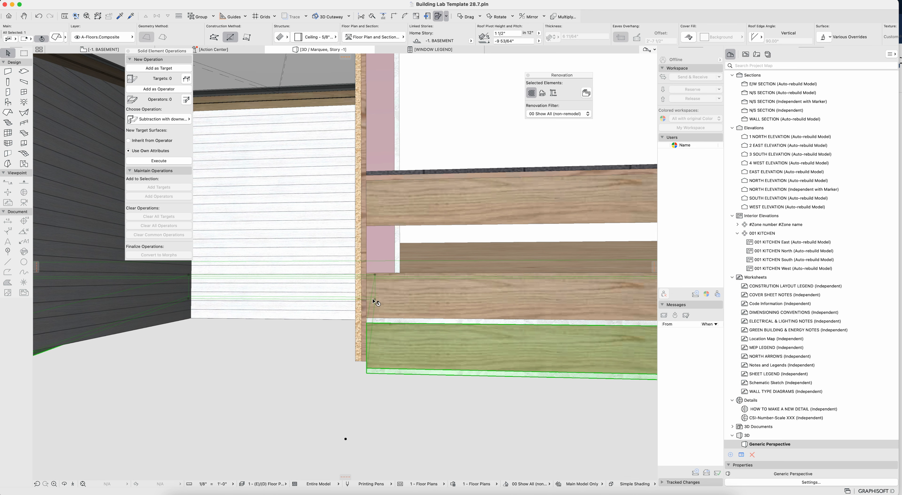
# Trim the bottom of the shaft wall by subtracting the lower ceiling copy from it with downward extrusion.
pyautogui.press('Escape')
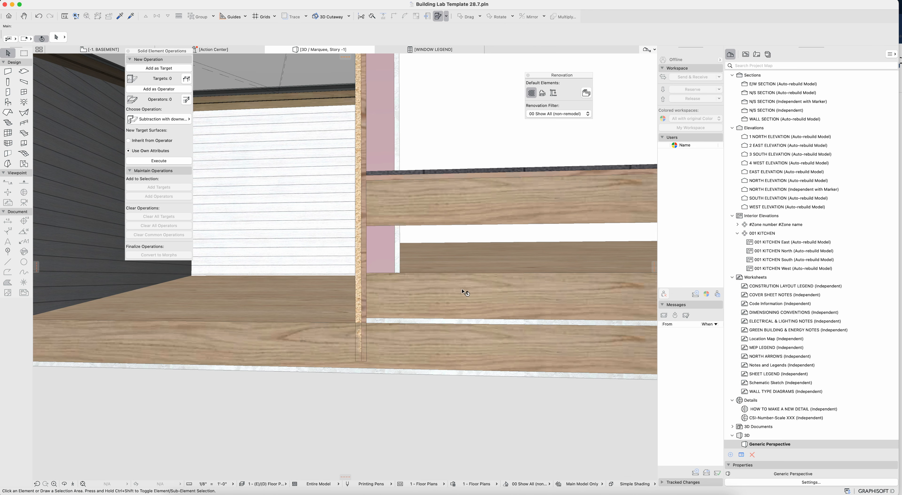
pyautogui.click(183, 94)
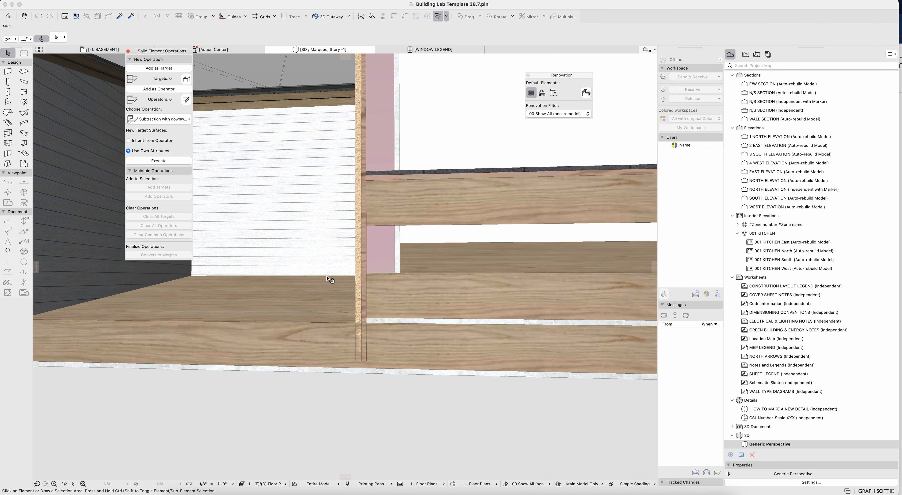
pyautogui.click(372, 254)
pyautogui.click(140, 68)
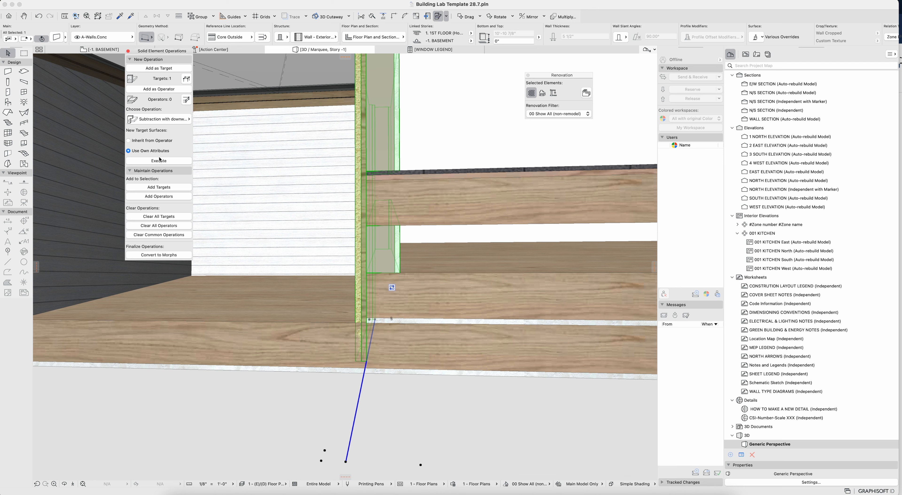
pyautogui.click(159, 161)
pyautogui.click(225, 258)
pyautogui.click(146, 70)
pyautogui.click(291, 307)
pyautogui.click(157, 89)
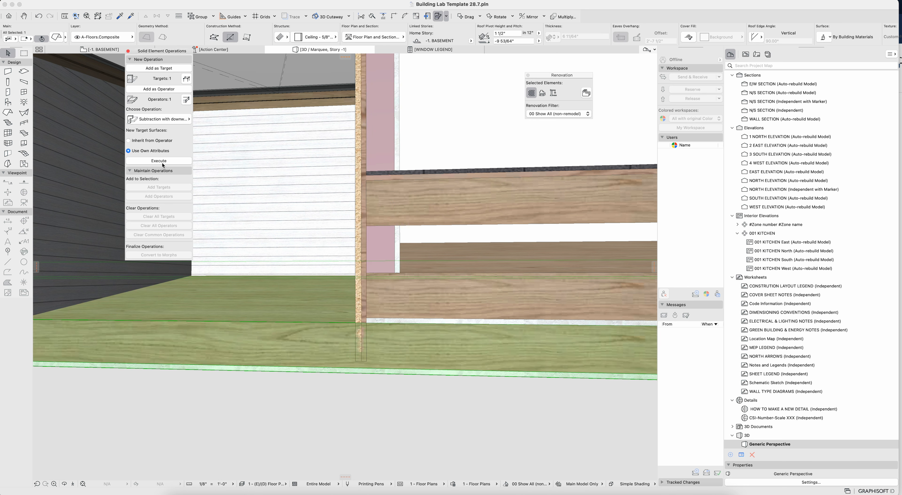
pyautogui.click(159, 161)
pyautogui.press('Escape')
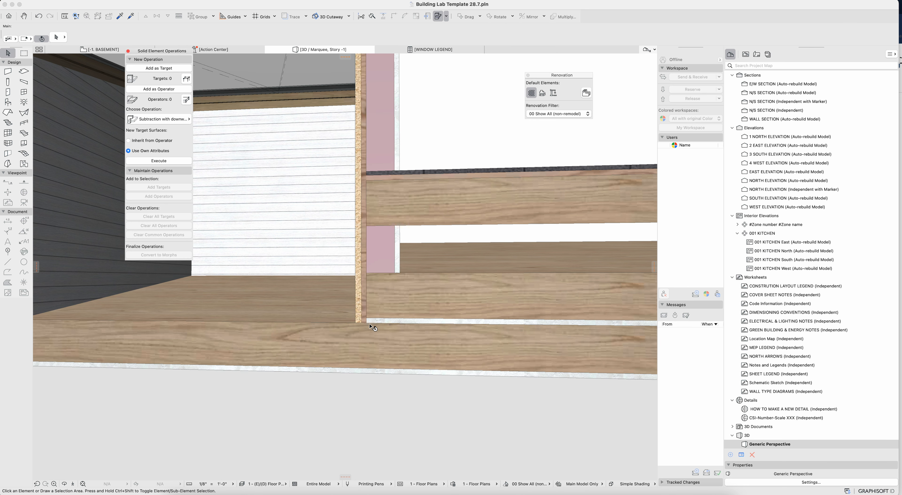
# Move the lower ceiling copy used as the cutting operator to the Z-SEO layer.
pyautogui.click(384, 304)
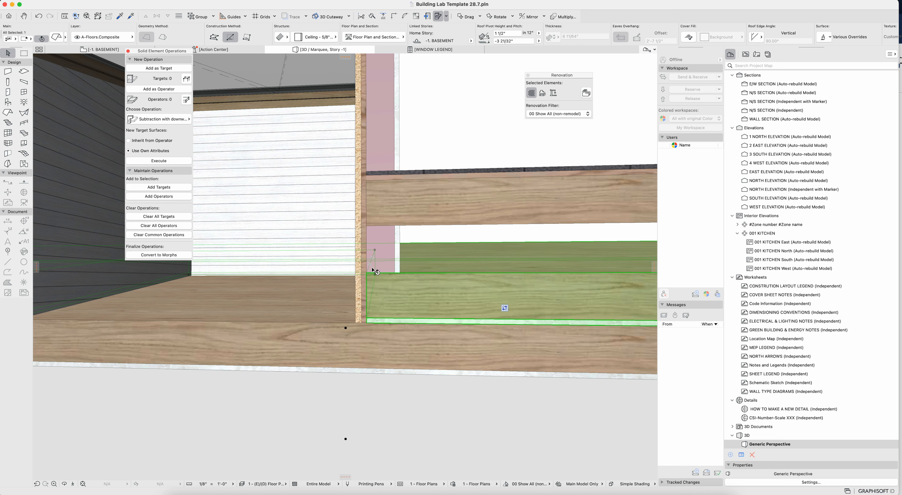
pyautogui.click(375, 271)
pyautogui.click(384, 324)
pyautogui.click(343, 331)
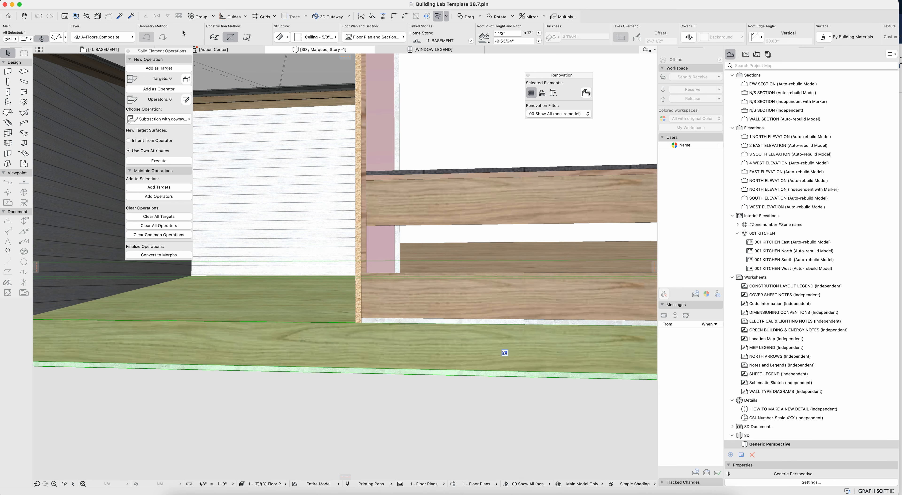
pyautogui.click(95, 38)
pyautogui.write('seo')
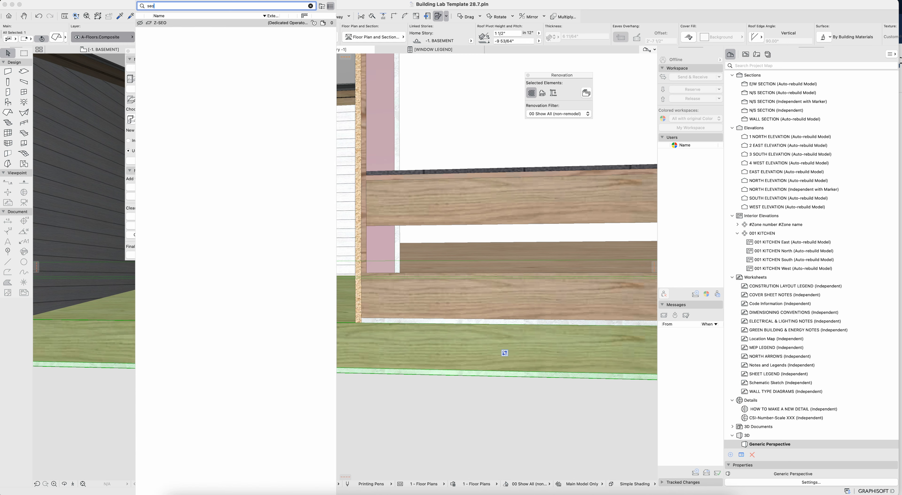
pyautogui.press('Return')
# Examine the trimmed shaft wall and its junctions with the roof and ceiling from several angles.
pyautogui.keyDown('shift'); pyautogui.moveTo(384, 307); pyautogui.dragTo(459, 317, button='middle'); pyautogui.keyUp('shift')
pyautogui.click(459, 317)
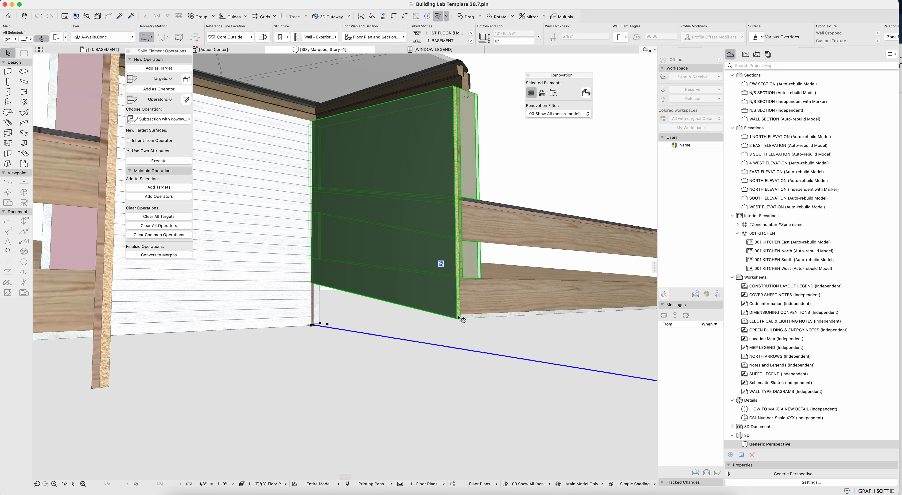
pyautogui.press('Escape')
pyautogui.keyDown('shift'); pyautogui.moveTo(459, 318); pyautogui.dragTo(434, 287, button='middle'); pyautogui.keyUp('shift')
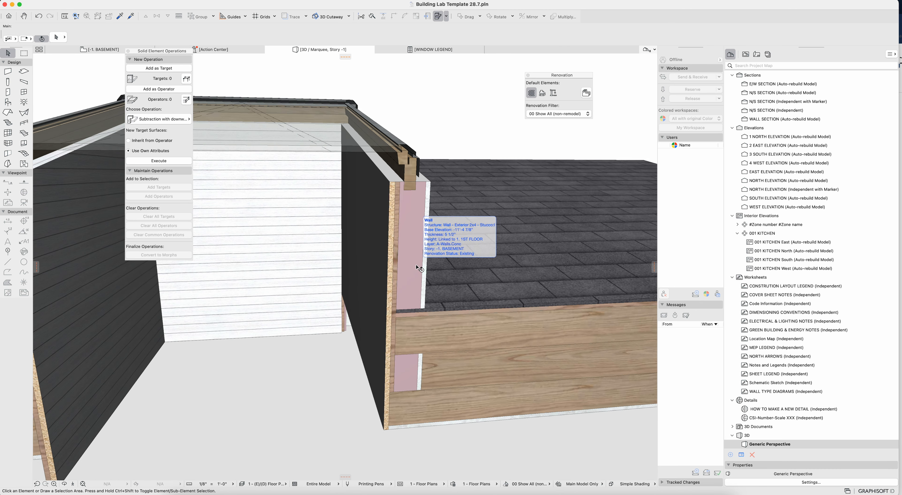
pyautogui.keyDown('shift'); pyautogui.moveTo(416, 208); pyautogui.dragTo(397, 209, button='middle'); pyautogui.keyUp('shift')
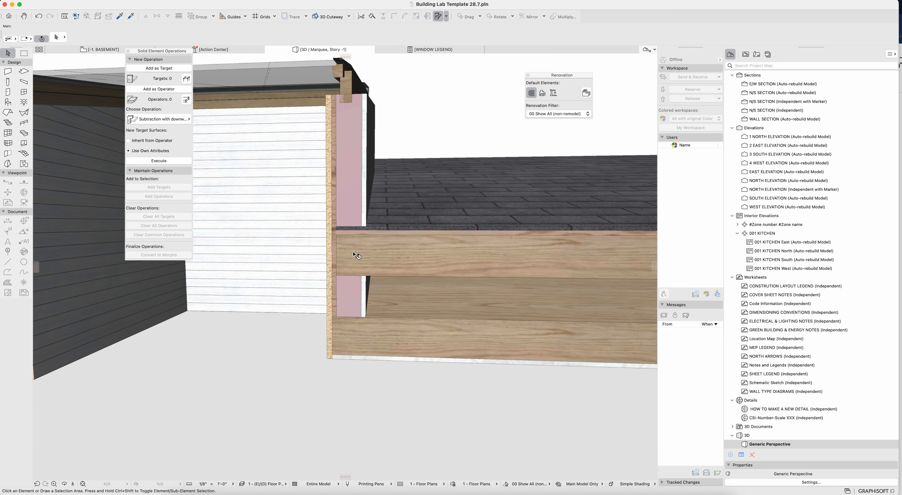
pyautogui.scroll(-5, 388, 251)
pyautogui.keyDown('shift'); pyautogui.moveTo(388, 251); pyautogui.dragTo(357, 242, button='middle'); pyautogui.keyUp('shift')
# Subtract a rectangular opening from the ceiling beneath the flat-panel skylight, using the skylight's opposite corners.
pyautogui.click(369, 214)
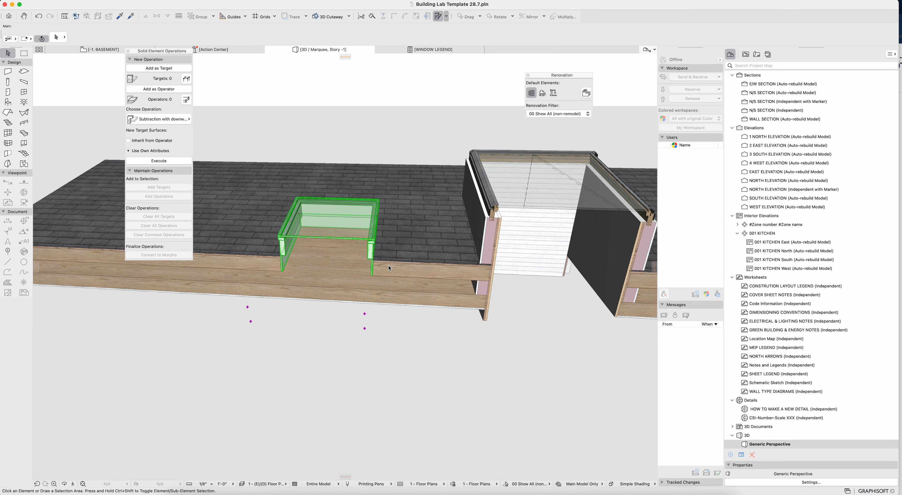
pyautogui.click(403, 289)
pyautogui.click(298, 295)
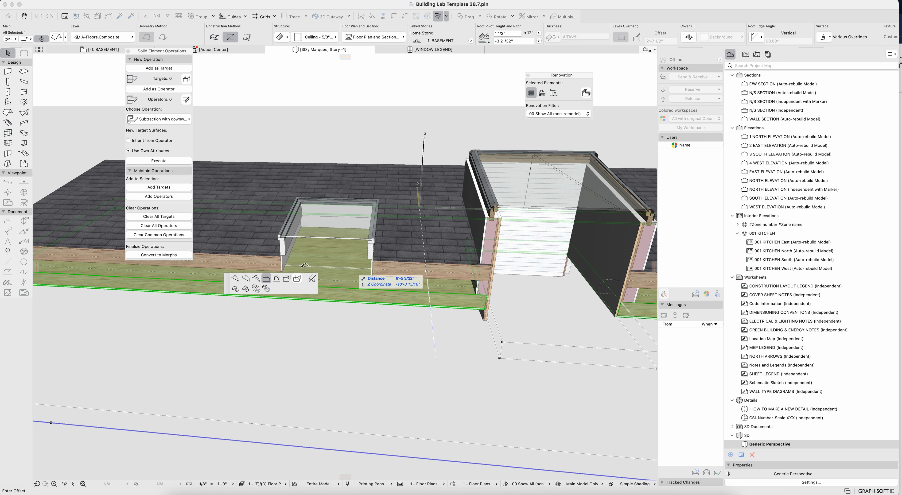
pyautogui.click(297, 279)
pyautogui.click(298, 201)
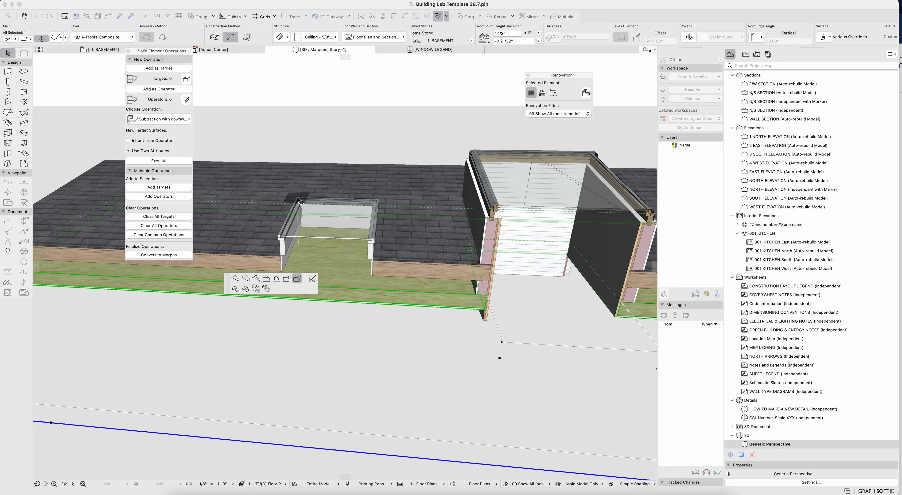
pyautogui.click(374, 273)
pyautogui.keyDown('shift'); pyautogui.moveTo(376, 303); pyautogui.dragTo(427, 271, button='middle'); pyautogui.keyUp('shift')
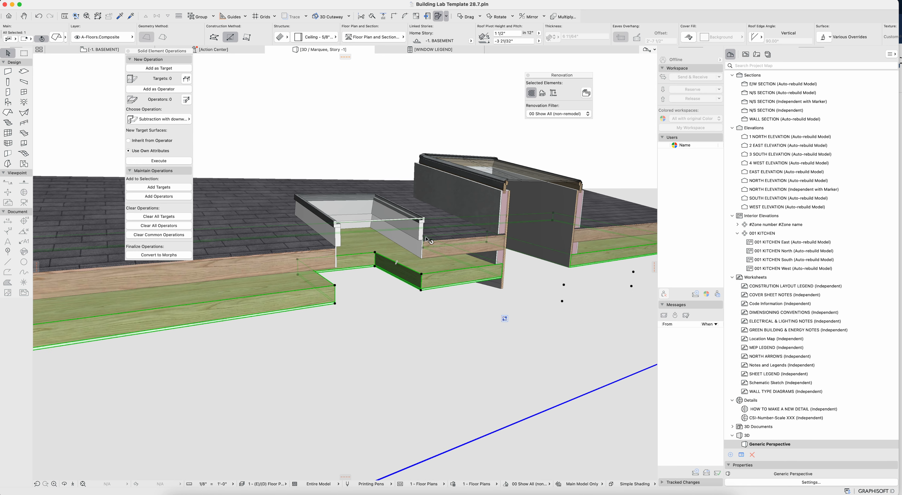
# Compare the flat-panel skylight above its ceiling opening with the custom shaft's side wall and hinged skylight.
pyautogui.press('Escape')
pyautogui.click(362, 213)
pyautogui.keyDown('shift'); pyautogui.click(282, 239); pyautogui.keyUp('shift')
pyautogui.keyDown('shift'); pyautogui.click(353, 266); pyautogui.keyUp('shift')
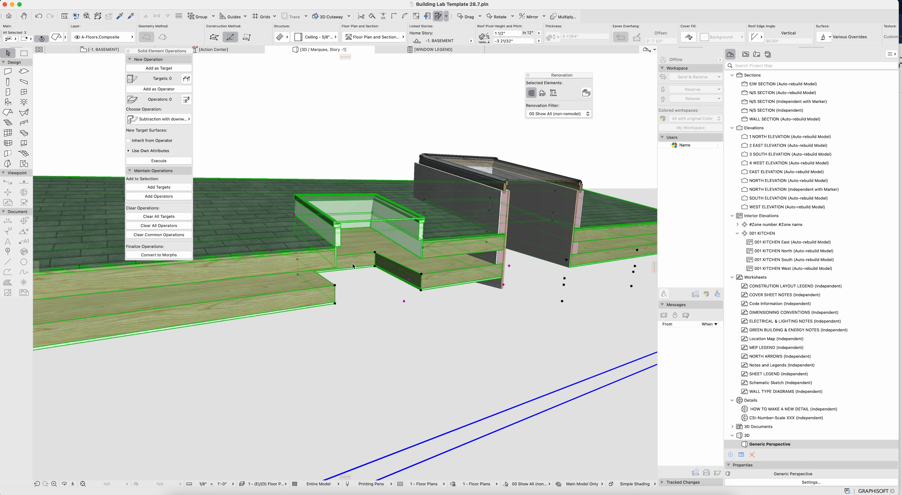
pyautogui.click(425, 233)
pyautogui.keyDown('shift'); pyautogui.moveTo(426, 233); pyautogui.dragTo(386, 255, button='middle'); pyautogui.keyUp('shift')
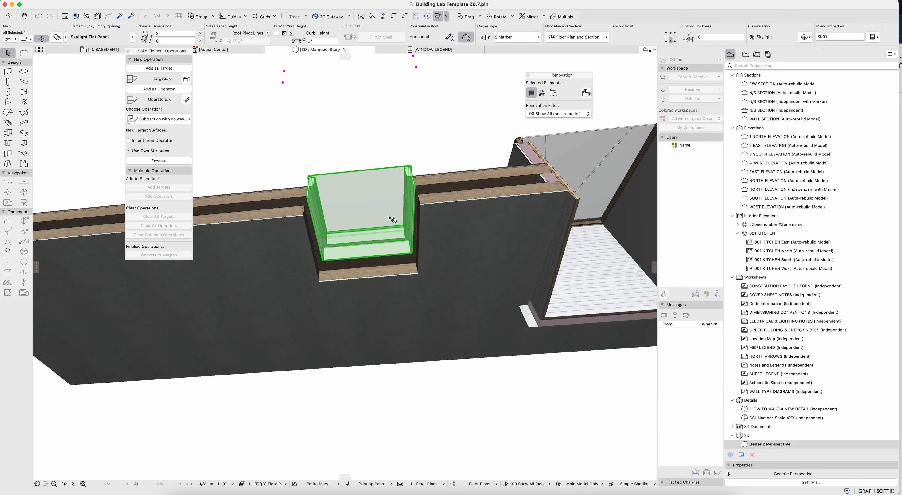
pyautogui.press('Escape')
pyautogui.keyDown('shift'); pyautogui.moveTo(446, 190); pyautogui.dragTo(380, 313, button='middle'); pyautogui.keyUp('shift')
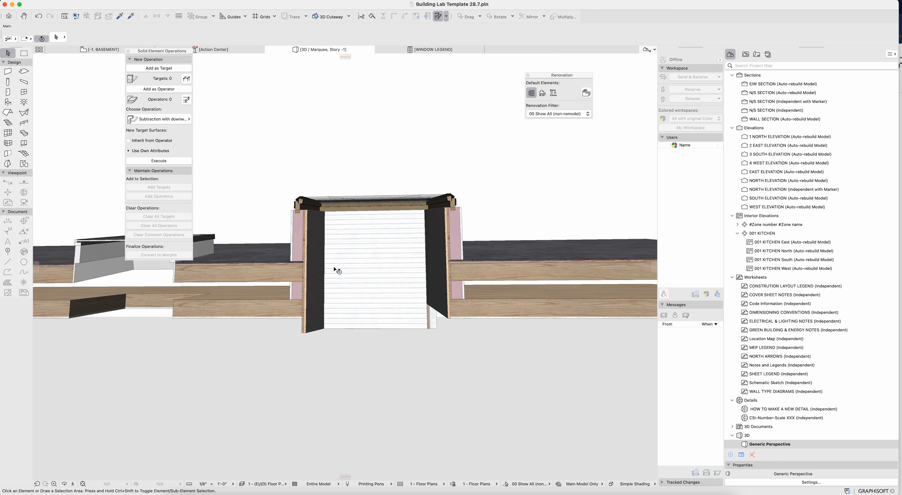
pyautogui.click(451, 251)
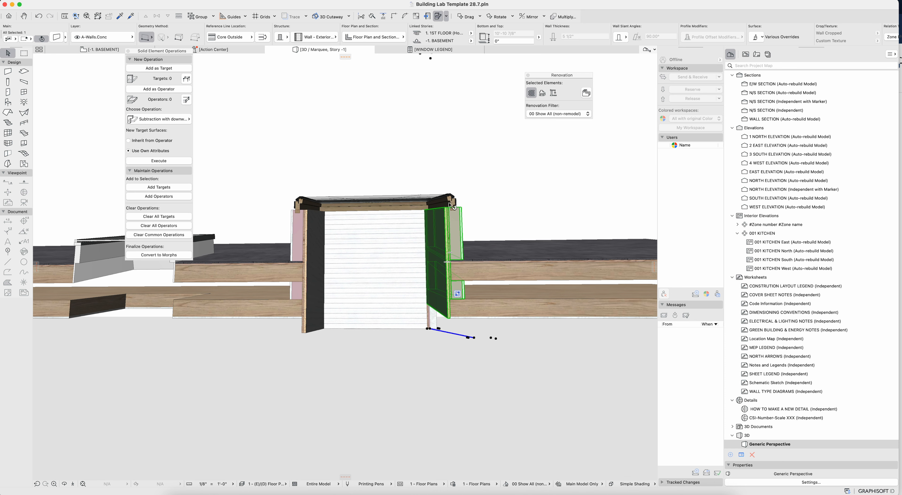
pyautogui.click(444, 226)
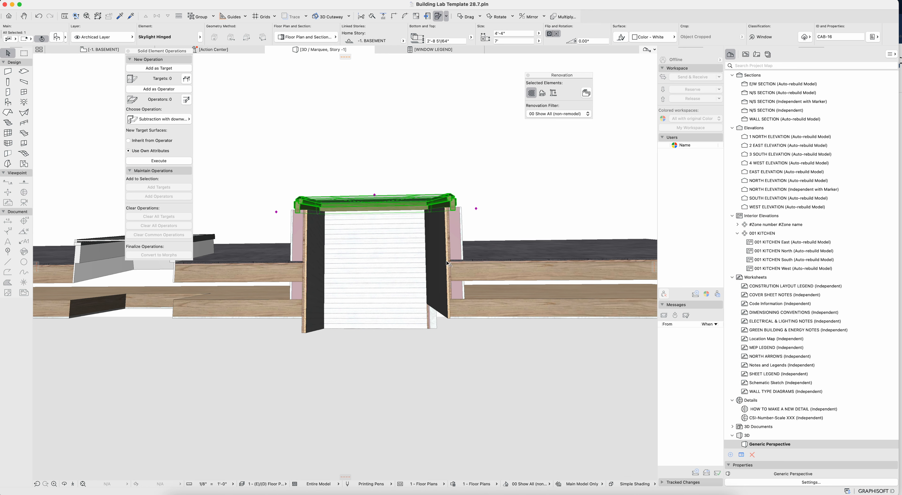